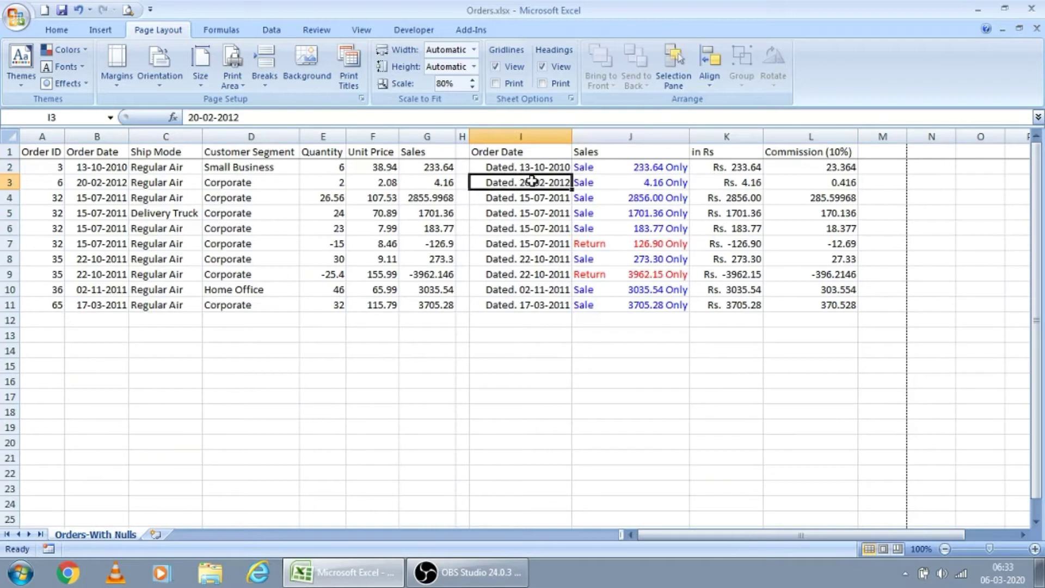
# Step: Examine the formatted Sales and in Rs cells and the commission formula in L2
pyautogui.click(629, 183)
pyautogui.click(622, 261)
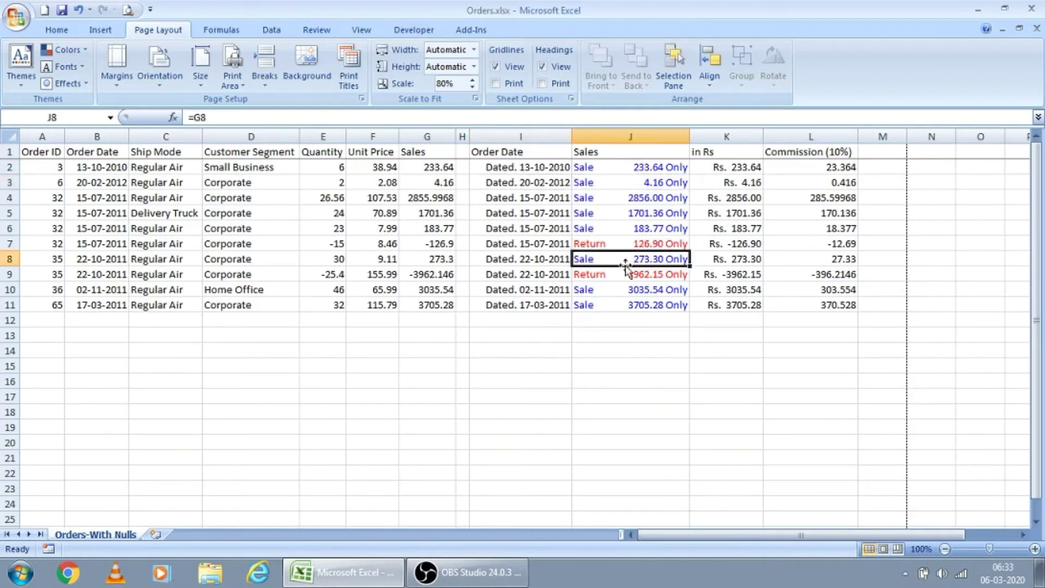
pyautogui.click(726, 183)
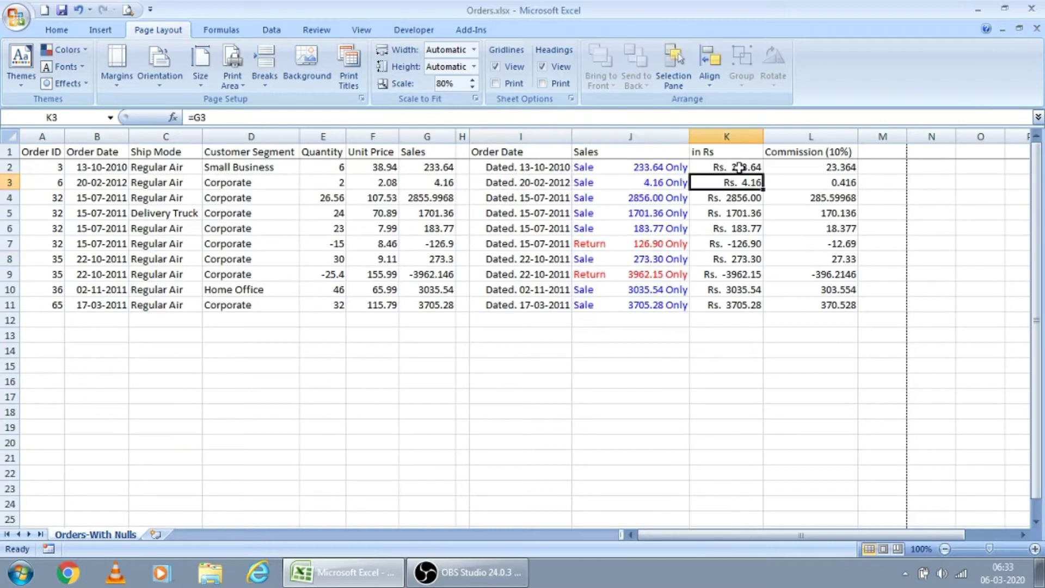
pyautogui.click(737, 168)
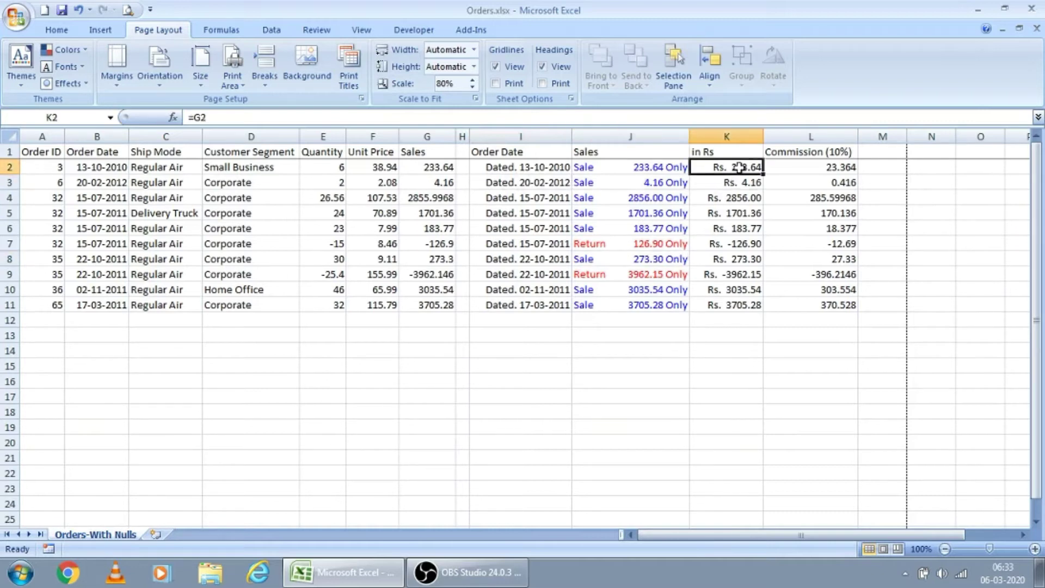
pyautogui.click(816, 171)
pyautogui.doubleClick(816, 171)
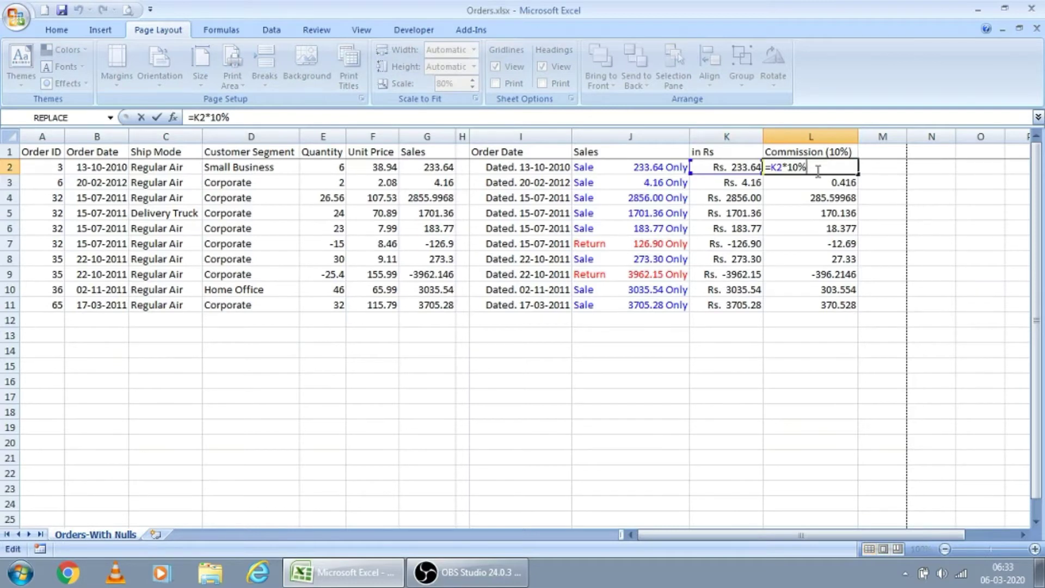
pyautogui.hotkey('shift', 'Tab')
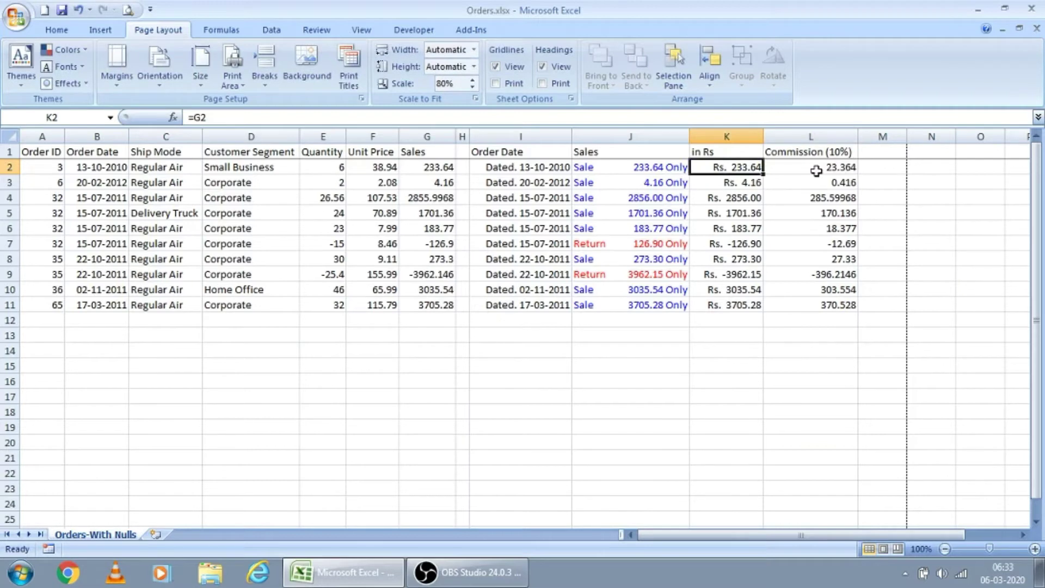
# Step: Try replacing K2 with the literal text Rs. 230, check the commission in L2, and undo the entry
pyautogui.write('Rs. 2')
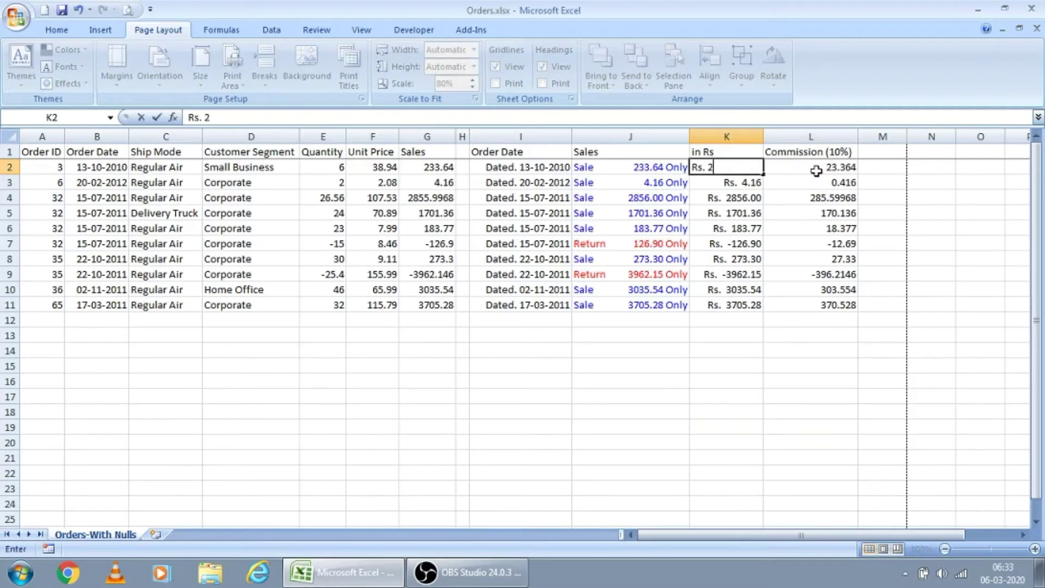
pyautogui.write('30')
pyautogui.press('Return')
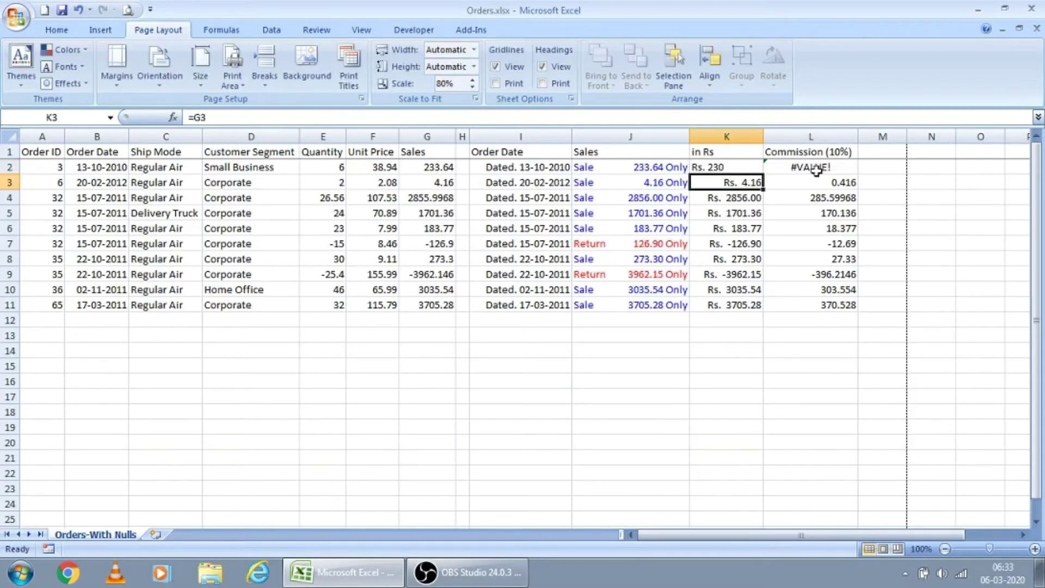
pyautogui.click(802, 167)
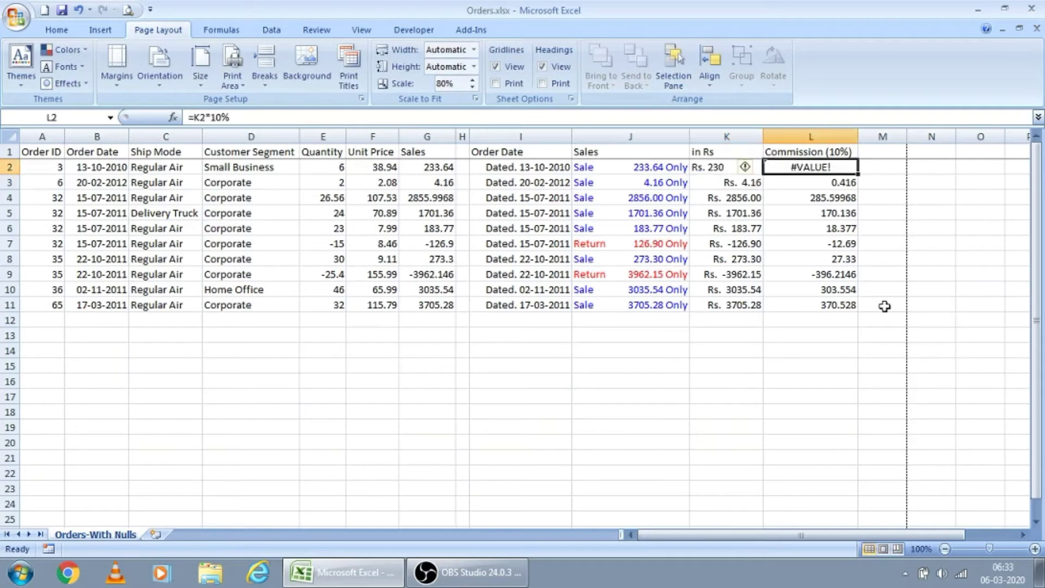
pyautogui.hotkey('ctrl', 'z')
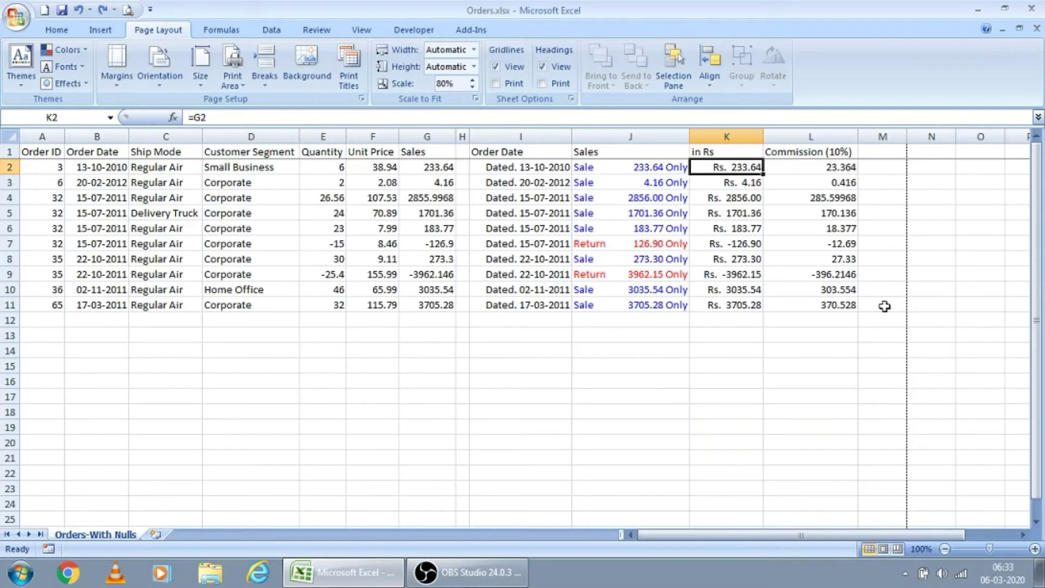
pyautogui.press('Right')
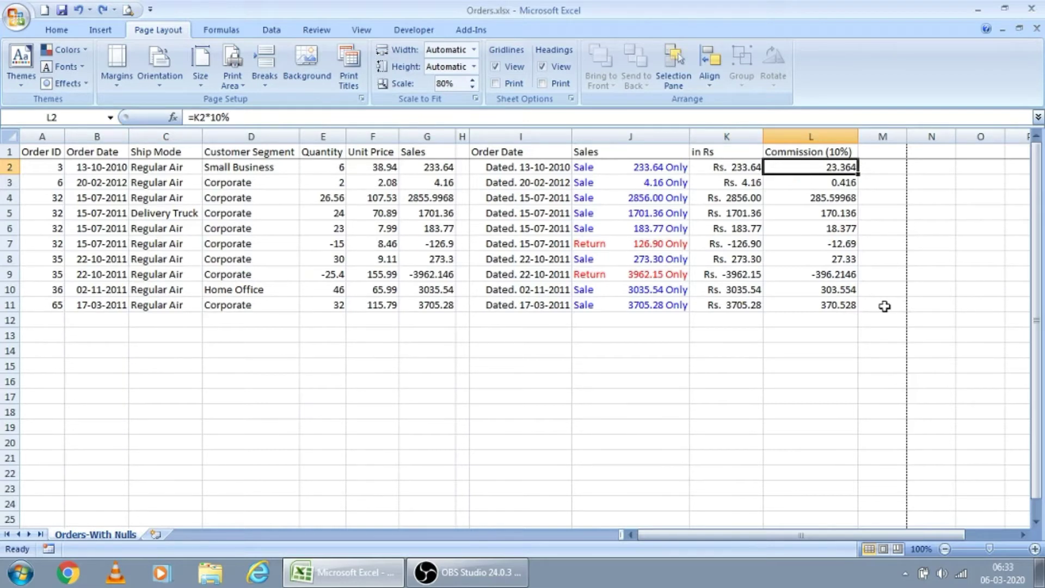
pyautogui.press('Left')
pyautogui.press('Left')
pyautogui.press('Left')
pyautogui.press('Left')
pyautogui.press('Left')
pyautogui.press('Left')
pyautogui.press('Left')
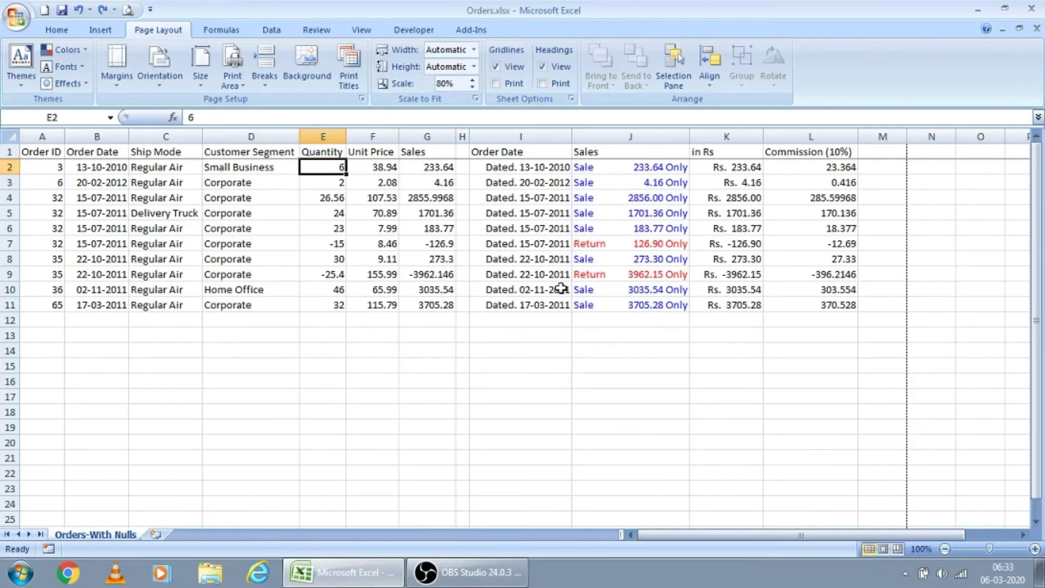
pyautogui.click(369, 360)
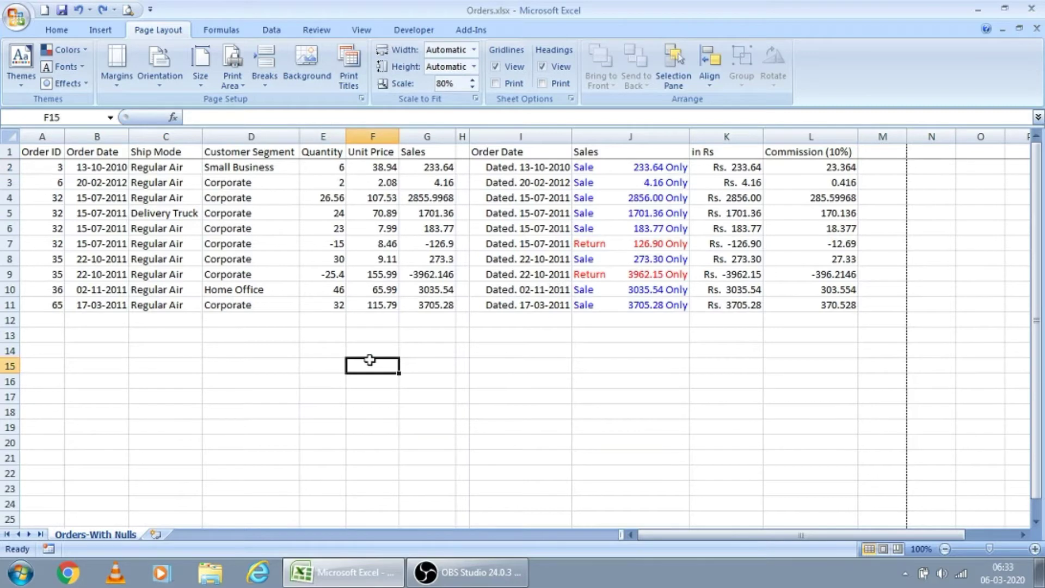
pyautogui.write('CTRL')
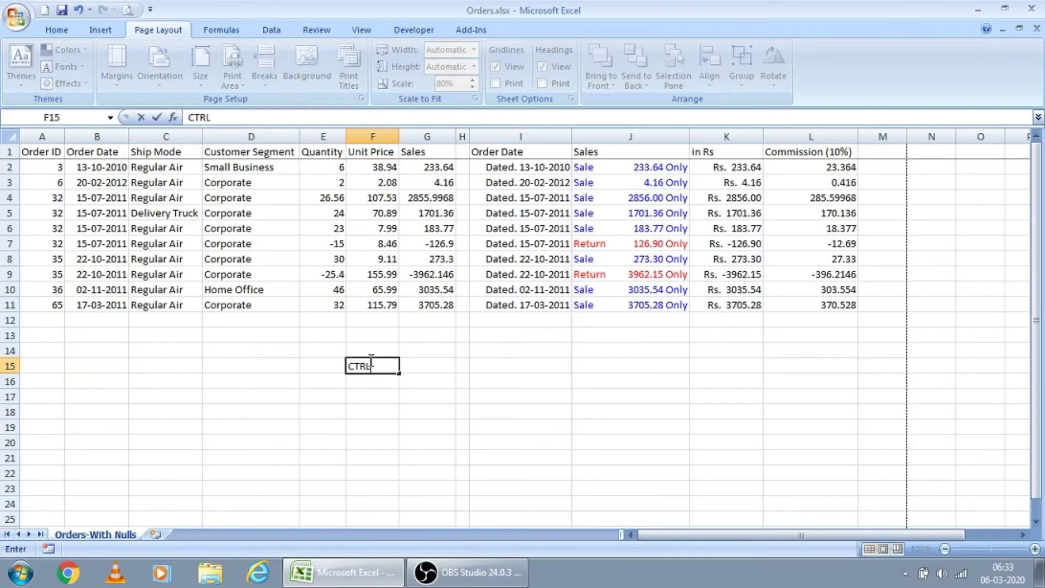
pyautogui.write(' 1')
pyautogui.press('Escape')
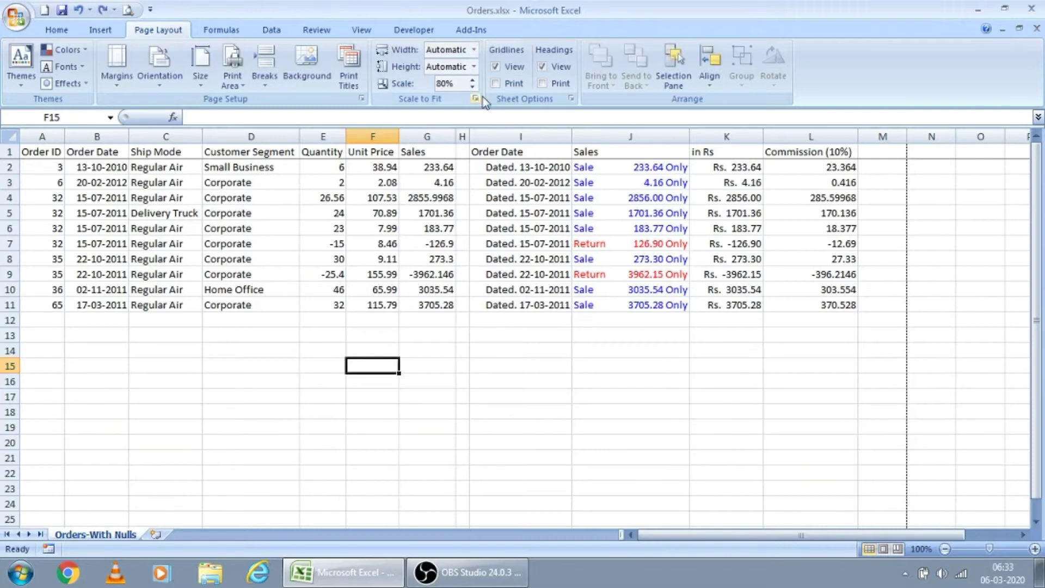
# Step: Try the custom number format code ;;; on the empty cell F15
pyautogui.click(58, 31)
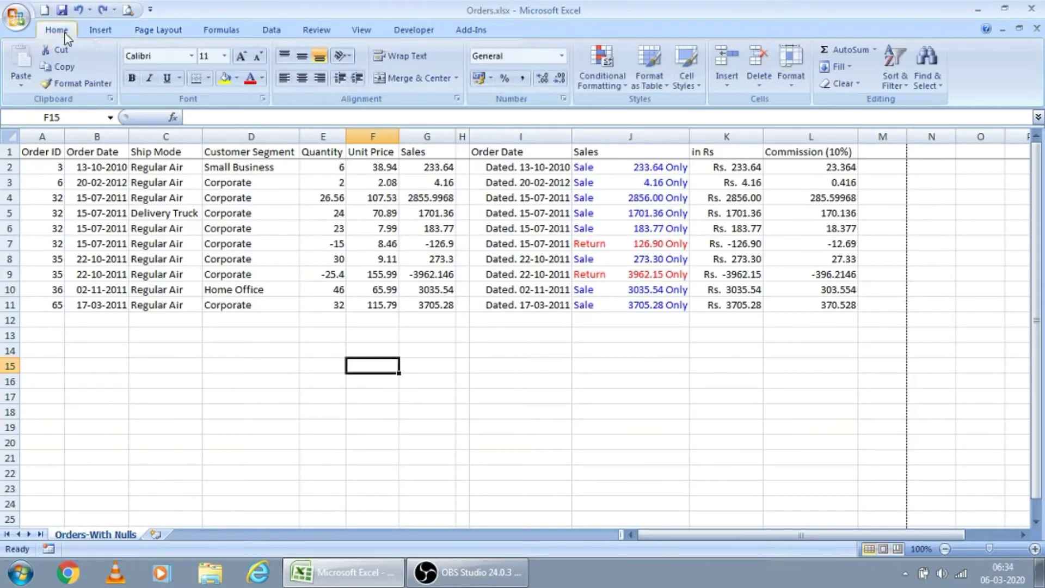
pyautogui.click(563, 100)
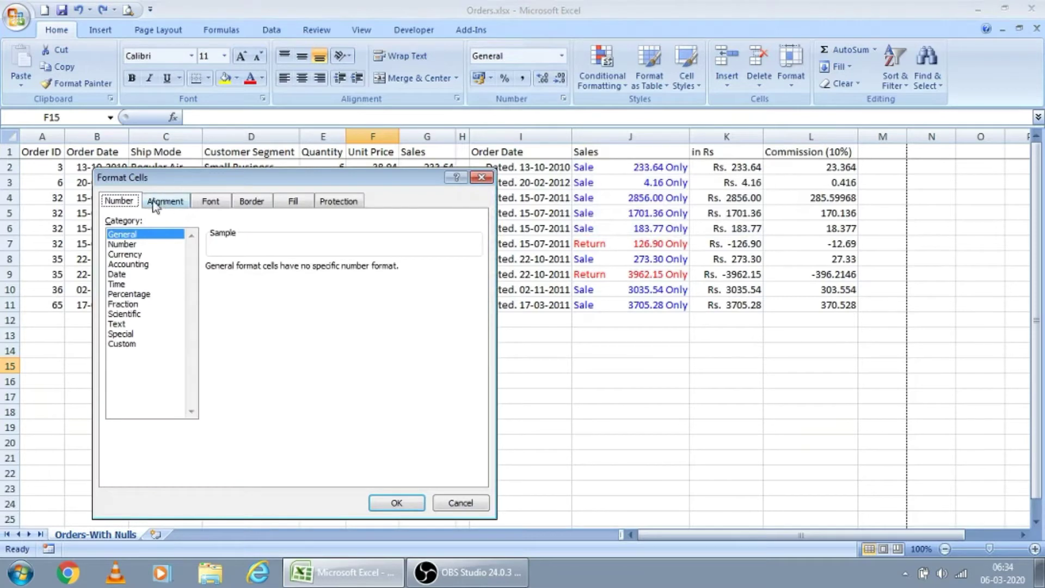
pyautogui.moveTo(193, 180); pyautogui.dragTo(211, 145)
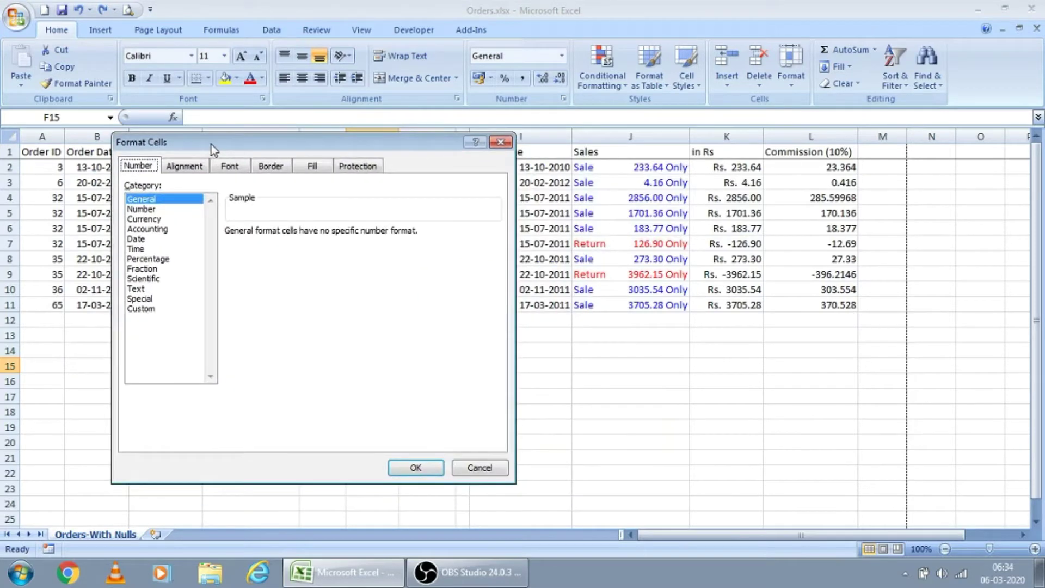
pyautogui.click(143, 309)
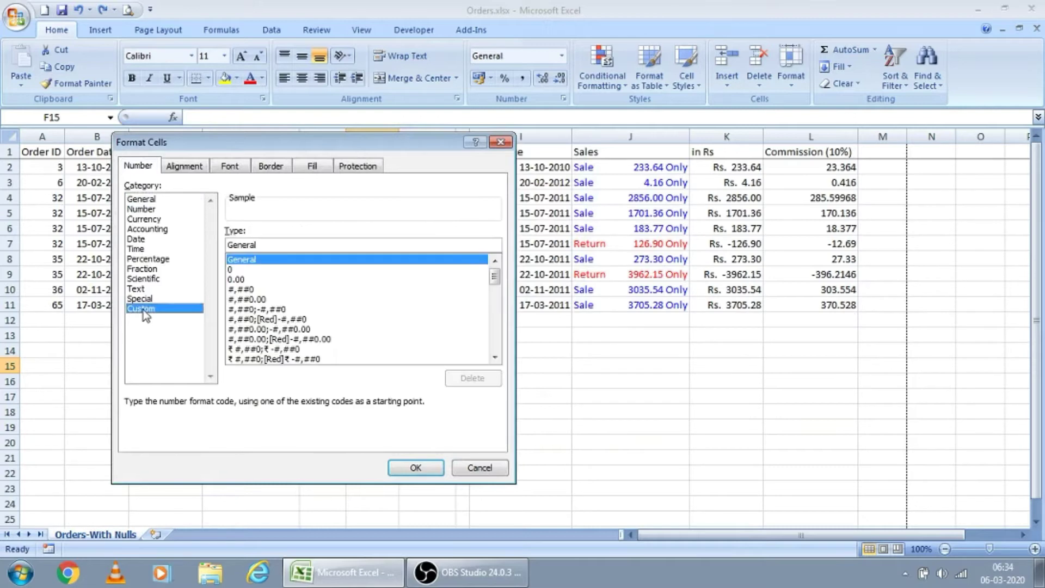
pyautogui.moveTo(290, 245); pyautogui.dragTo(204, 248)
pyautogui.moveTo(325, 146); pyautogui.dragTo(451, 144)
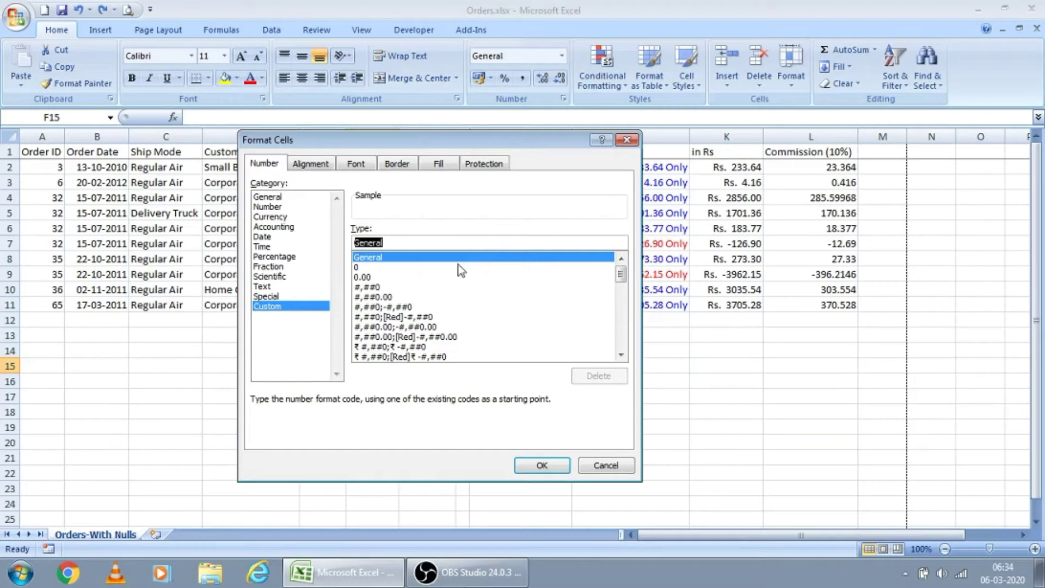
pyautogui.click(411, 243)
pyautogui.moveTo(418, 243); pyautogui.dragTo(347, 238)
pyautogui.write(';')
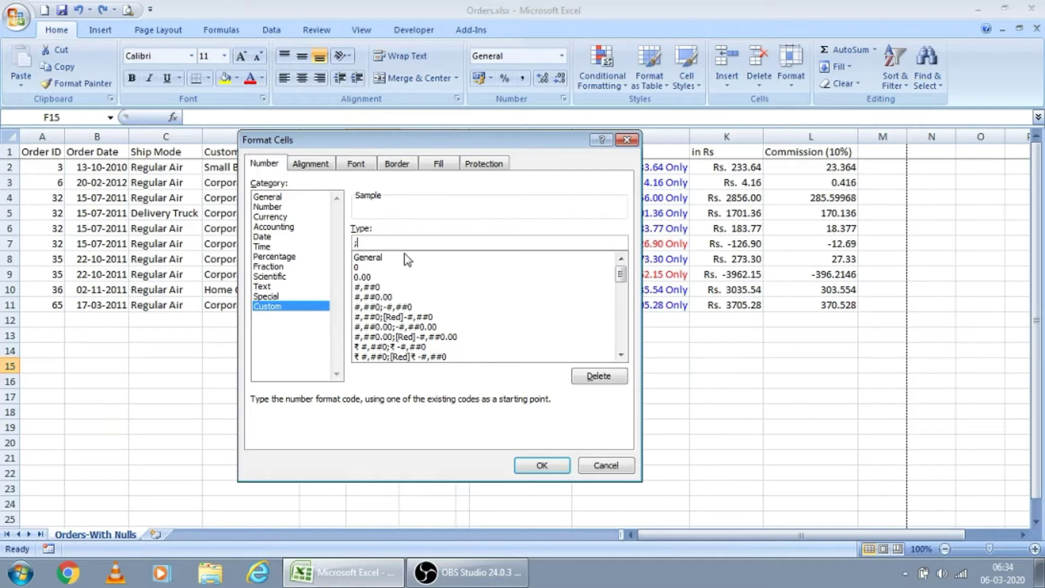
pyautogui.write(';;')
pyautogui.press('Return')
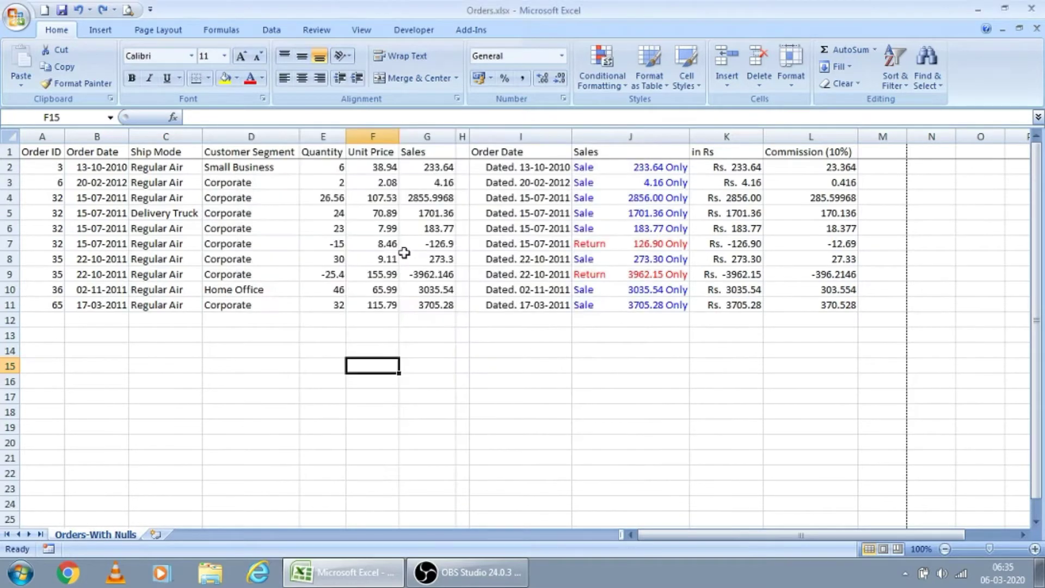
# Step: Examine the Sales formula in G2 and the Quantity and Unit Price columns it multiplies
pyautogui.press('Right')
pyautogui.hotkey('ctrl', 'Up')
pyautogui.hotkey('ctrl', 'Up')
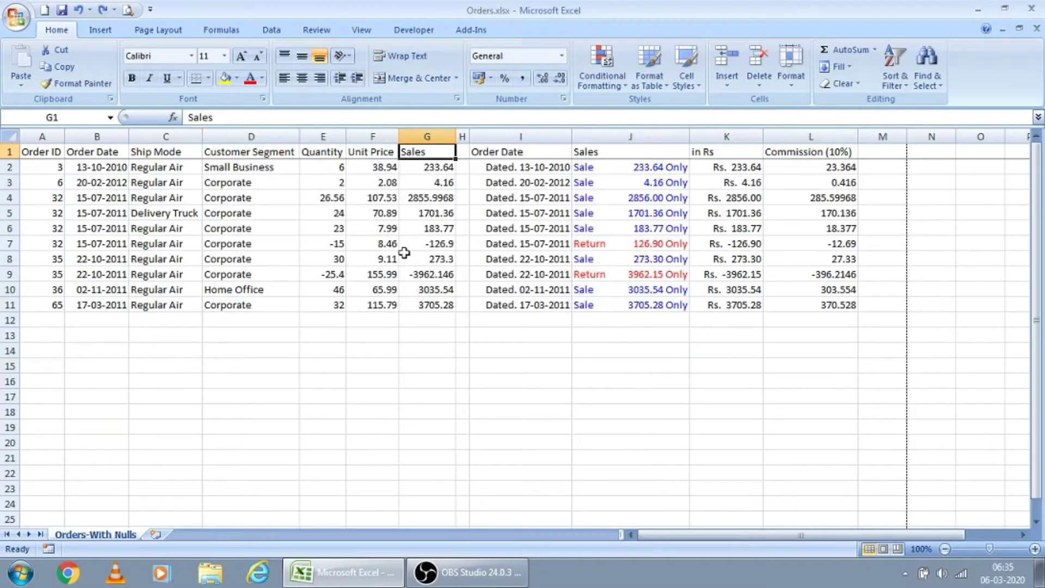
pyautogui.press('Down')
pyautogui.press('Left')
pyautogui.press('Left')
pyautogui.press('Up')
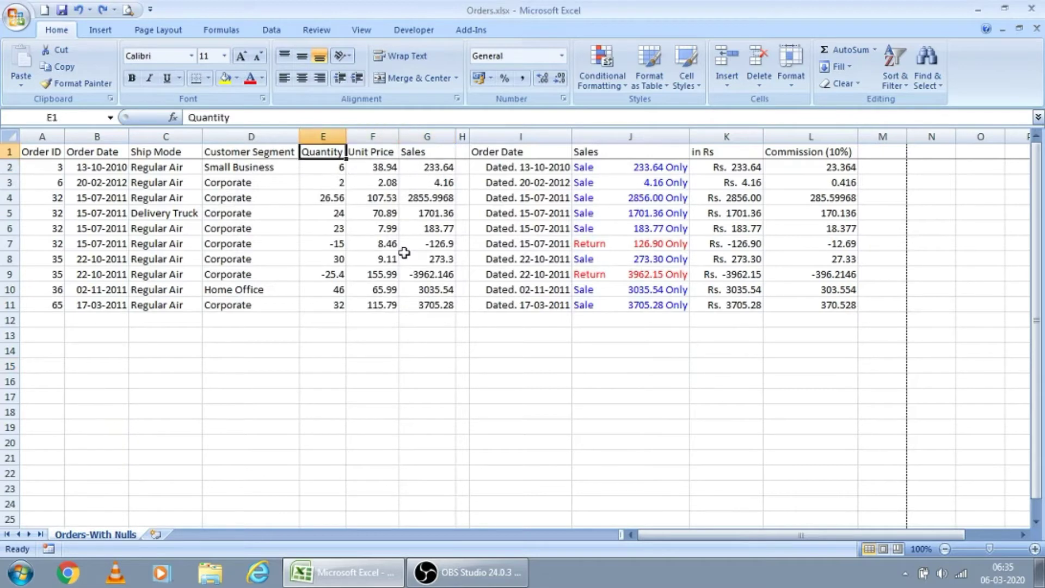
pyautogui.press('Down')
pyautogui.press('Right')
pyautogui.press('Right')
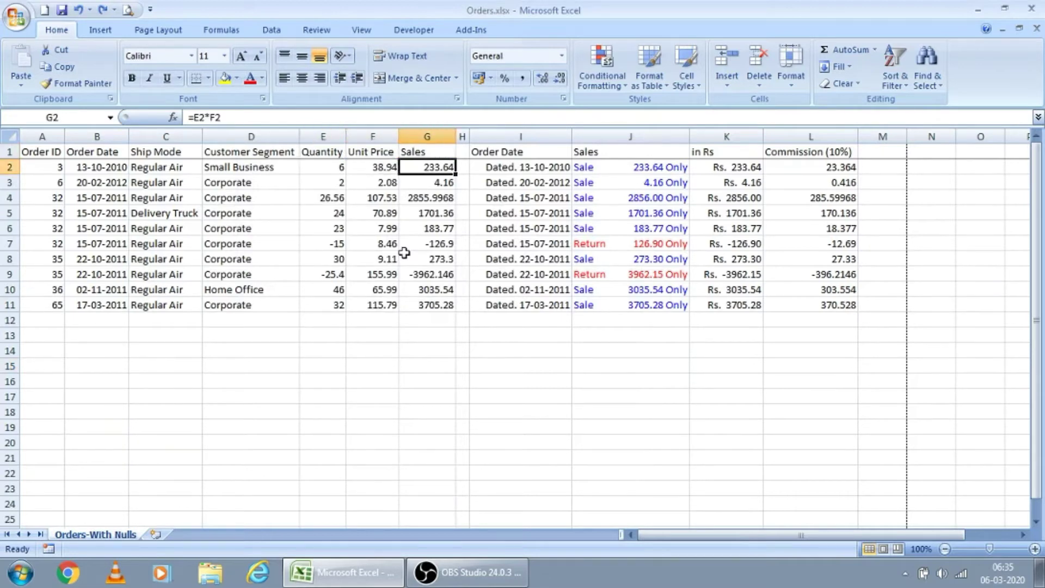
# Step: Examine row 7, comparing its negative quantity with the formatted Order Date and Sales cells
pyautogui.press('Left')
pyautogui.press('Down')
pyautogui.press('Down')
pyautogui.press('Down')
pyautogui.press('Down')
pyautogui.press('Down')
pyautogui.press('Left')
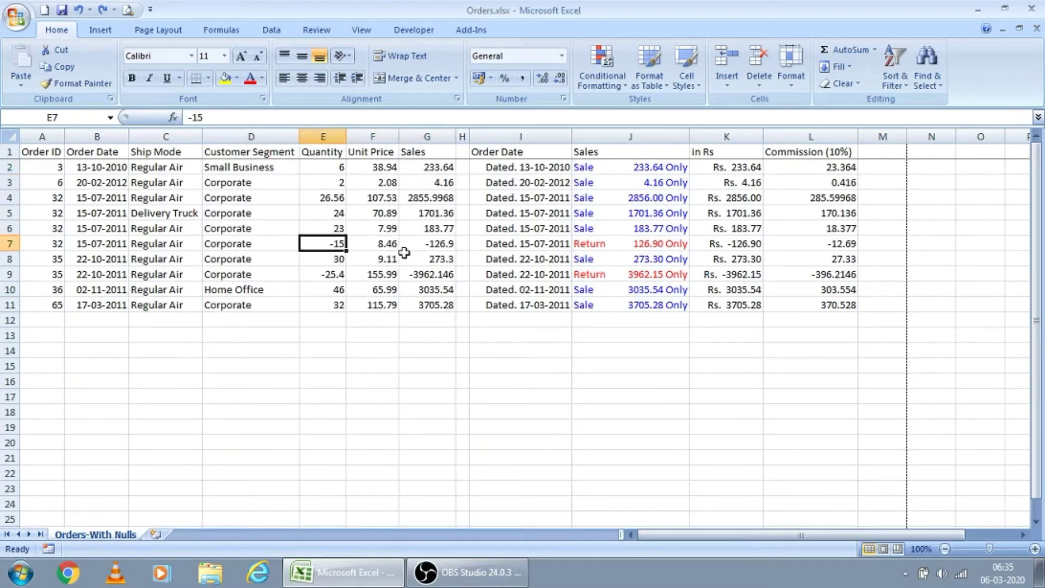
pyautogui.press('Right')
pyautogui.press('Right')
pyautogui.press('Right')
pyautogui.press('Right')
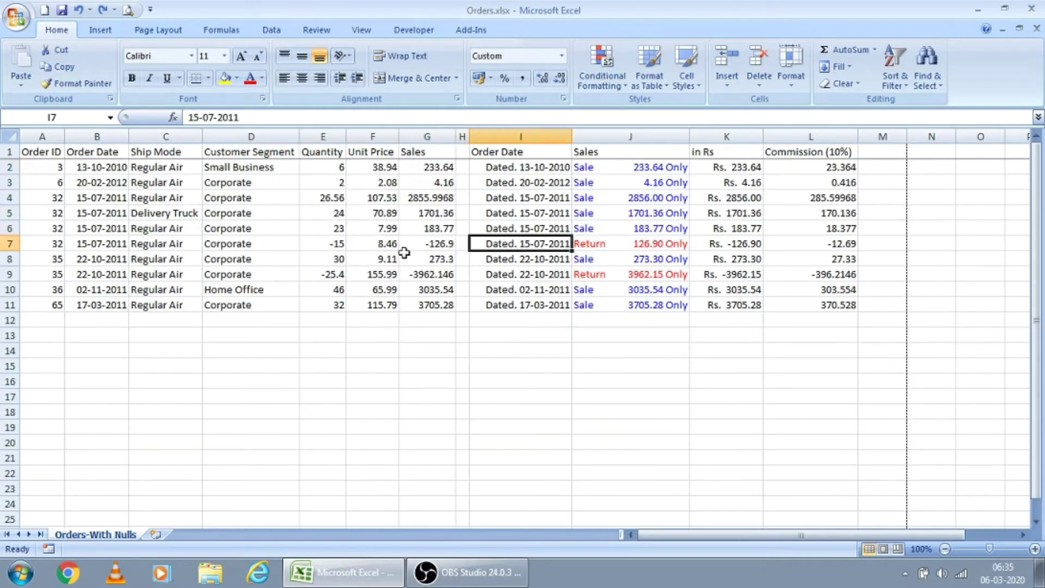
pyautogui.press('Right')
pyautogui.press('Left')
pyautogui.press('Left')
pyautogui.press('Left')
pyautogui.press('Left')
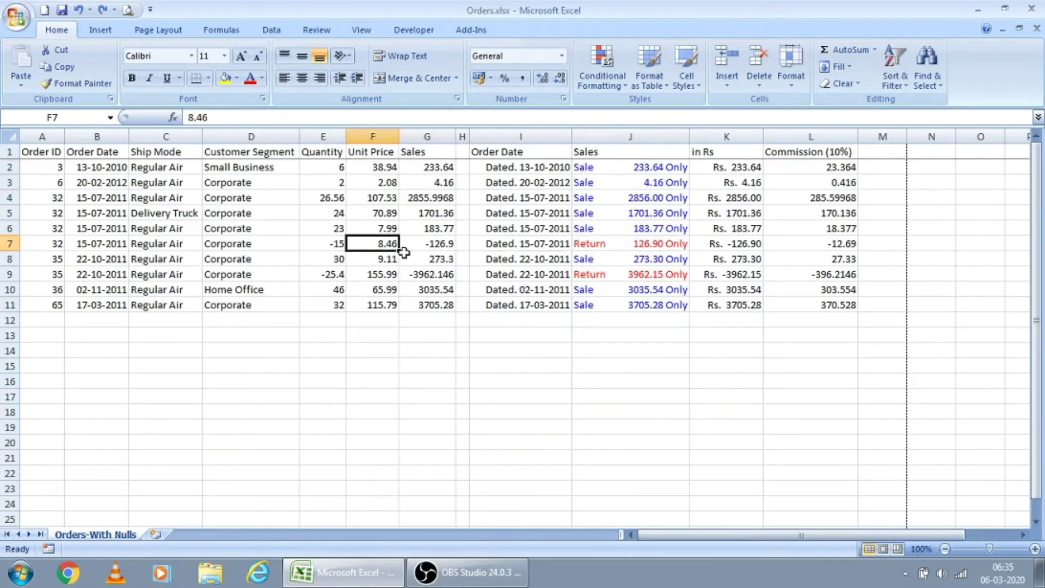
# Step: Highlight the Sales, Unit Price and Quantity values in rows 2 to 11 for review
pyautogui.hotkey('ctrl', 'Up')
pyautogui.press('Down')
pyautogui.press('Right')
pyautogui.hotkey('ctrl', 'shift', 'Down')
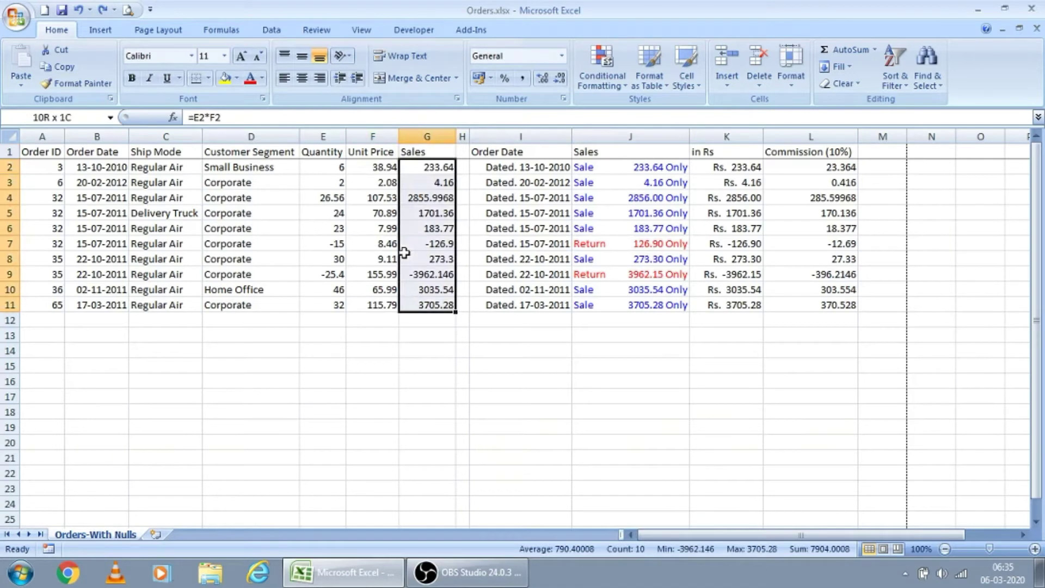
pyautogui.hotkey('shift', 'Left')
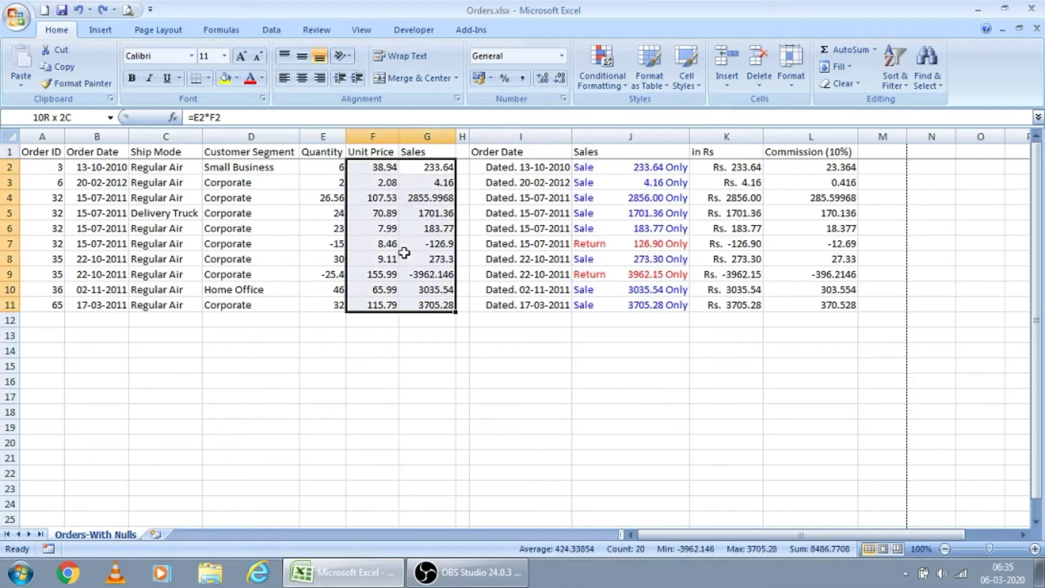
pyautogui.hotkey('shift', 'Left')
pyautogui.press('Down')
pyautogui.press('Up')
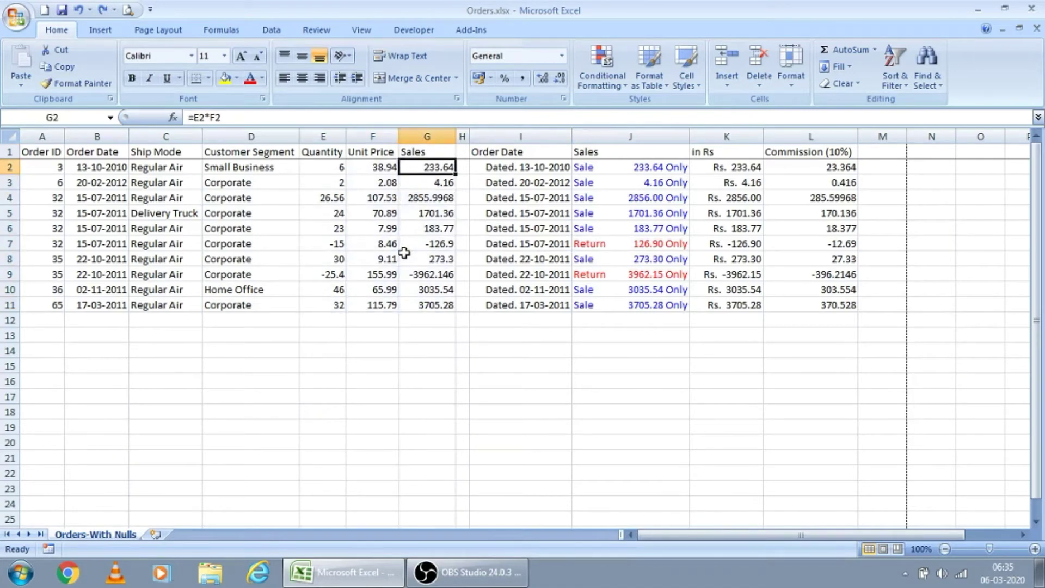
# Step: Trace the return in row 7 from its Sales formula and Quantity to the formatted Sales cell J7
pyautogui.hotkey('ctrl', 'shift', 'Down')
pyautogui.press('Down')
pyautogui.press('Down')
pyautogui.press('Down')
pyautogui.press('Down')
pyautogui.press('Down')
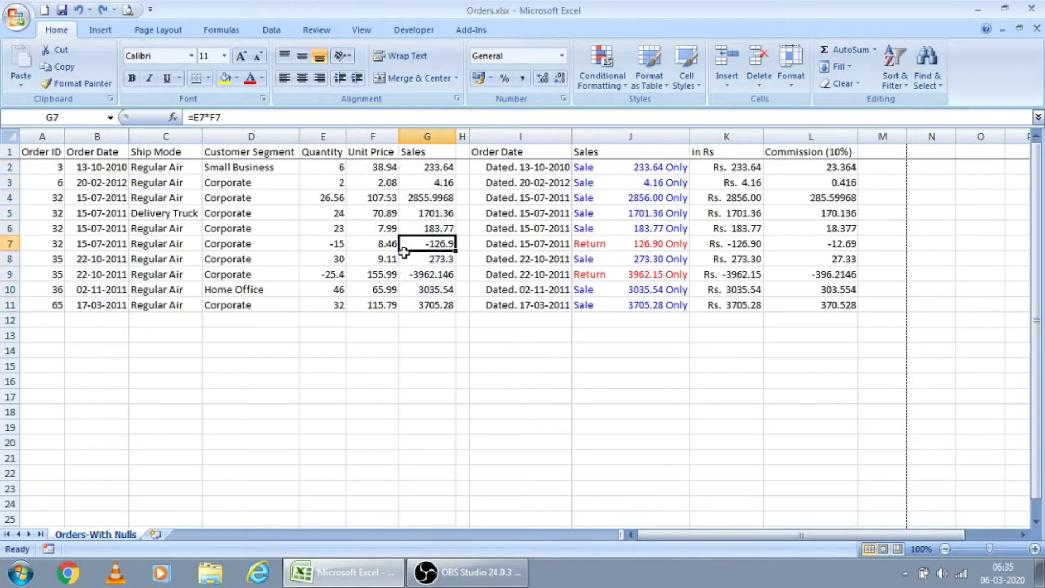
pyautogui.press('Left')
pyautogui.press('Left')
pyautogui.press('Up')
pyautogui.press('Up')
pyautogui.press('Down')
pyautogui.press('Down')
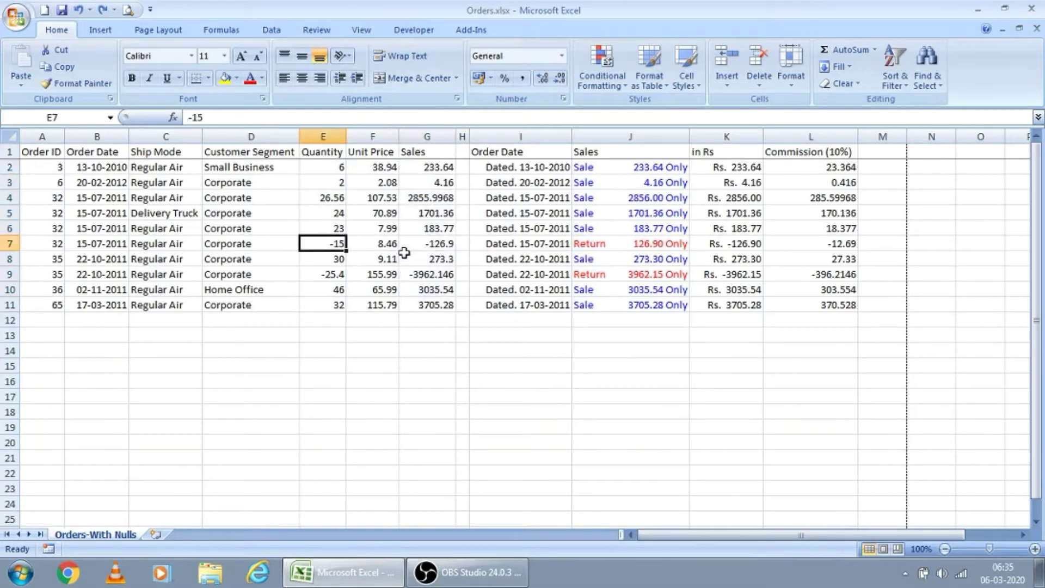
pyautogui.press('Down')
pyautogui.press('Up')
pyautogui.press('Right')
pyautogui.press('Right')
pyautogui.press('Right')
pyautogui.press('Right')
pyautogui.press('Right')
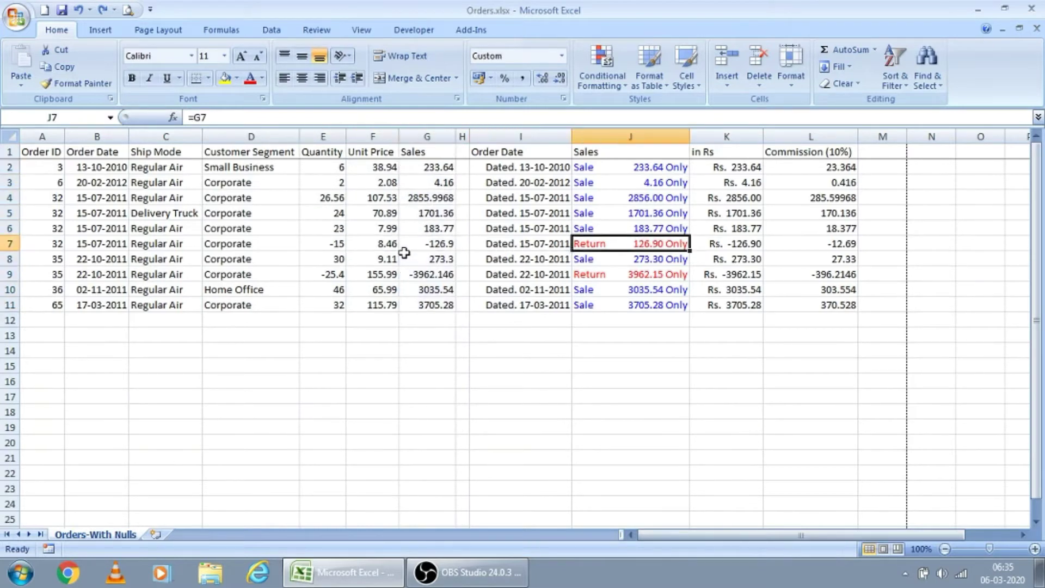
# Step: Highlight the formatted Sales values in J2:J11 and the in Rs values in K2:K11 for review
pyautogui.press('Up')
pyautogui.press('Up')
pyautogui.press('Up')
pyautogui.press('Up')
pyautogui.press('Up')
pyautogui.press('Up')
pyautogui.press('Down')
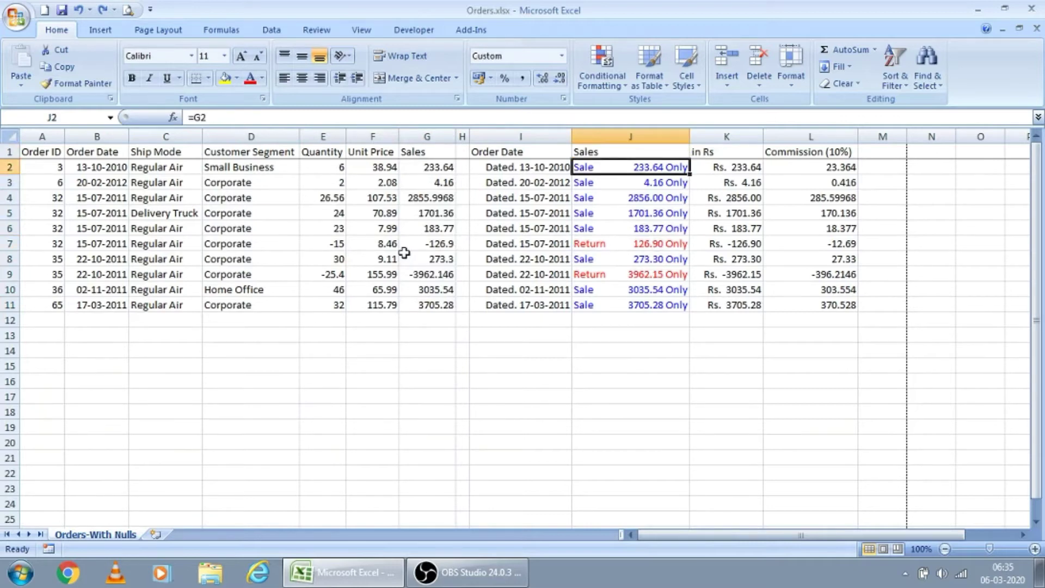
pyautogui.hotkey('ctrl', 'shift', 'Down')
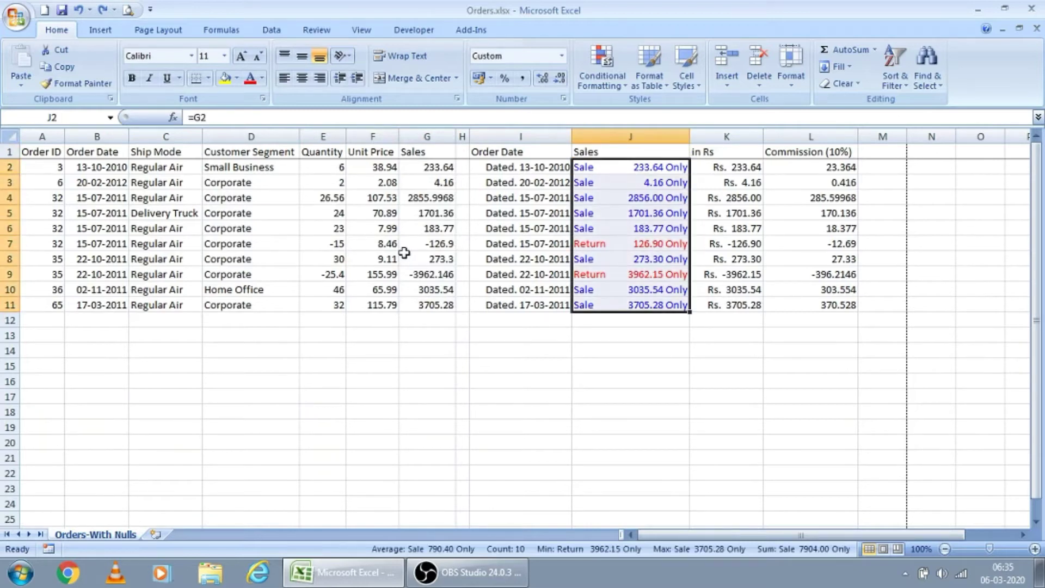
pyautogui.press('Right')
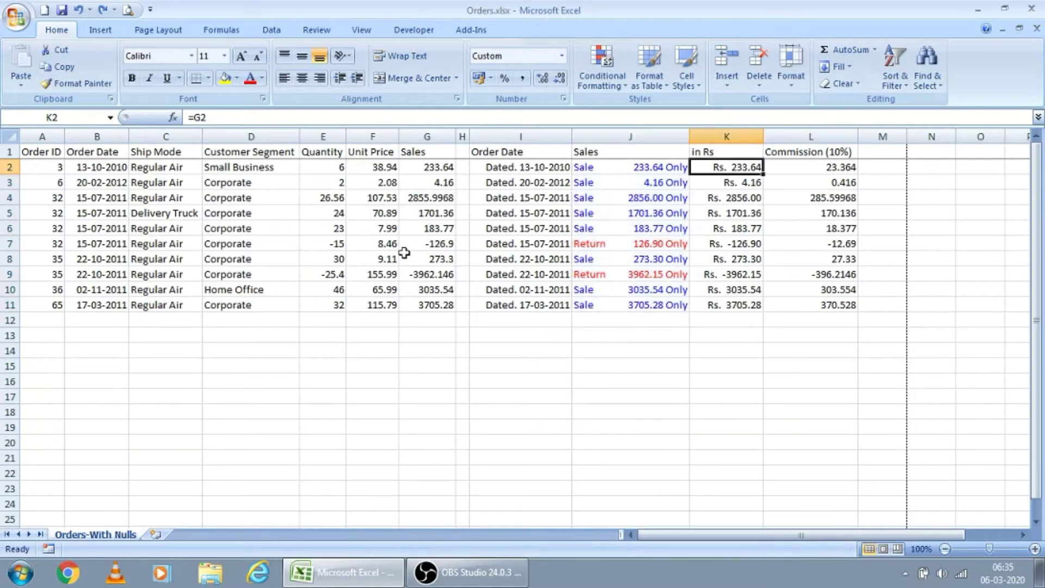
pyautogui.hotkey('ctrl', 'shift', 'Down')
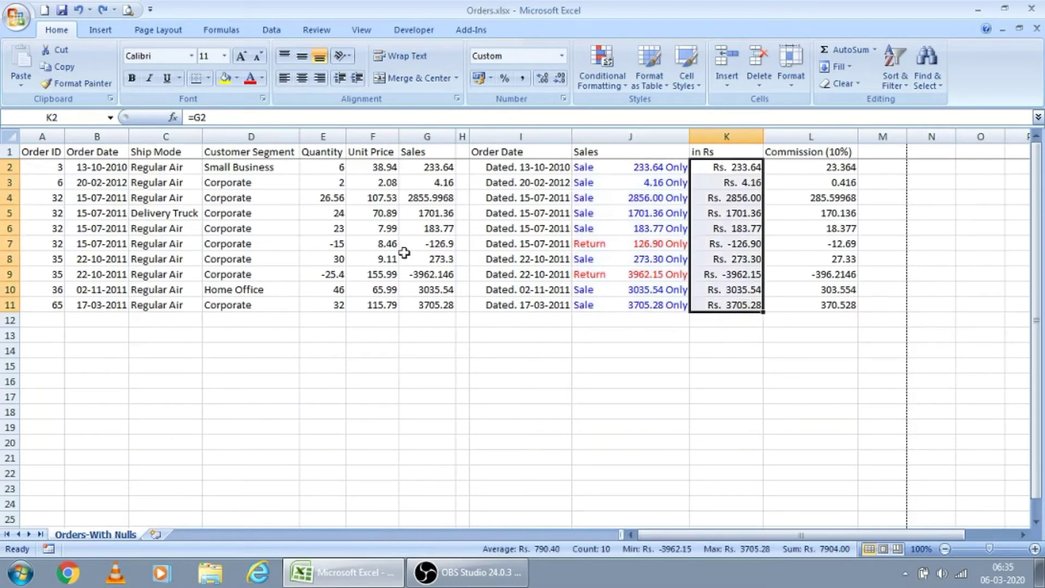
# Step: Examine the Commission (10%) formula in L2 and the in Rs cell K2 that it references
pyautogui.press('Right')
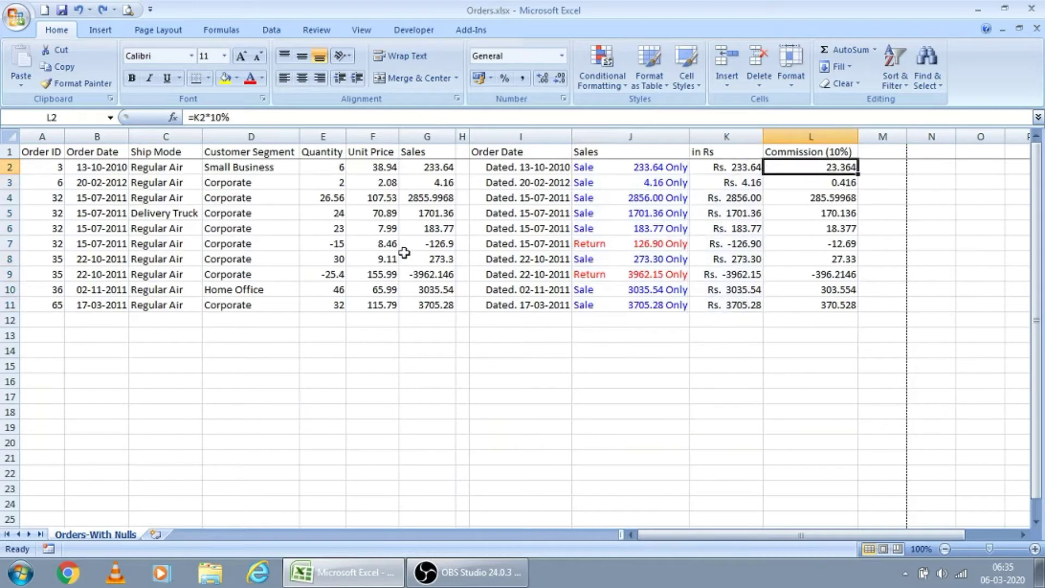
pyautogui.press('F2')
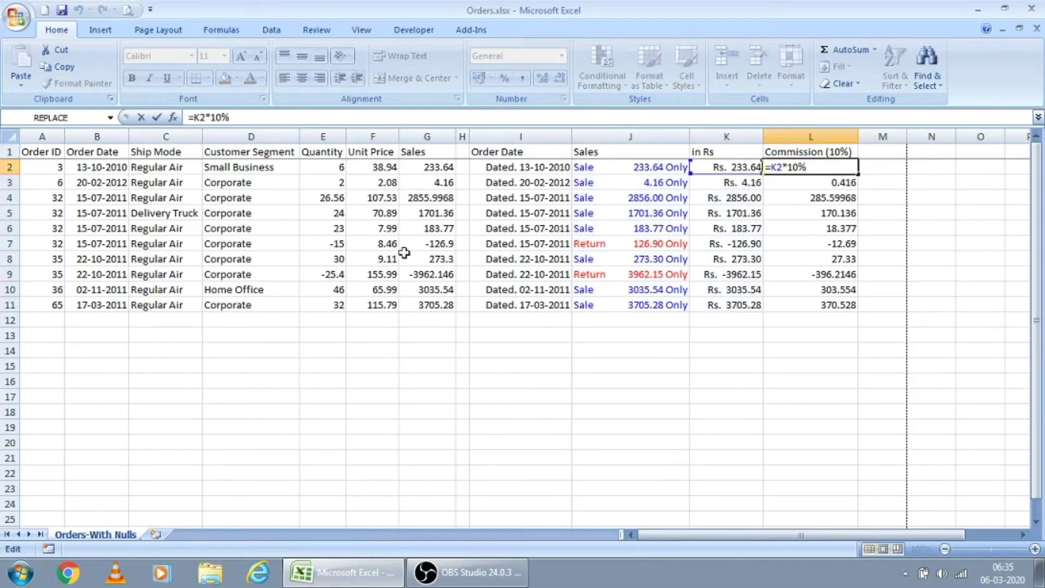
pyautogui.press('Escape')
pyautogui.press('Left')
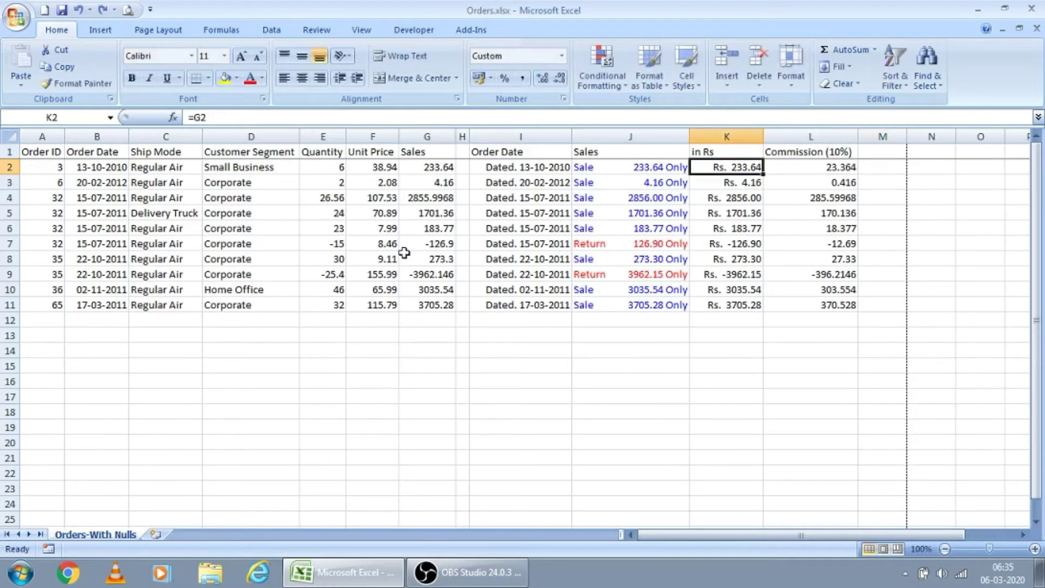
# Step: Examine the underlying date stored in I2 and highlight the formatted Order Date values below it
pyautogui.press('Down')
pyautogui.press('Left')
pyautogui.press('Left')
pyautogui.press('Left')
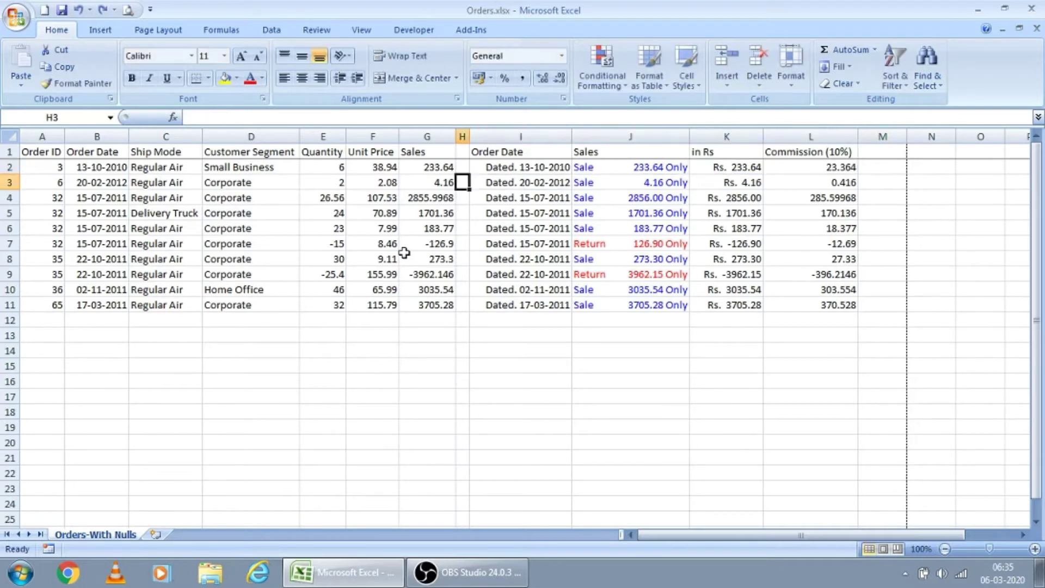
pyautogui.press('Up')
pyautogui.press('Right')
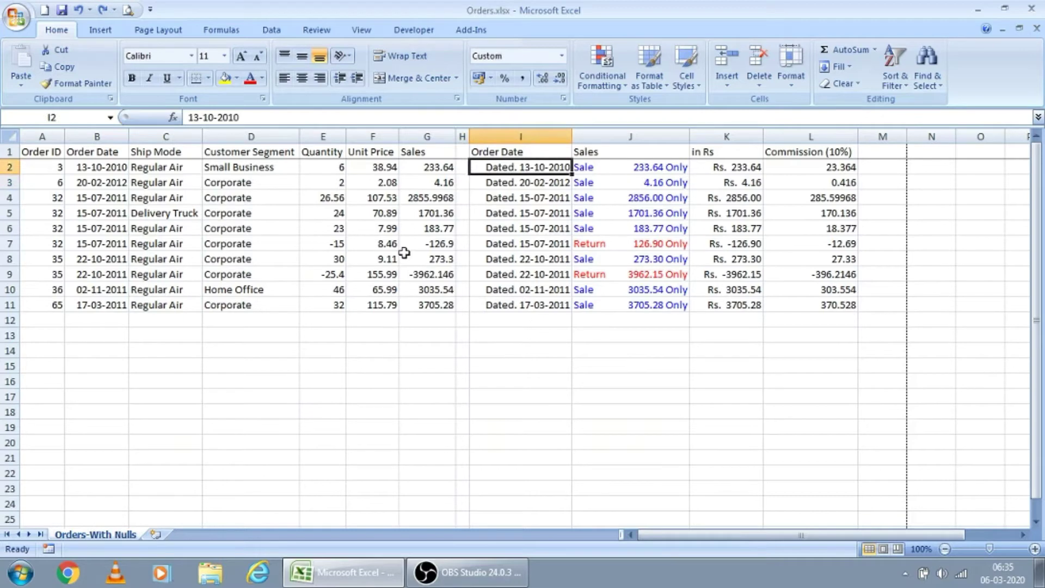
pyautogui.click(256, 116)
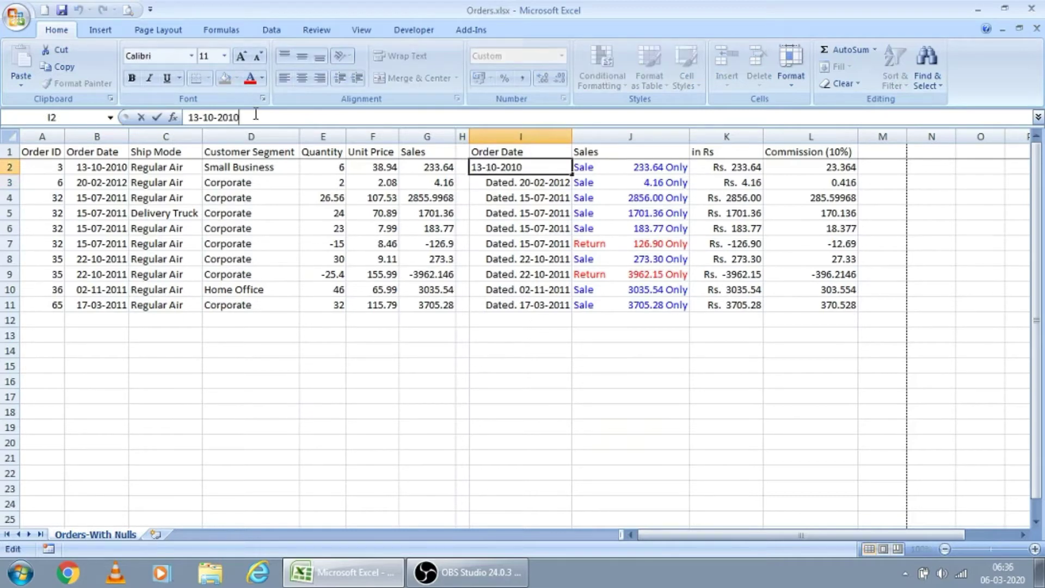
pyautogui.press('Escape')
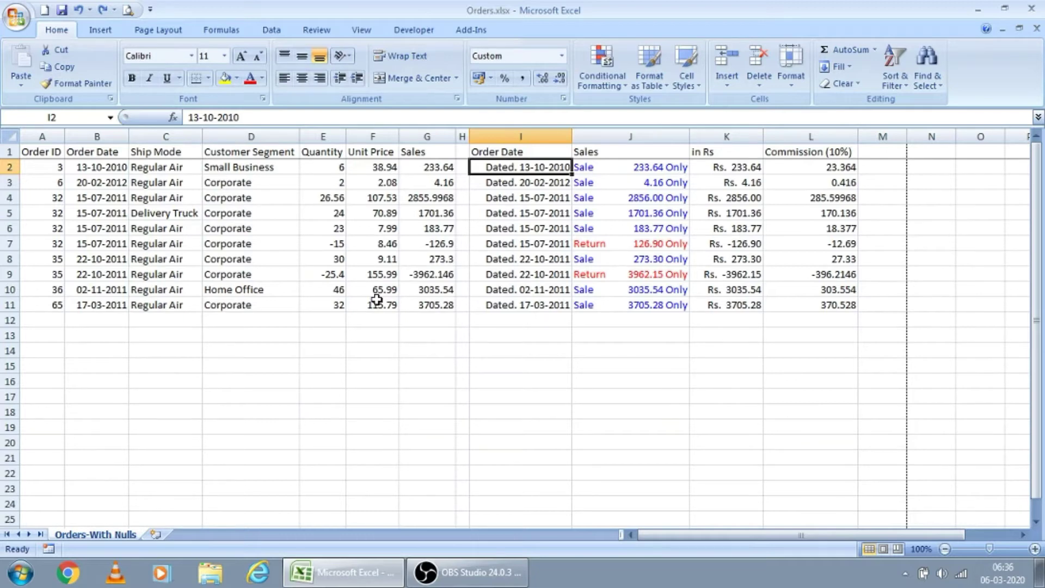
pyautogui.hotkey('ctrl', 'shift', 'Down')
pyautogui.press('Up')
pyautogui.press('Down')
pyautogui.press('Left')
pyautogui.press('Up')
pyautogui.press('Right')
pyautogui.press('Down')
pyautogui.press('Up')
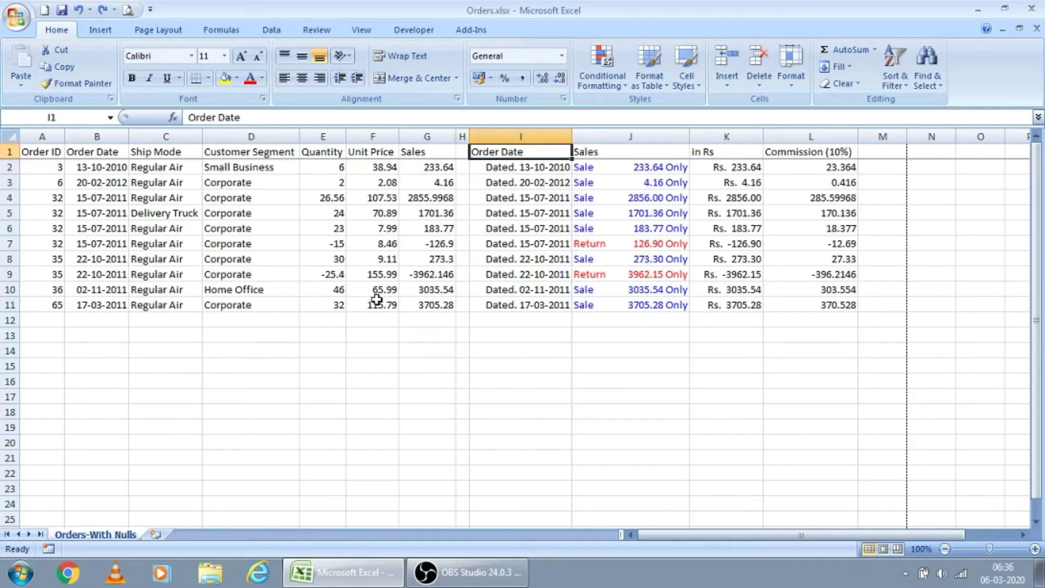
pyautogui.press('Down')
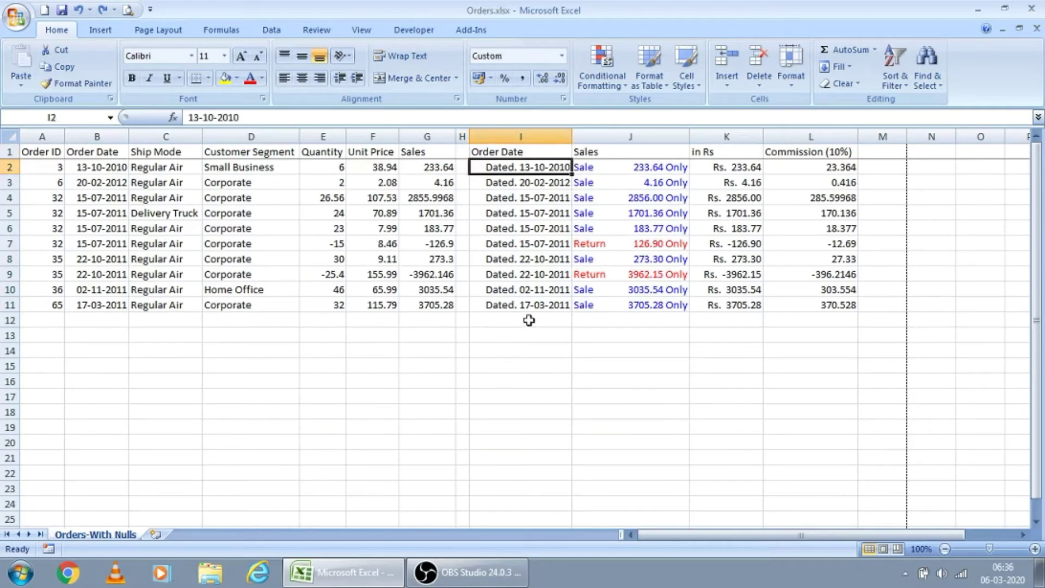
# Step: Compare the original Order Date in B2 with I2 and inspect the custom number format applied to I2
pyautogui.click(110, 166)
pyautogui.click(508, 167)
pyautogui.hotkey('ctrl', '1')
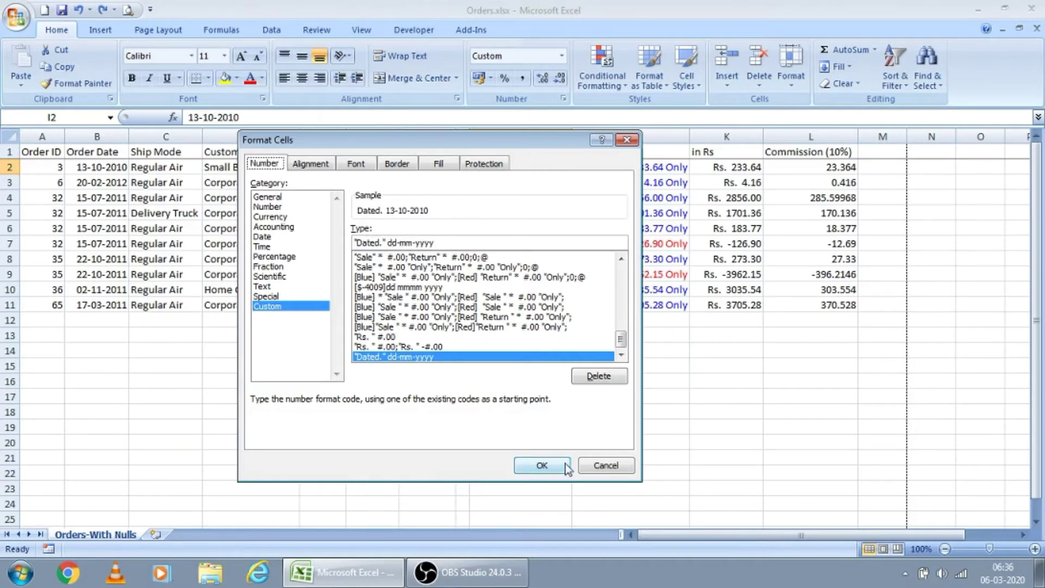
pyautogui.click(597, 466)
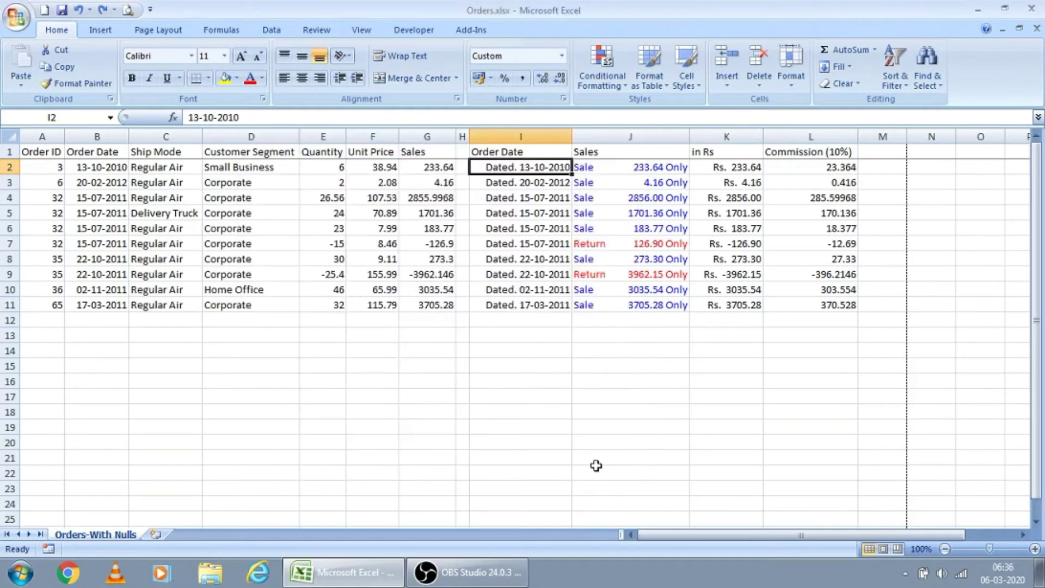
# Step: Copy the Order Date from B3 into the empty cell I13 below the formatted dates
pyautogui.click(90, 179)
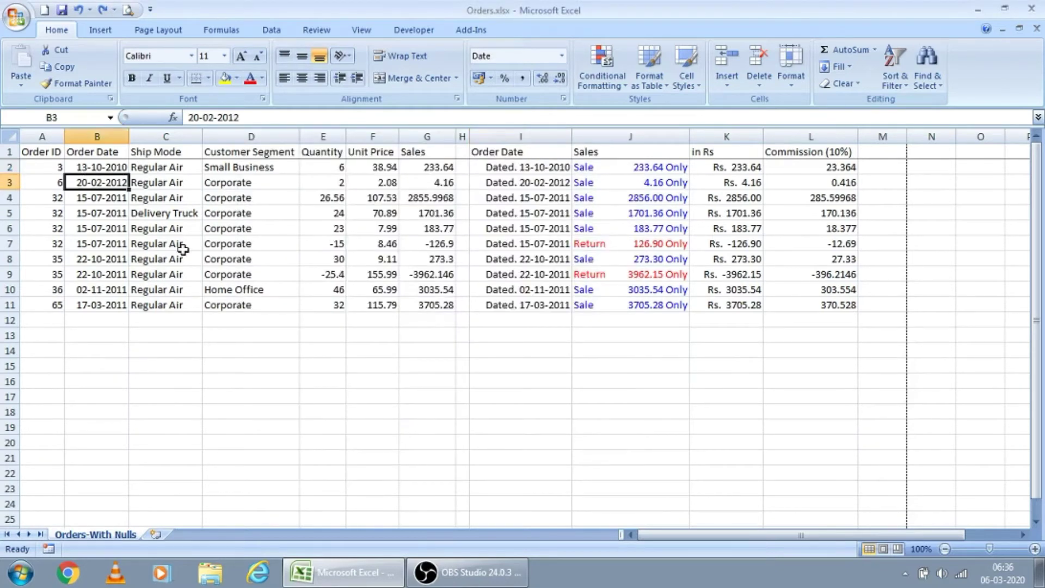
pyautogui.hotkey('ctrl', 'c')
pyautogui.press('Down')
pyautogui.press('Right')
pyautogui.press('Right')
pyautogui.press('Right')
pyautogui.press('Right')
pyautogui.press('Right')
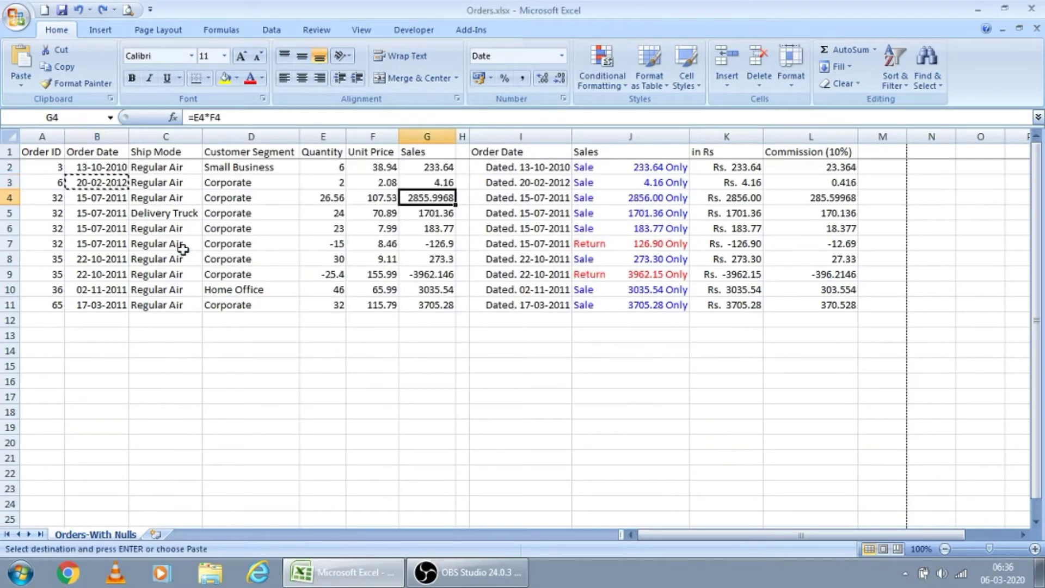
pyautogui.press('Down')
pyautogui.press('Down')
pyautogui.press('Down')
pyautogui.press('Down')
pyautogui.press('Down')
pyautogui.press('Down')
pyautogui.press('Down')
pyautogui.press('Down')
pyautogui.press('Right')
pyautogui.press('Right')
pyautogui.press('Down')
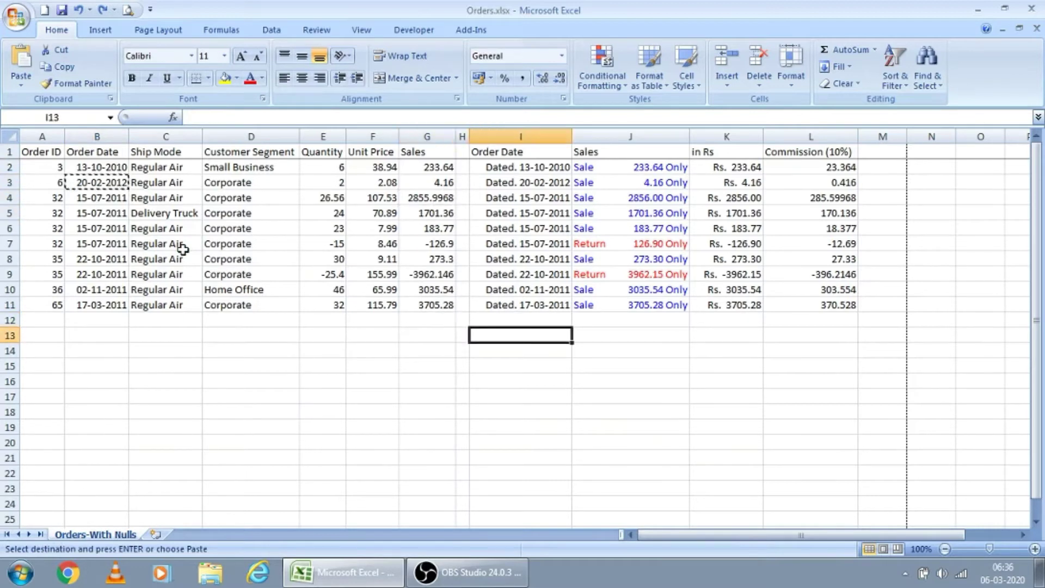
pyautogui.hotkey('ctrl', 'v')
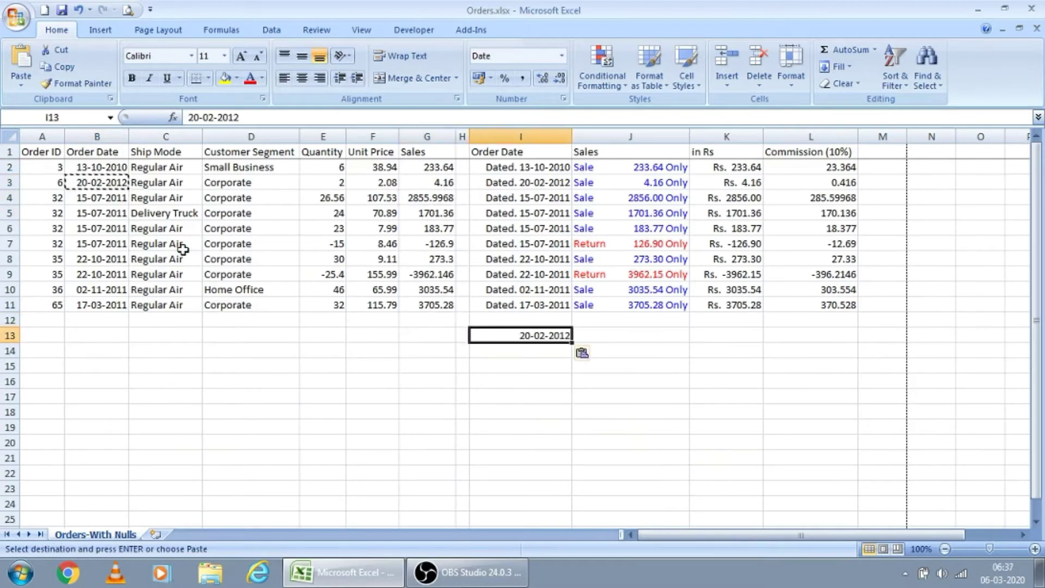
# Step: Apply the custom number format "Dated." dd-mm-yyyy to the date in I13
pyautogui.press('Up')
pyautogui.press('Up')
pyautogui.press('Down')
pyautogui.press('Down')
pyautogui.click(564, 99)
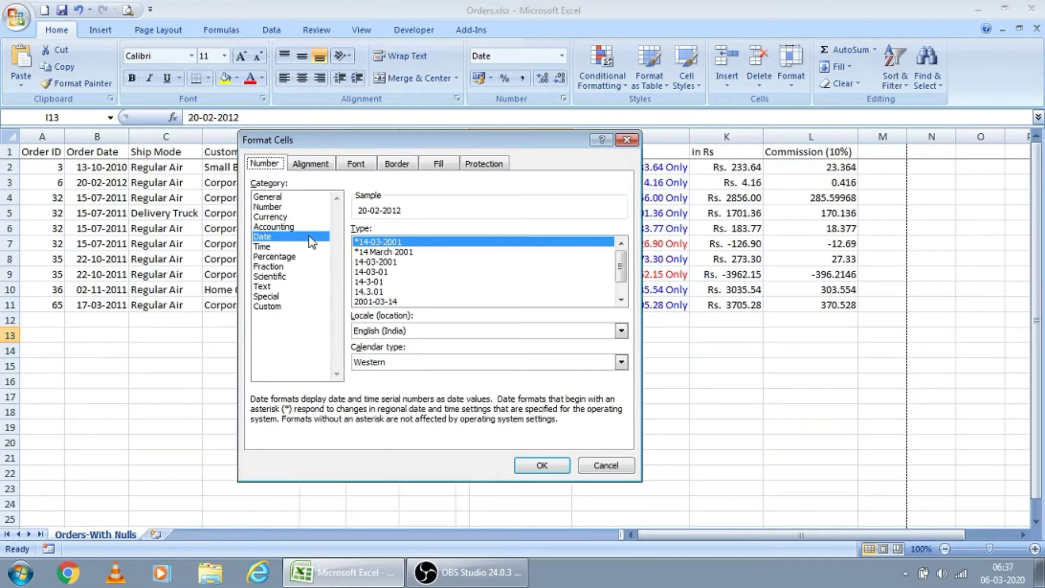
pyautogui.click(273, 308)
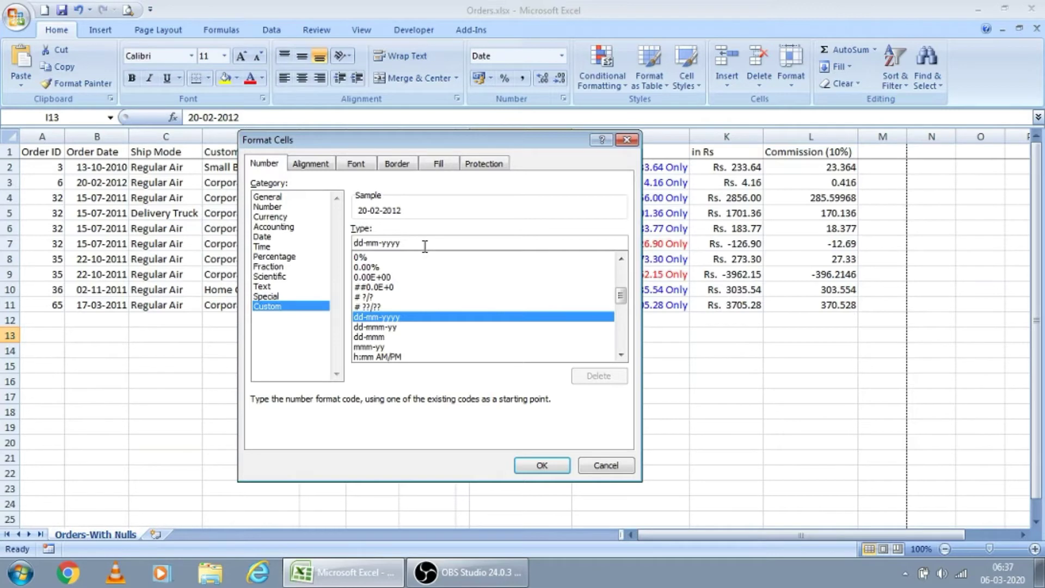
pyautogui.write('"')
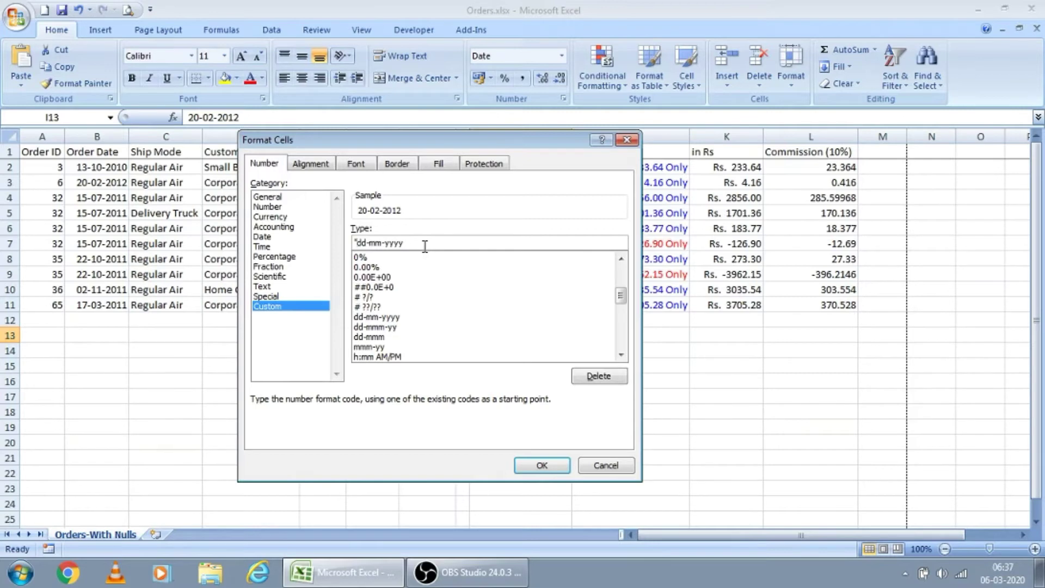
pyautogui.write('Dated"."')
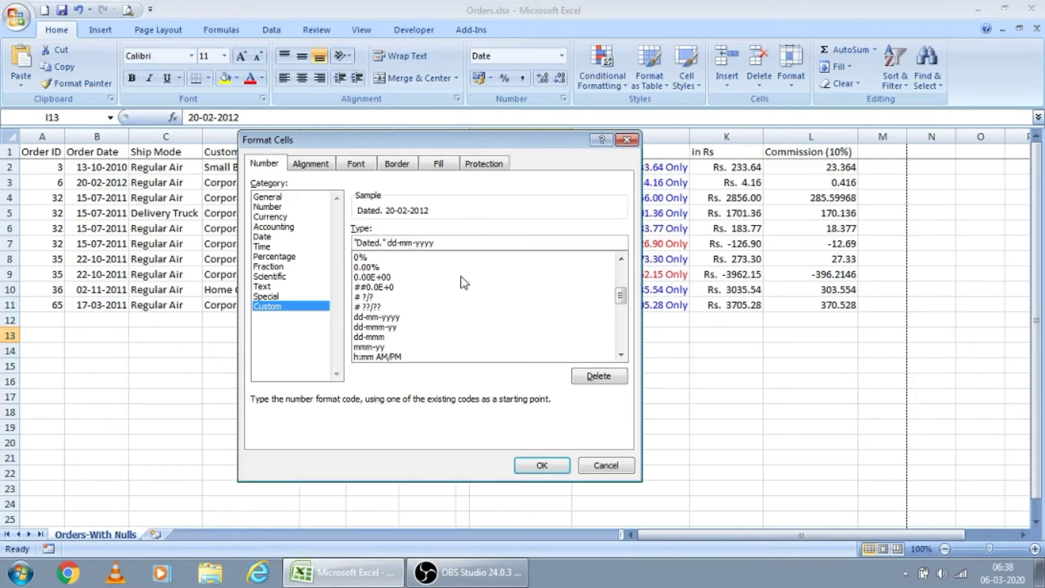
pyautogui.click(542, 464)
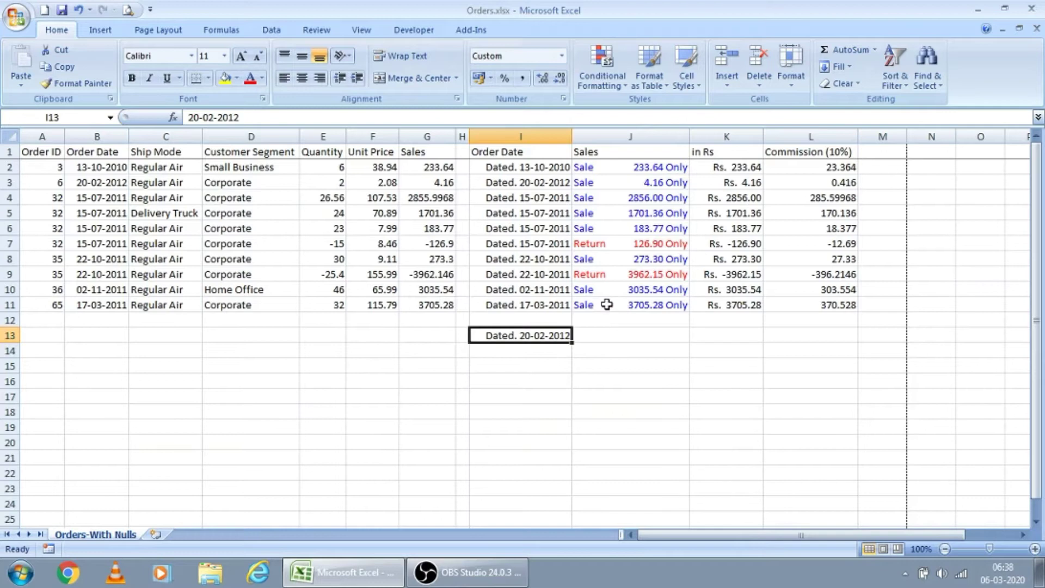
# Step: Copy the custom number format code of the Sales cell J2 and paste it as text into J14
pyautogui.click(624, 211)
pyautogui.click(633, 167)
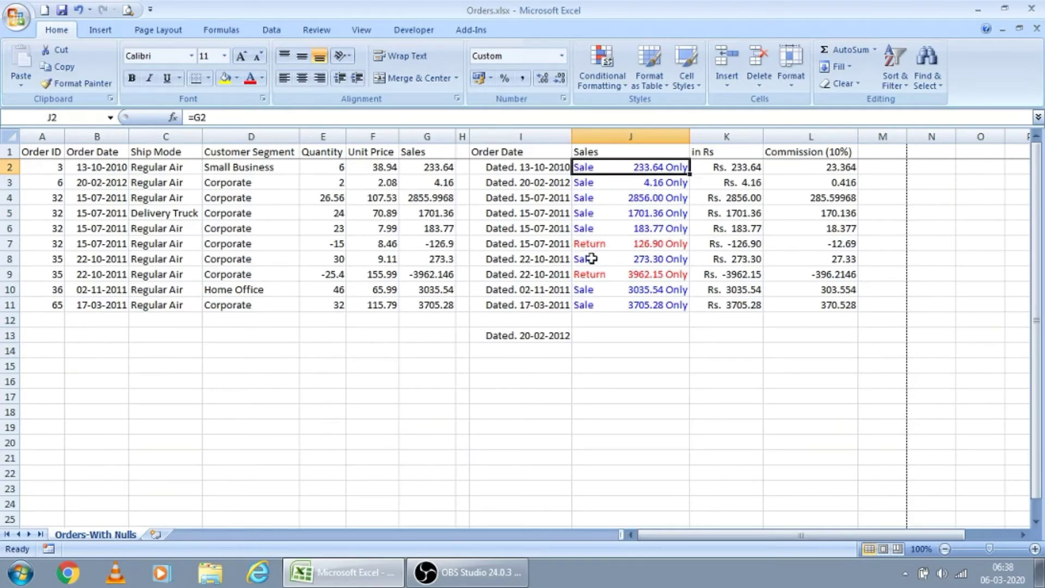
pyautogui.hotkey('ctrl', '1')
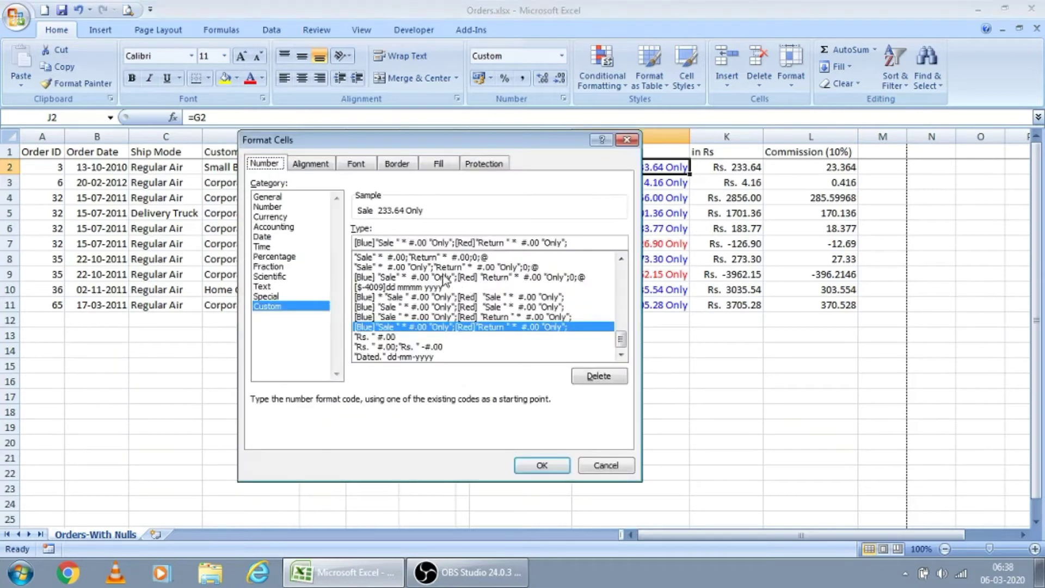
pyautogui.click(594, 246)
pyautogui.moveTo(581, 243); pyautogui.dragTo(354, 243)
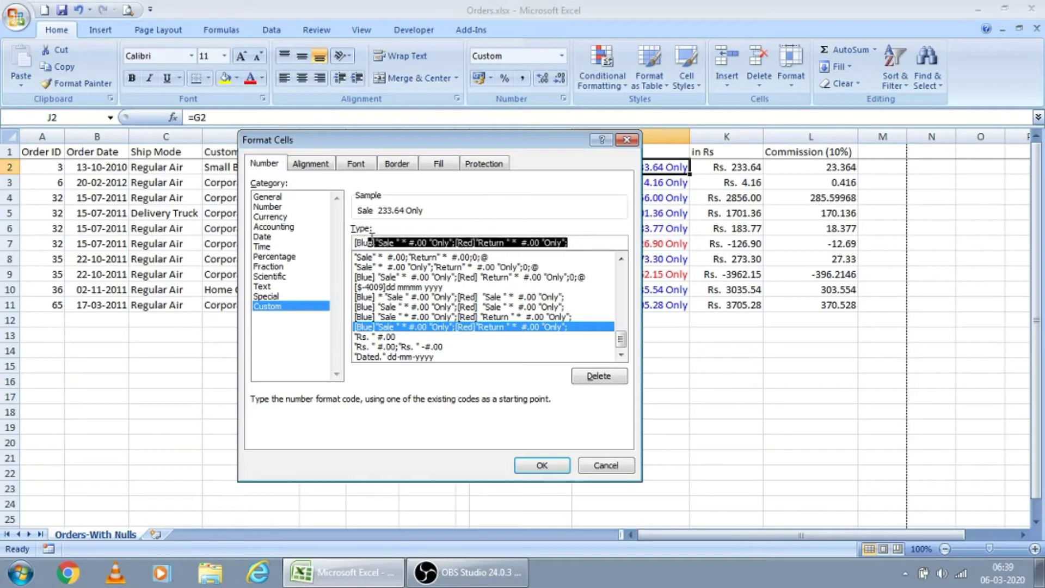
pyautogui.click(588, 242)
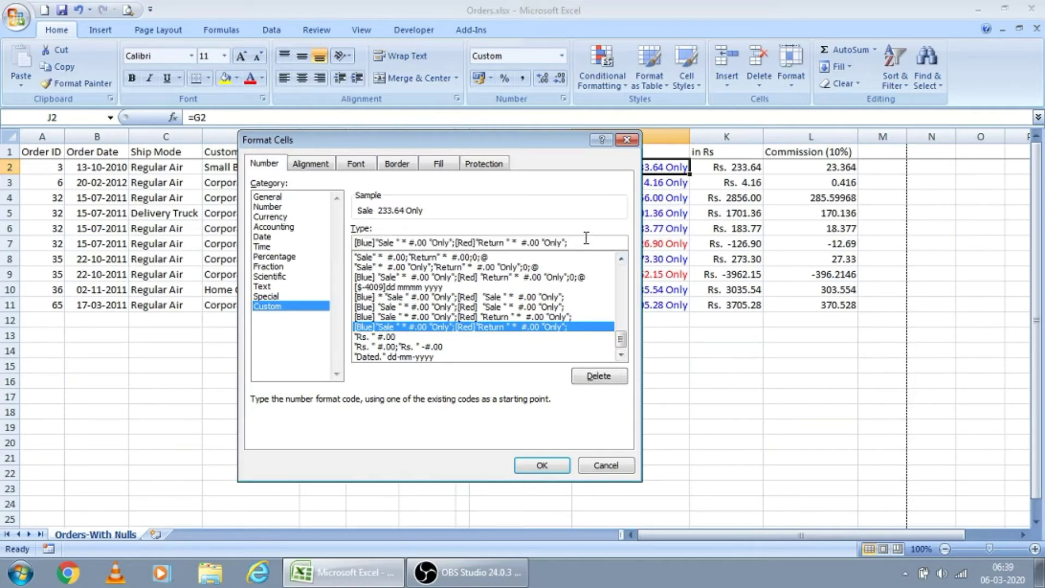
pyautogui.moveTo(586, 242); pyautogui.dragTo(322, 238)
pyautogui.hotkey('ctrl', 'c')
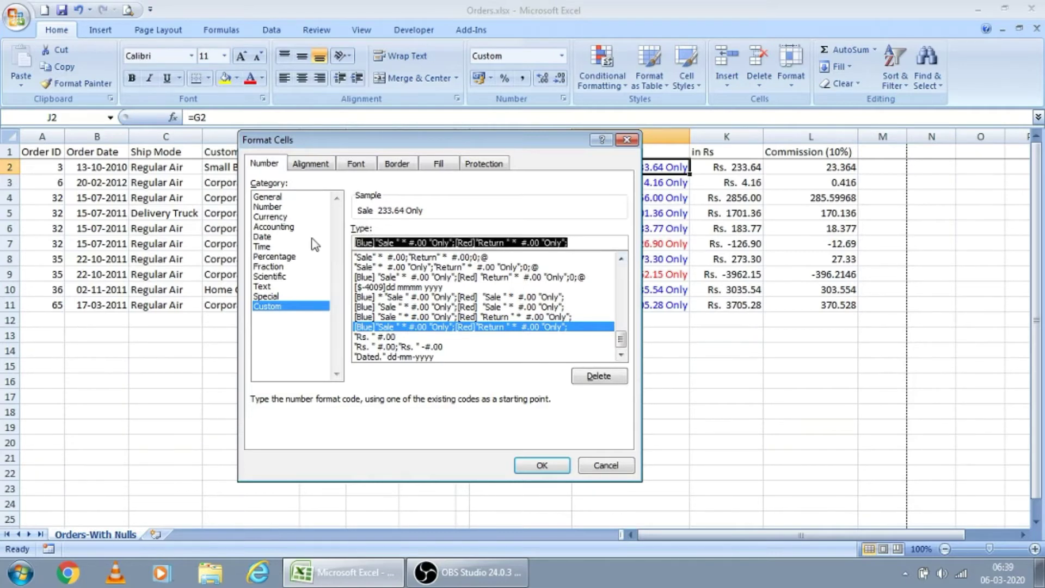
pyautogui.press('Return')
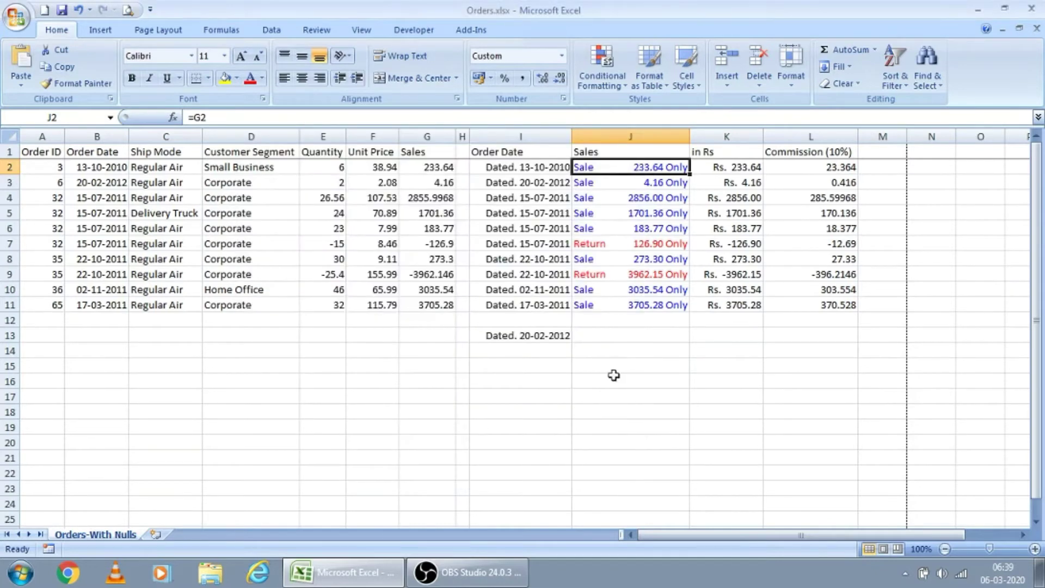
pyautogui.click(610, 350)
pyautogui.hotkey('ctrl', 'v')
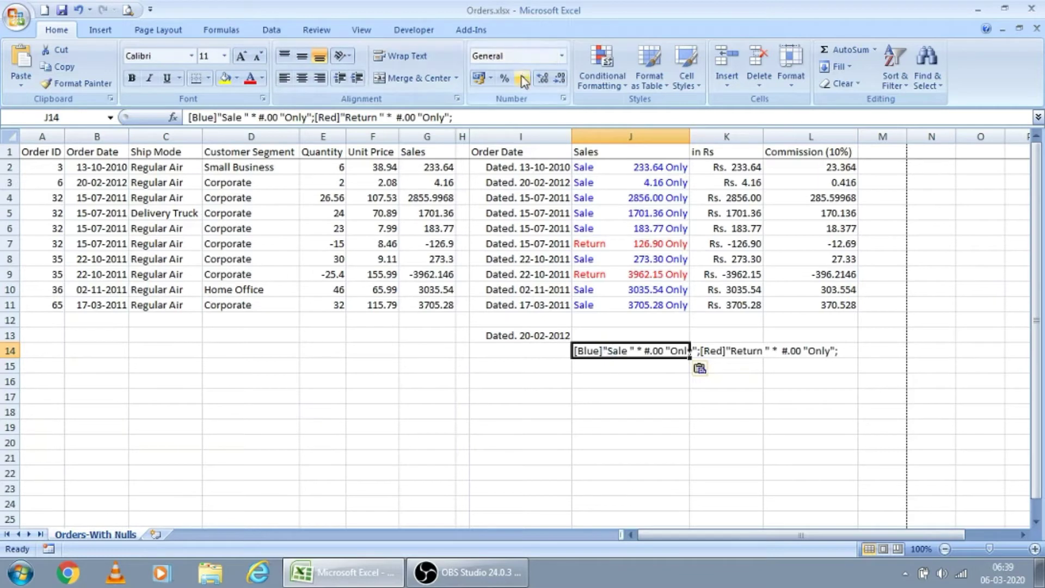
# Step: Enlarge the format code text in J14 to font size 16
pyautogui.click(241, 59)
pyautogui.click(241, 59)
pyautogui.click(240, 59)
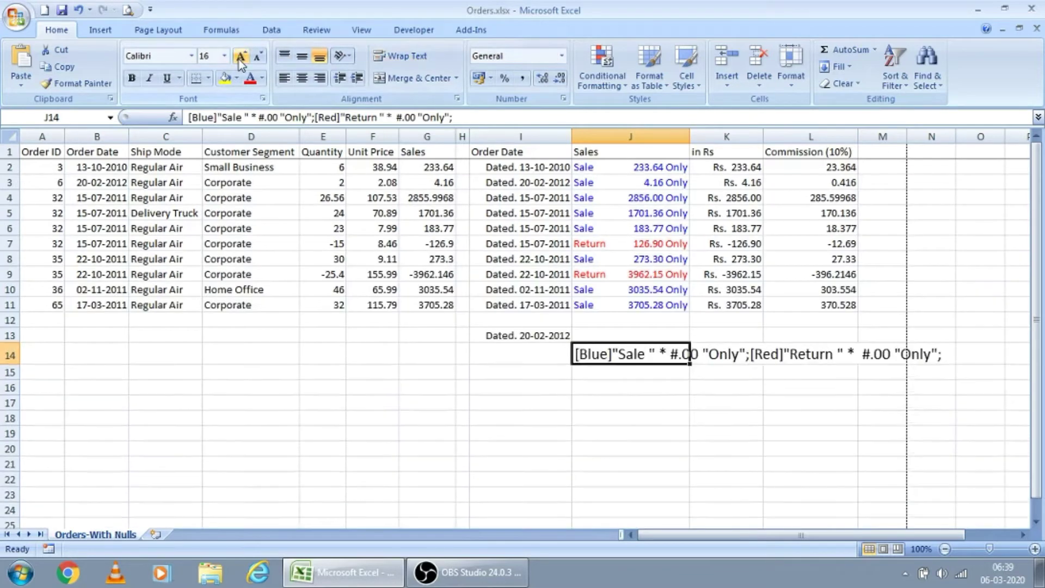
pyautogui.click(605, 420)
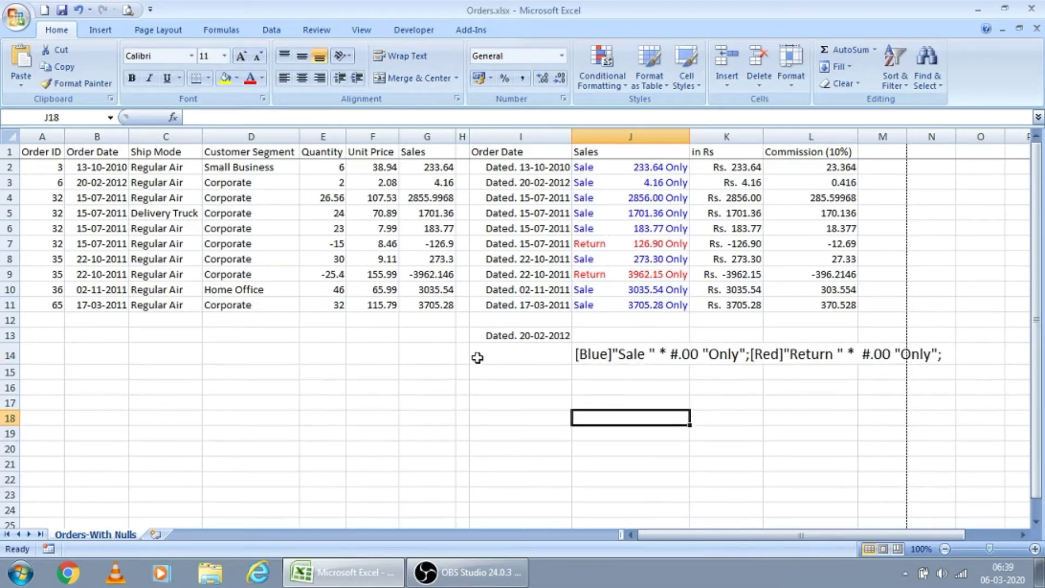
# Step: Enter a formula in G14 that references the first Sales value, =G2
pyautogui.click(426, 355)
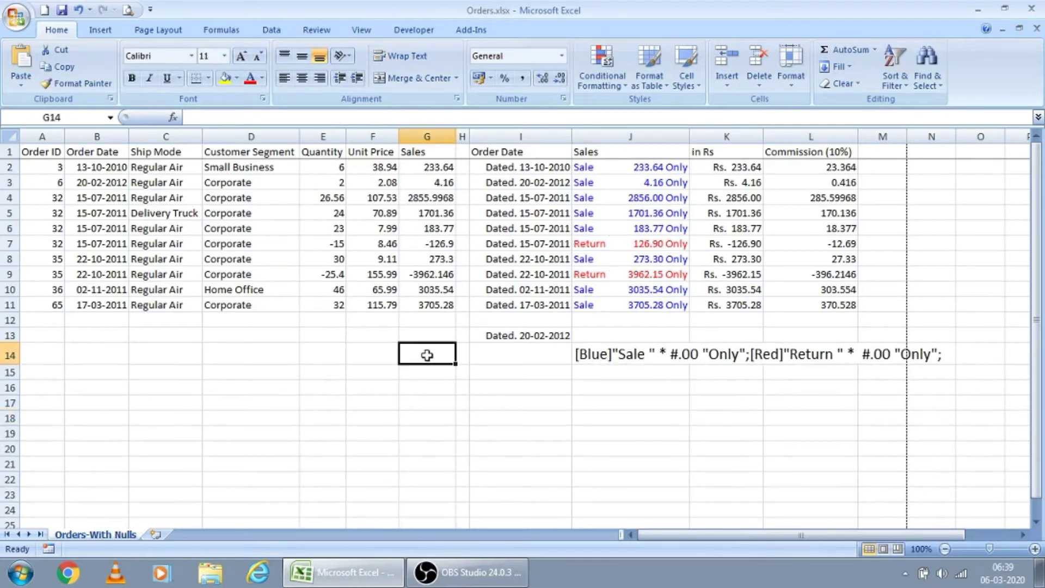
pyautogui.write('=')
pyautogui.press('Up')
pyautogui.press('Up')
pyautogui.press('Up')
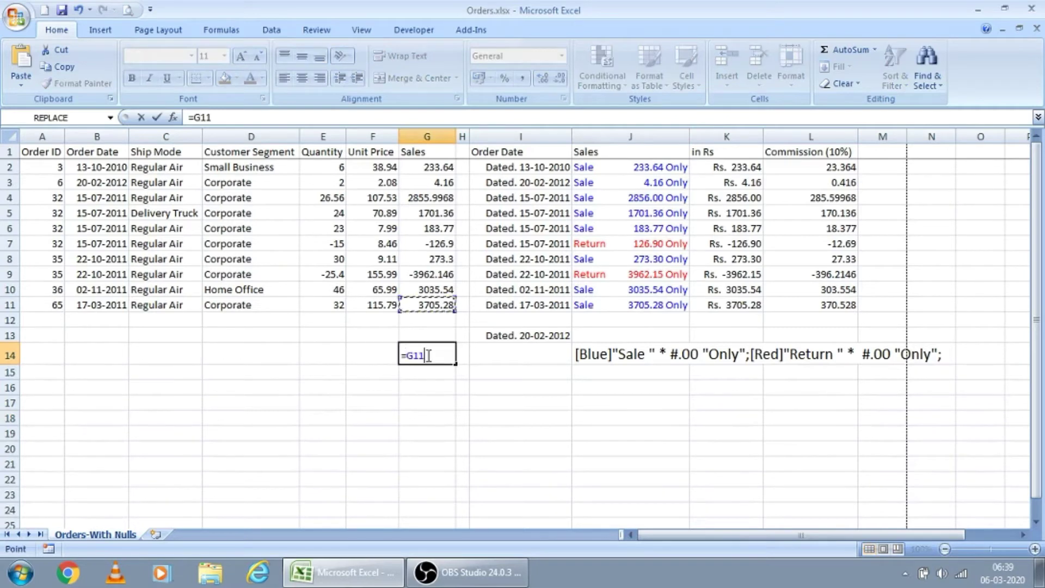
pyautogui.press('Up')
pyautogui.press('Up')
pyautogui.press('Up')
pyautogui.press('Up')
pyautogui.press('Up')
pyautogui.press('Up')
pyautogui.press('Up')
pyautogui.press('Up')
pyautogui.press('Up')
pyautogui.press('Return')
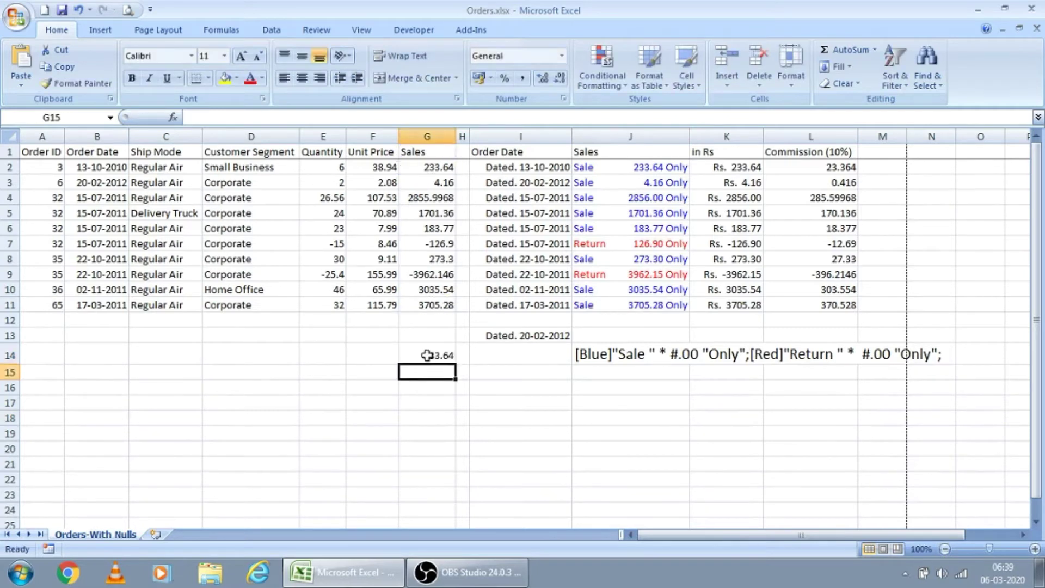
# Step: Fill the G14 formula down through G16
pyautogui.press('Return')
pyautogui.press('Up')
pyautogui.press('Up')
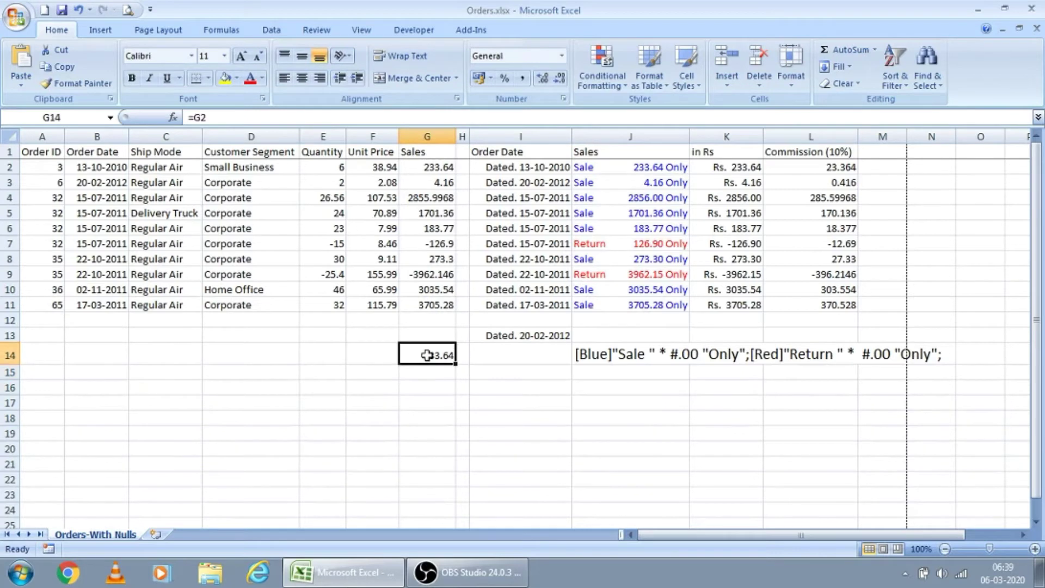
pyautogui.hotkey('shift', 'Down')
pyautogui.hotkey('shift', 'Down')
pyautogui.hotkey('ctrl', 'd')
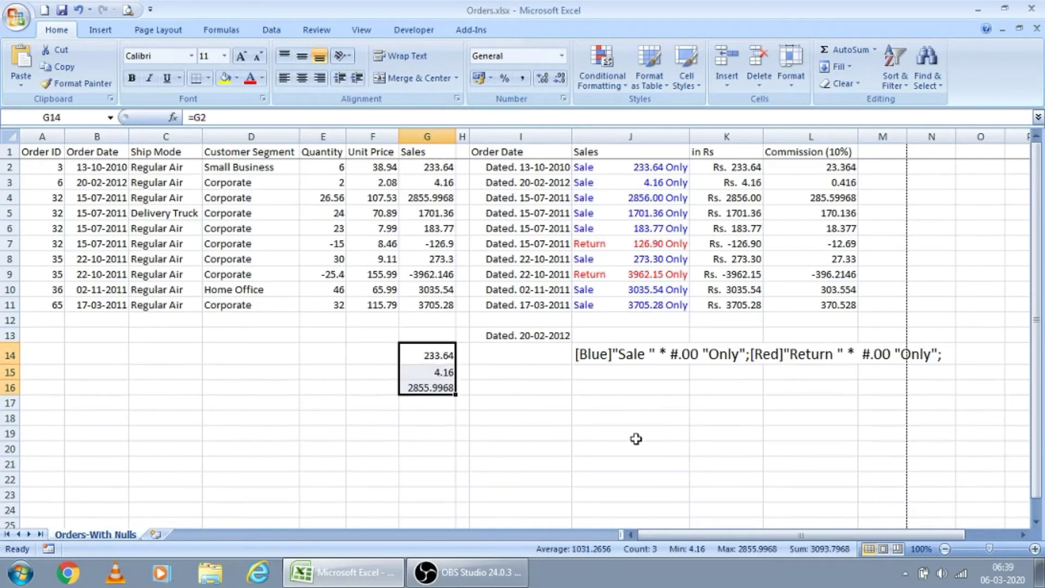
pyautogui.press('Down')
pyautogui.press('Up')
pyautogui.hotkey('shift', 'Down')
pyautogui.hotkey('shift', 'Down')
pyautogui.hotkey('ctrl', '1')
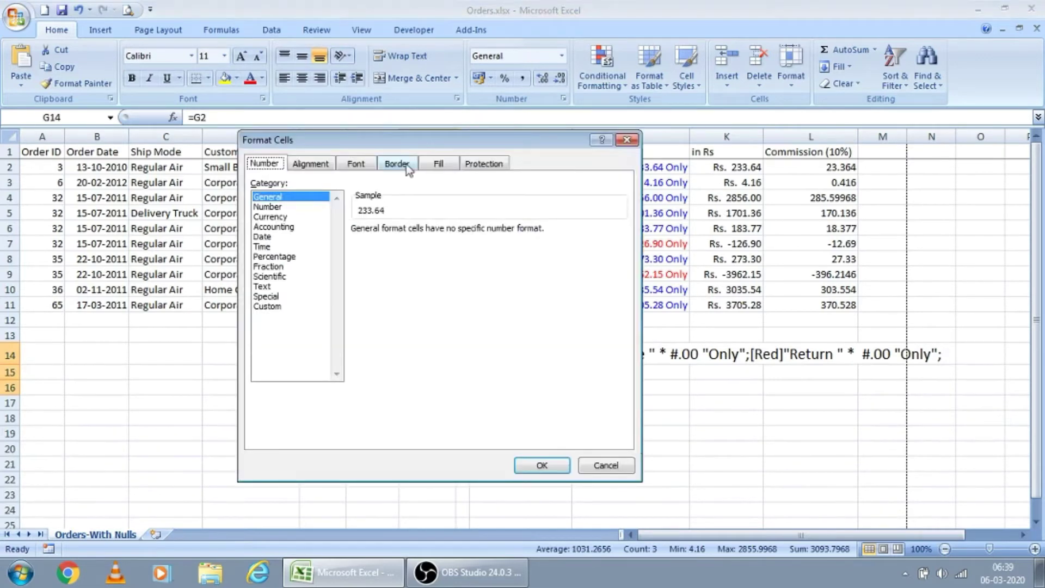
pyautogui.moveTo(416, 141); pyautogui.dragTo(195, 131)
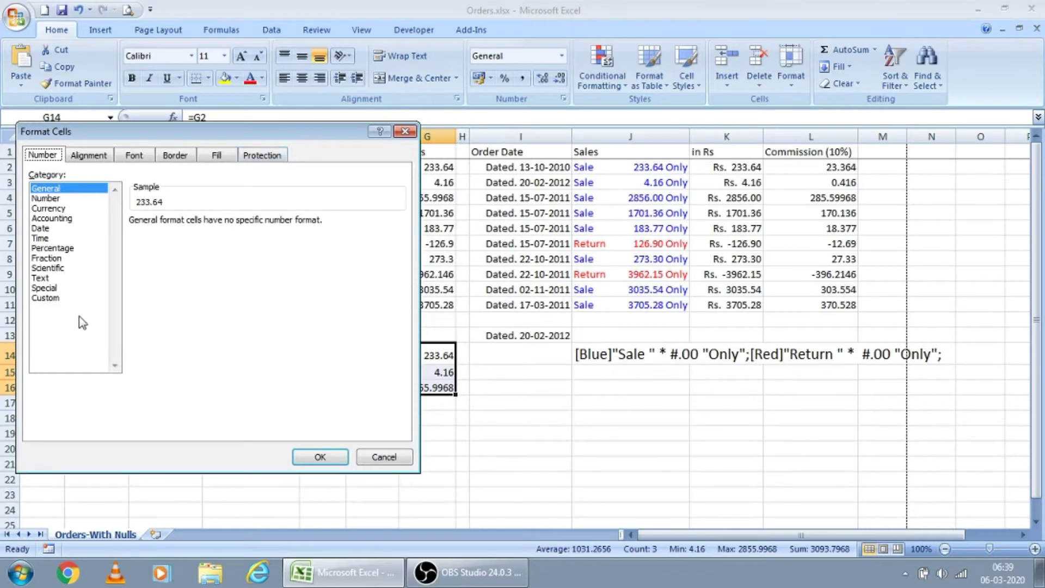
pyautogui.click(58, 298)
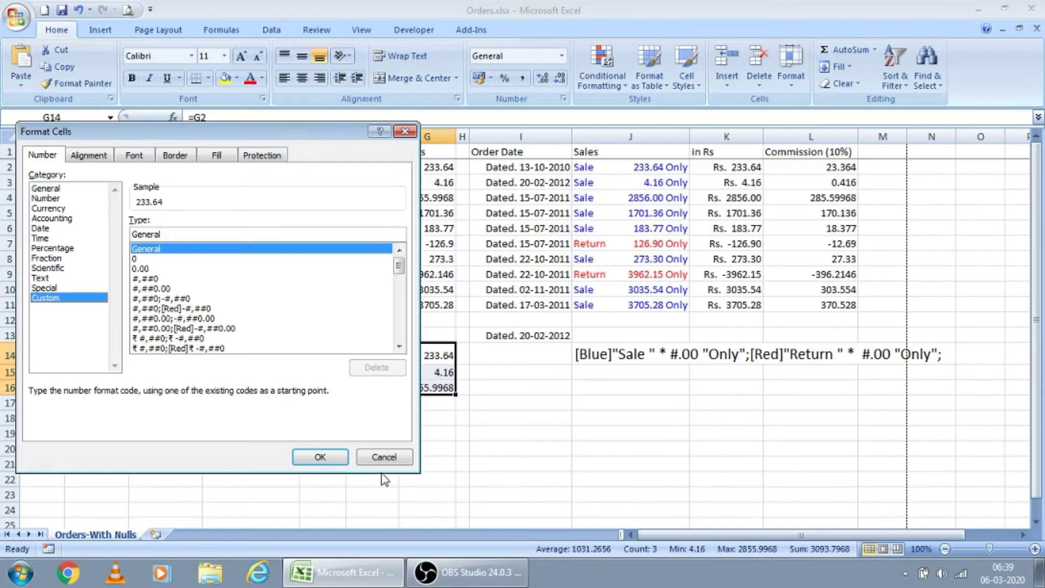
pyautogui.click(392, 459)
# Step: Move the three sales formulas from G14:G16 to J16:J18, below the format code text
pyautogui.hotkey('ctrl', 'c')
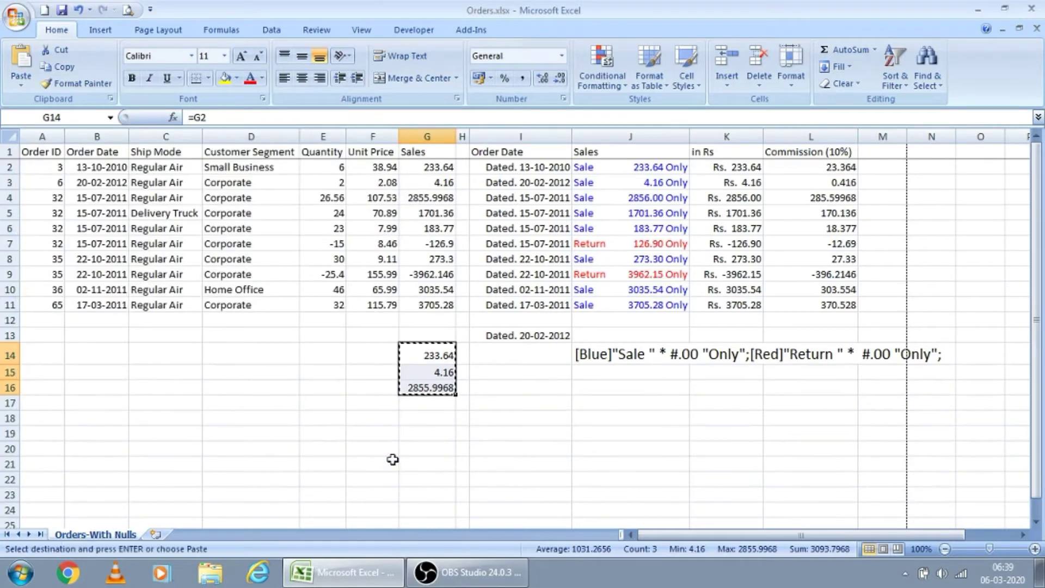
pyautogui.press('Down')
pyautogui.press('Right')
pyautogui.press('Right')
pyautogui.press('Right')
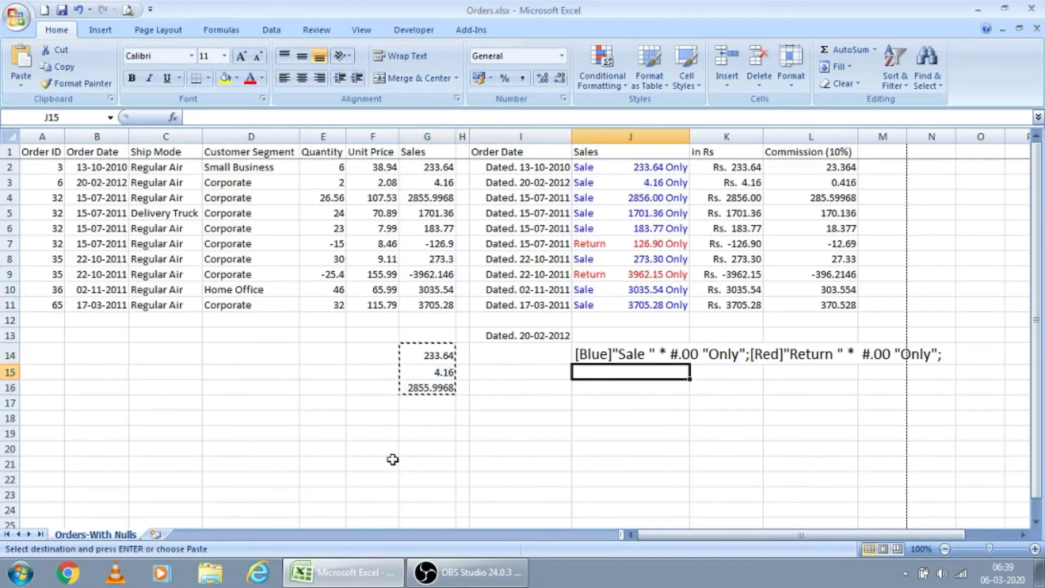
pyautogui.press('Down')
pyautogui.hotkey('shift', 'Down')
pyautogui.hotkey('shift', 'Down')
pyautogui.press('Return')
# Step: Open the custom number format settings for J16:J18 and clear the General format code
pyautogui.press('Down')
pyautogui.press('Up')
pyautogui.hotkey('shift', 'Down')
pyautogui.hotkey('shift', 'Down')
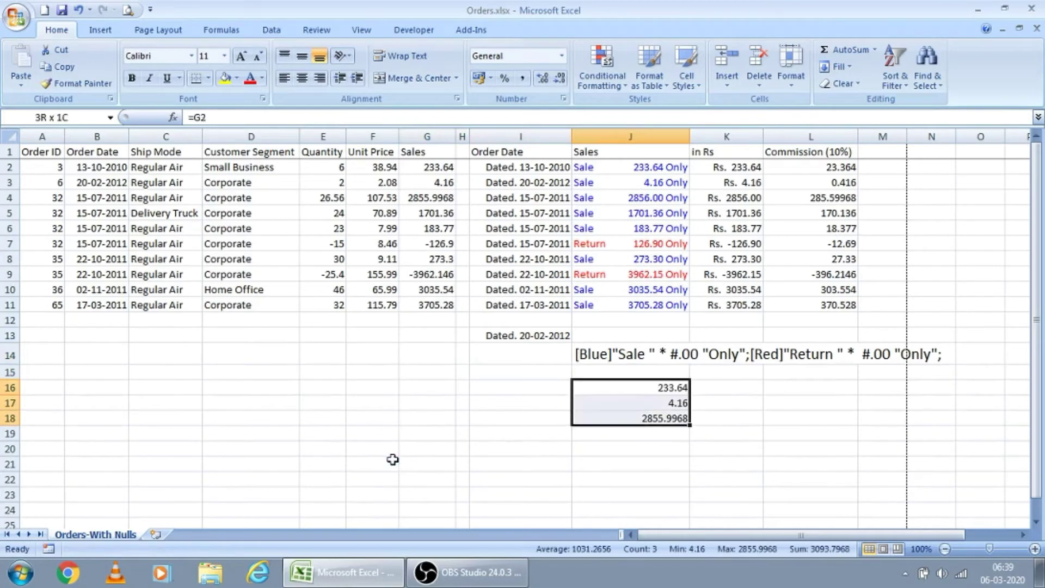
pyautogui.hotkey('ctrl', '1')
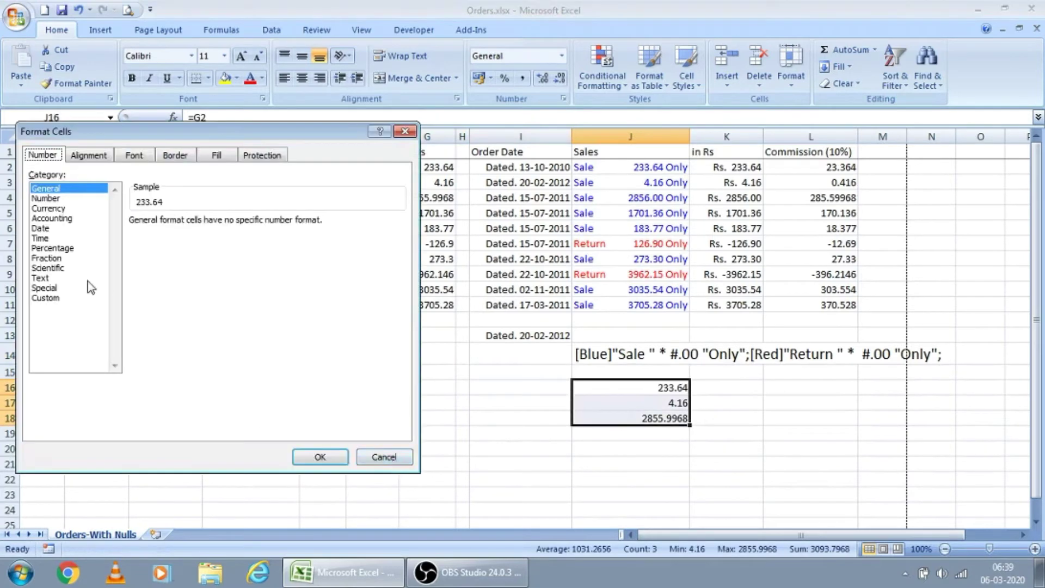
pyautogui.click(49, 300)
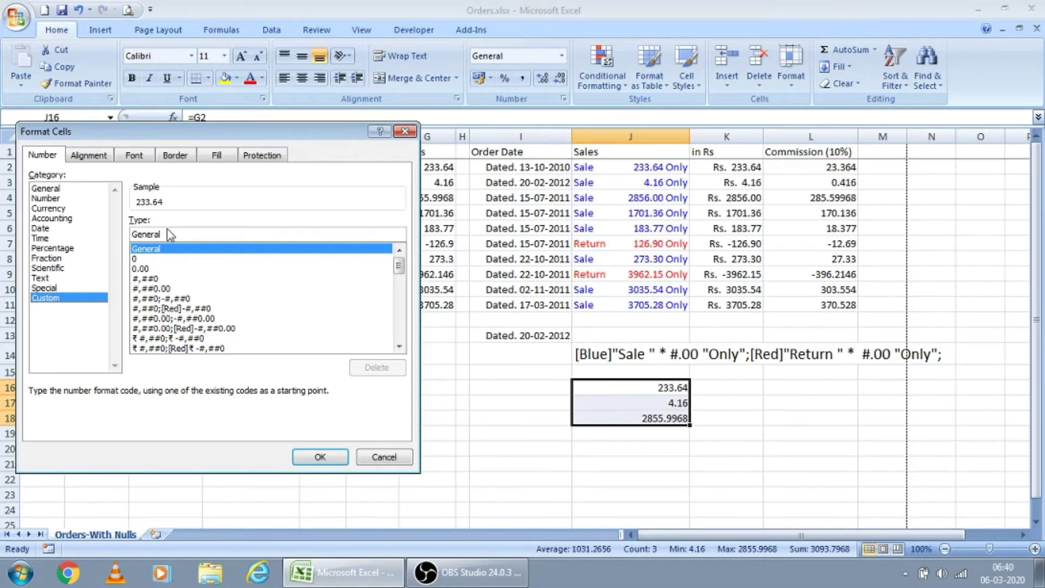
pyautogui.moveTo(162, 234); pyautogui.dragTo(3, 244)
pyautogui.press('BackSpace')
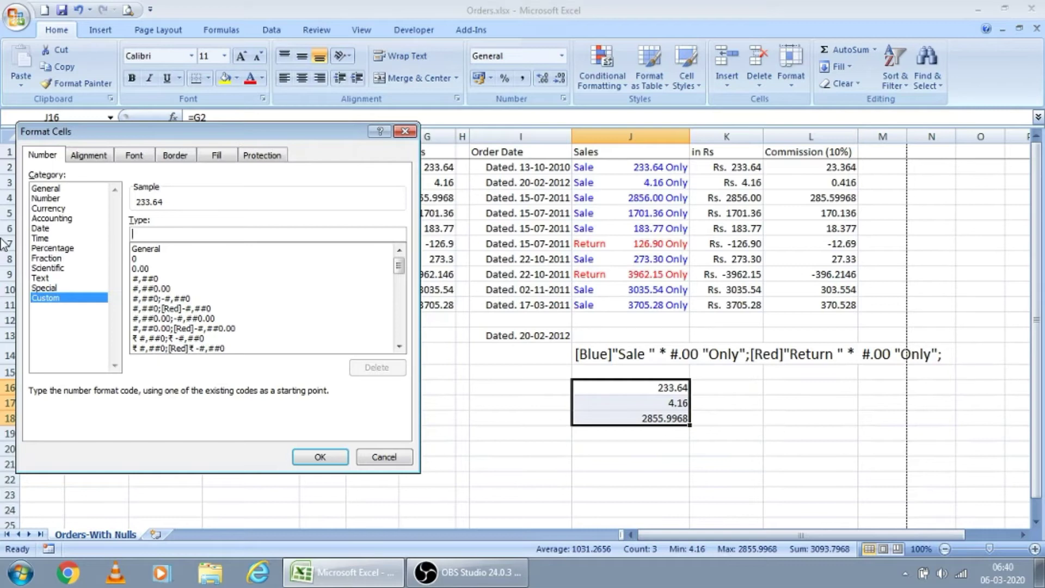
# Step: Set the custom format code for J16:J18 to #.00, trying out ### and 0000 as decimal placeholders along the way
pyautogui.write(';')
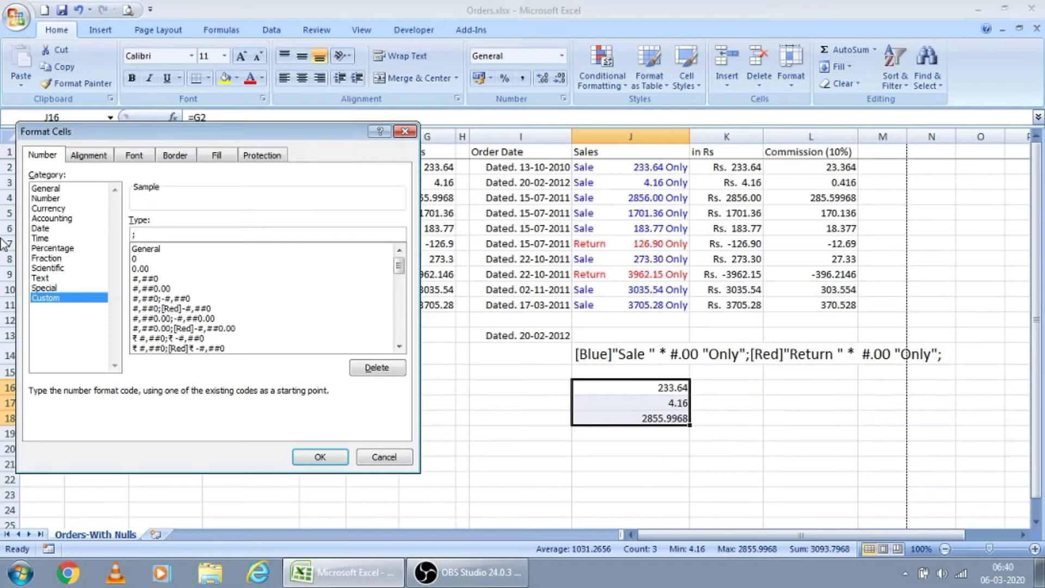
pyautogui.press('BackSpace')
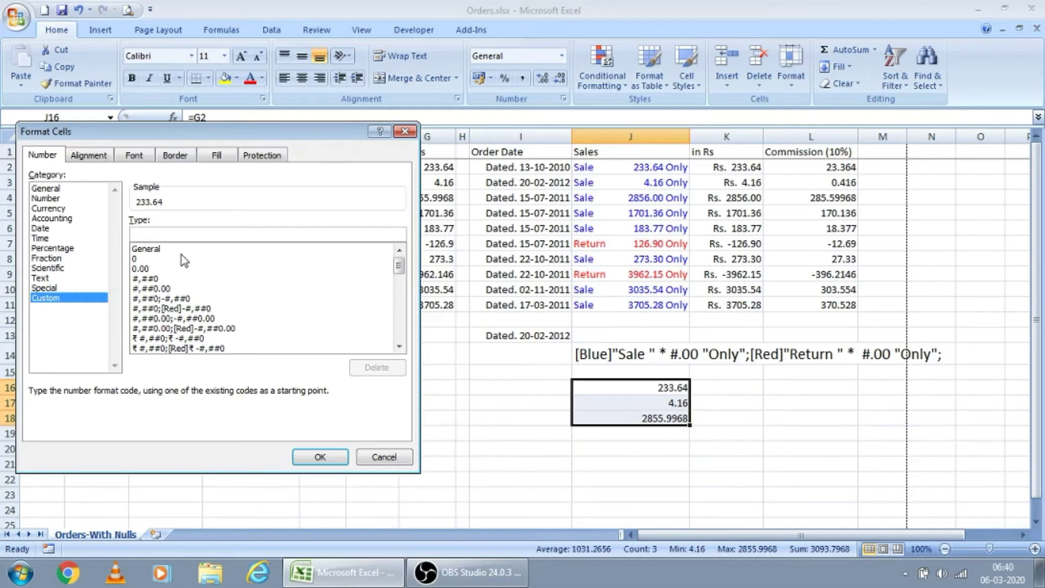
pyautogui.write('#')
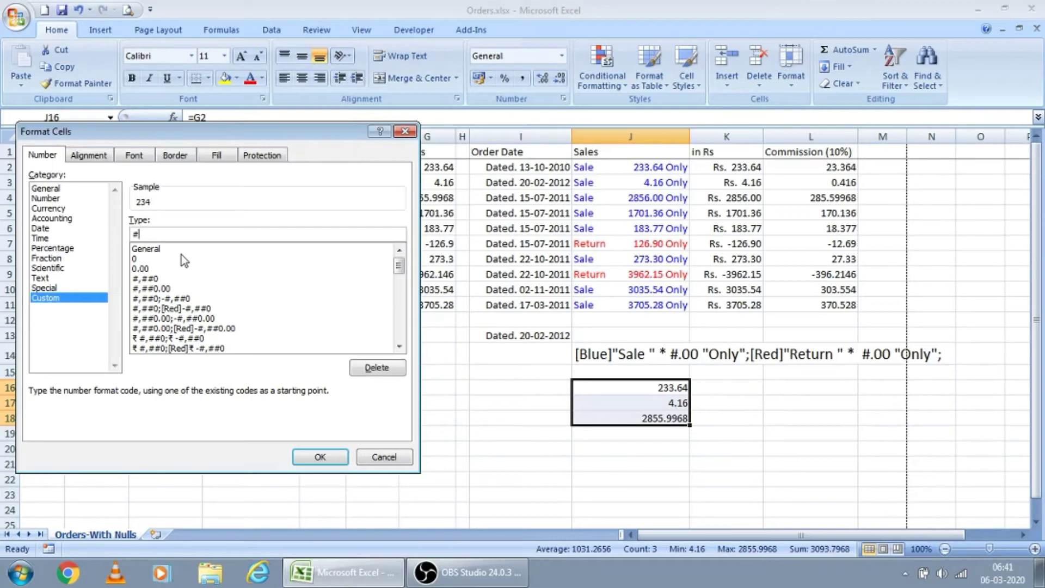
pyautogui.write('.00')
pyautogui.press('BackSpace')
pyautogui.press('BackSpace')
pyautogui.write('###')
pyautogui.press('BackSpace')
pyautogui.press('BackSpace')
pyautogui.press('BackSpace')
pyautogui.write('0000')
pyautogui.press('BackSpace')
pyautogui.press('BackSpace')
pyautogui.press('BackSpace')
pyautogui.press('BackSpace')
pyautogui.write('00')
# Step: Put the text "Sale" in front of #.00 in the format code and apply it to J16:J18
pyautogui.press('Left')
pyautogui.press('Left')
pyautogui.write('"Sale"')
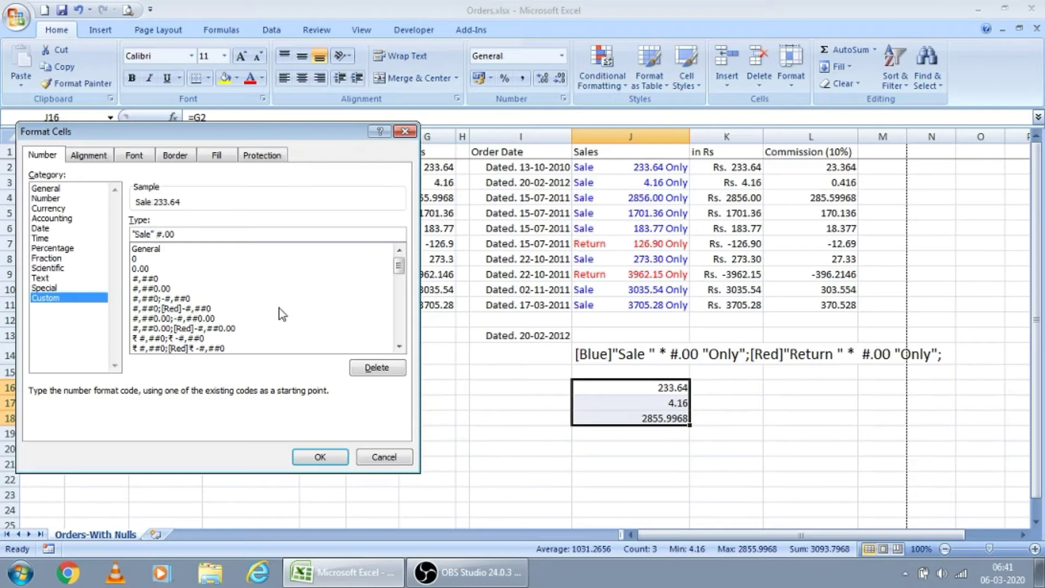
pyautogui.press('Return')
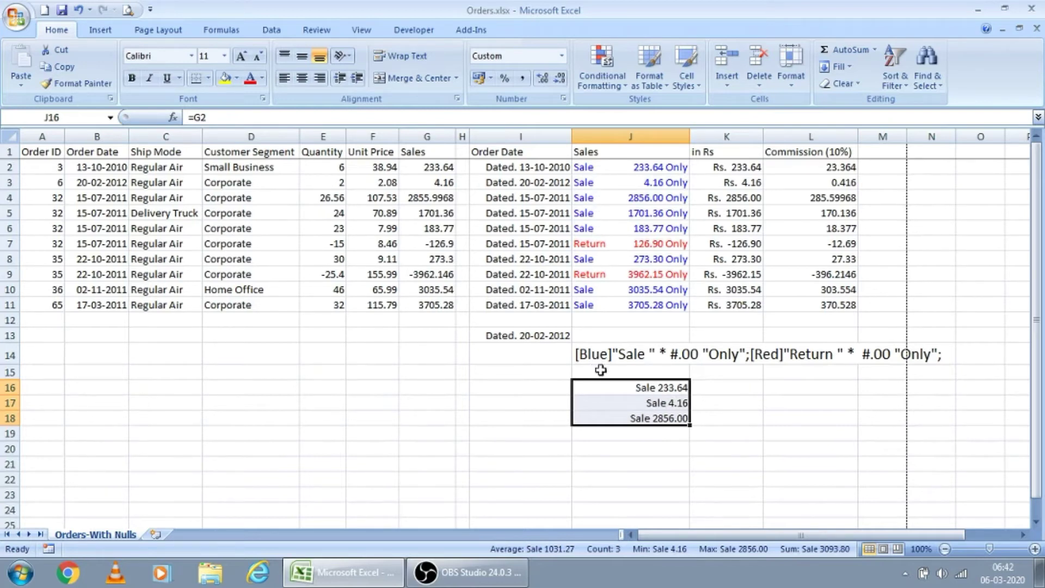
# Step: Change the custom format of J16:J18 to "Sale" * #.00 so spaces fill the gap between text and number
pyautogui.hotkey('ctrl', '1')
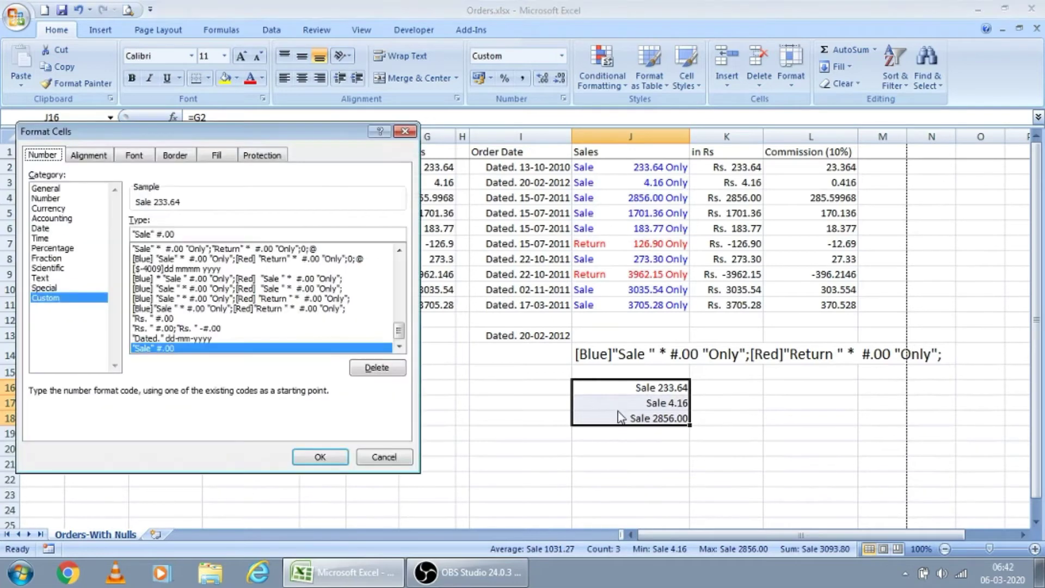
pyautogui.click(158, 234)
pyautogui.write('*')
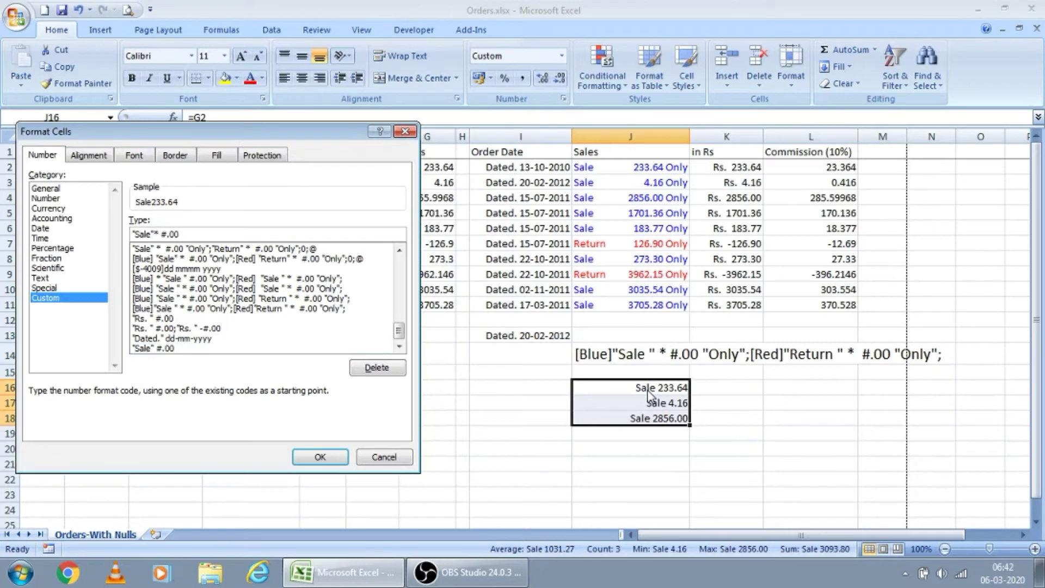
pyautogui.press('Left')
pyautogui.press('Right')
pyautogui.click(329, 459)
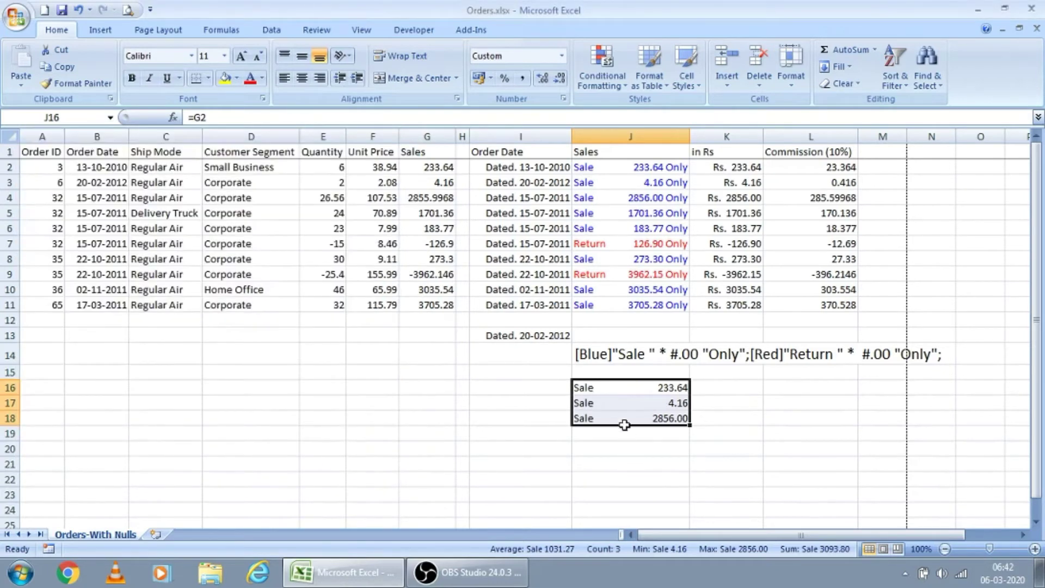
# Step: Autofit column J to its longest content, and narrow it back to just fit the sales values
pyautogui.click(624, 401)
pyautogui.click(633, 389)
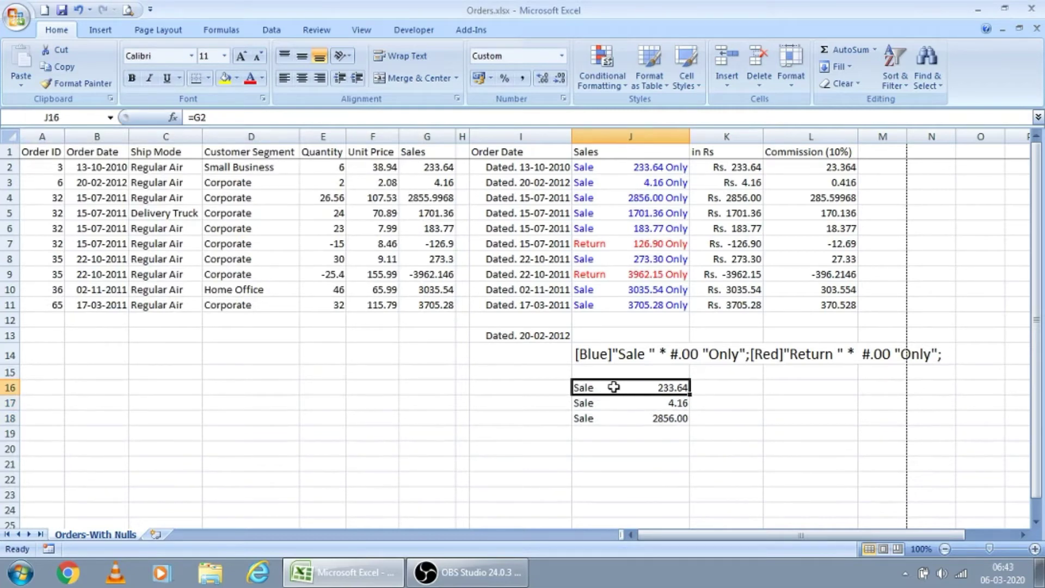
pyautogui.doubleClick(692, 136)
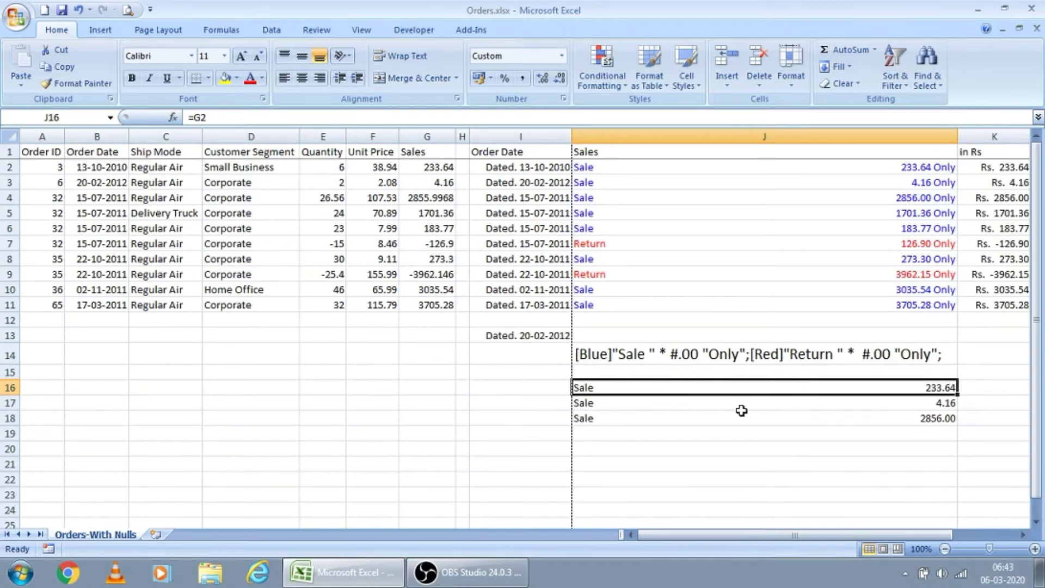
pyautogui.moveTo(957, 136); pyautogui.dragTo(677, 136)
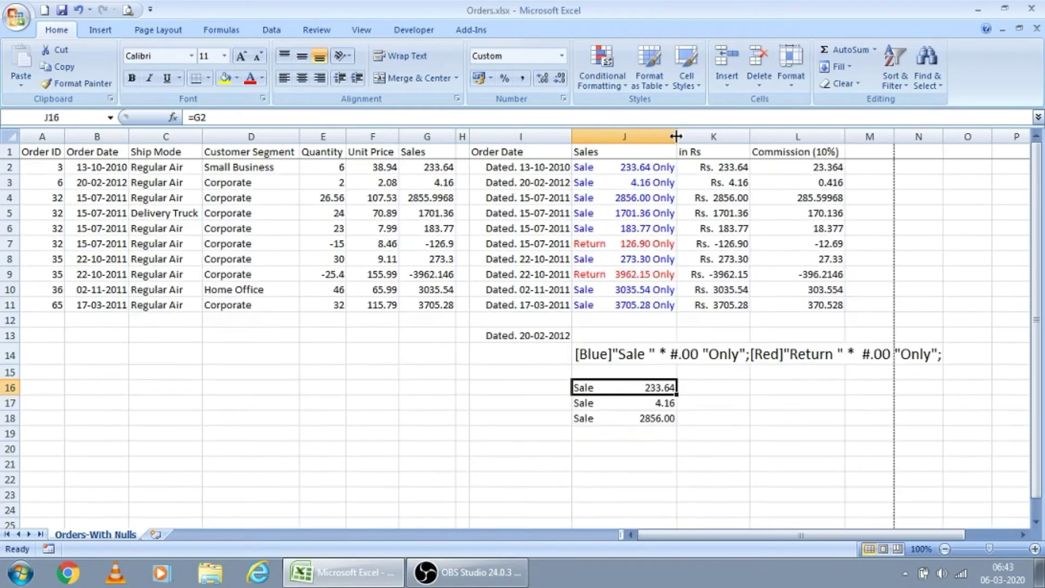
# Step: Append the text "Only" after #.00 in the custom format of J16:J18
pyautogui.hotkey('shift', 'Down')
pyautogui.hotkey('shift', 'Down')
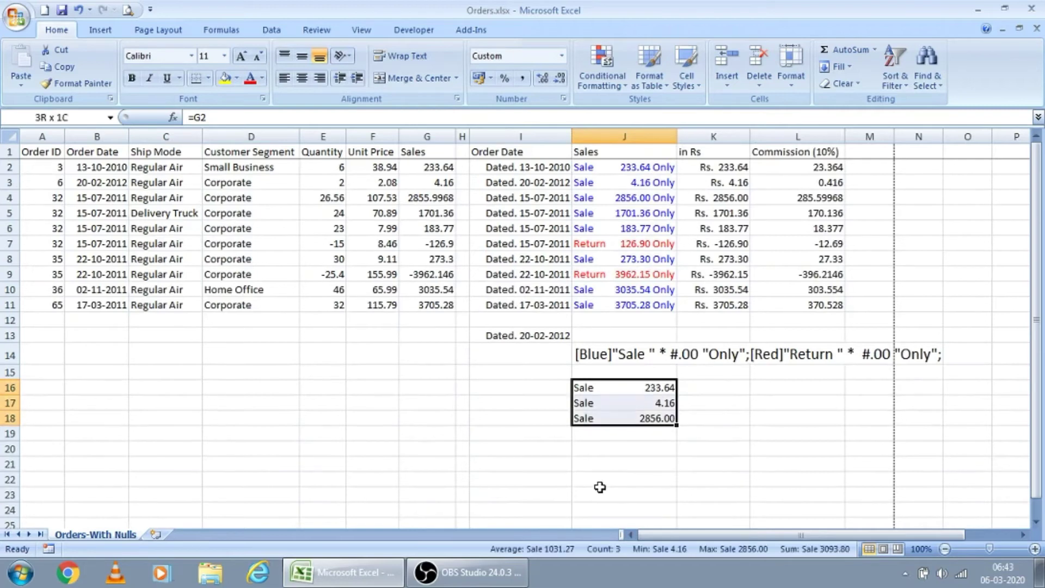
pyautogui.hotkey('ctrl', '1')
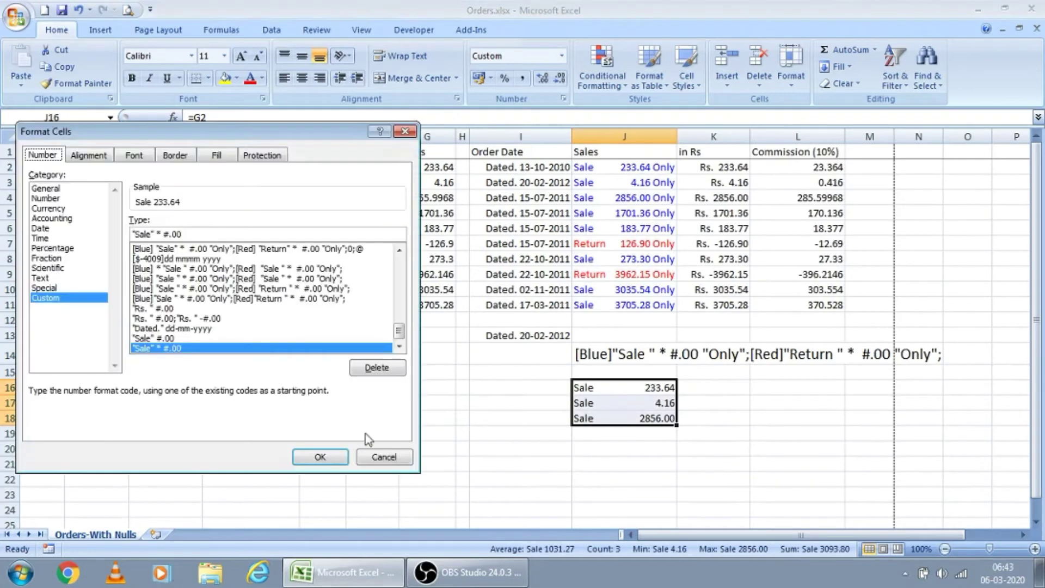
pyautogui.click(204, 233)
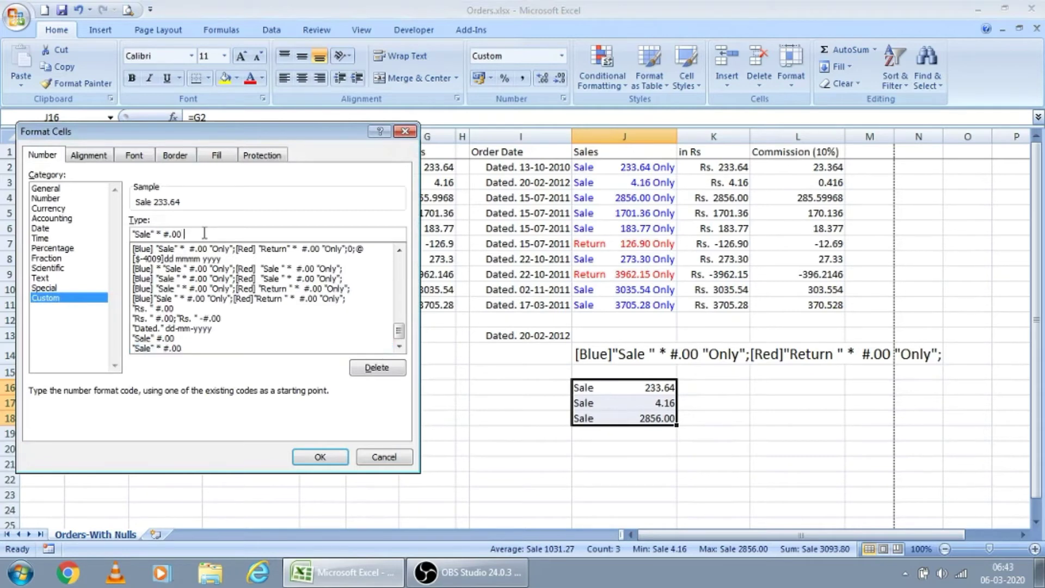
pyautogui.write('"Only"')
pyautogui.click(332, 458)
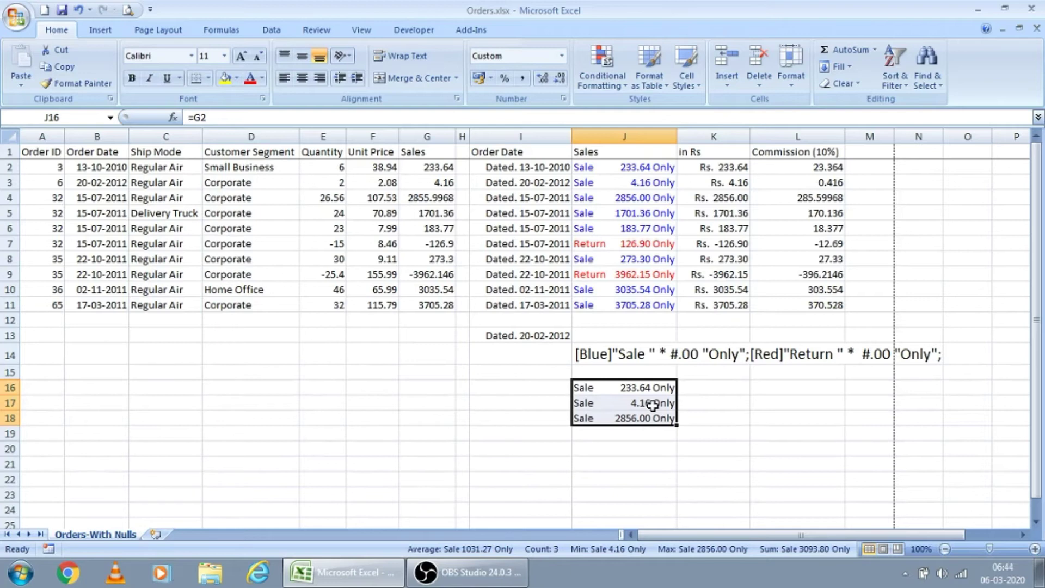
# Step: Enter the concatenation formula ="Sale "&G2& " Only" in K16 for comparison, and select J16 beside it
pyautogui.click(714, 388)
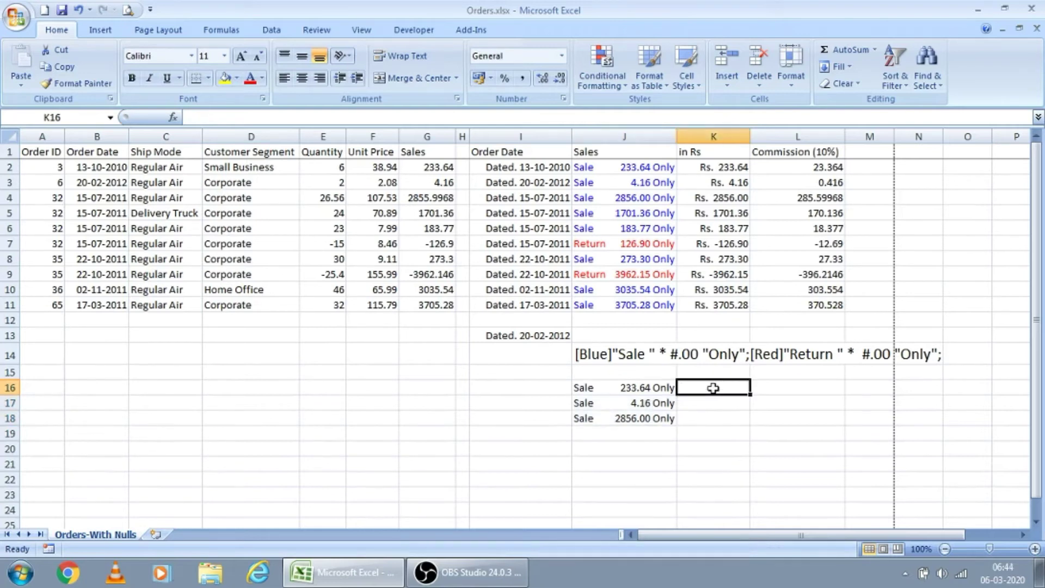
pyautogui.write('=')
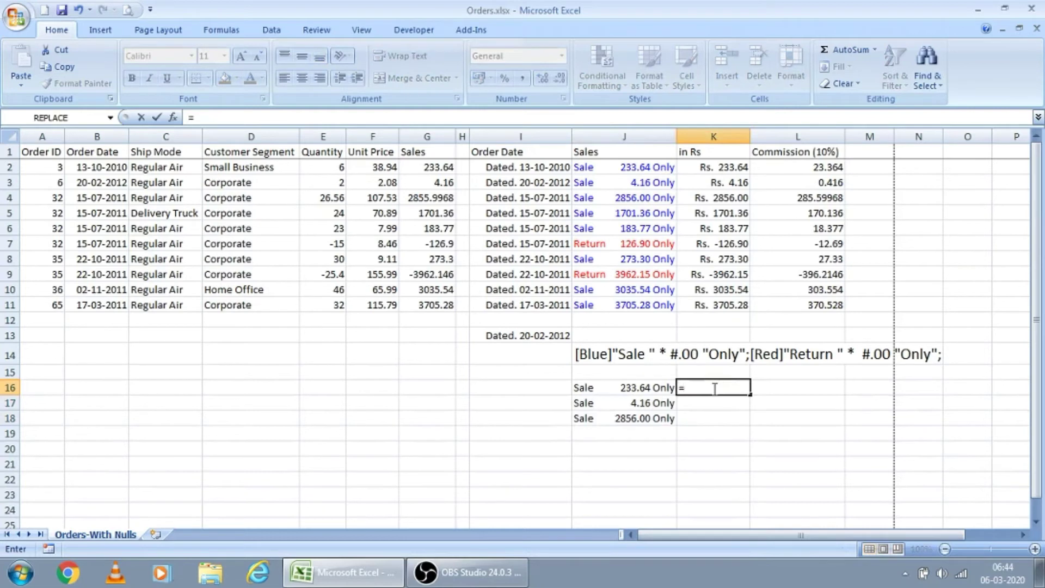
pyautogui.write('"Sale')
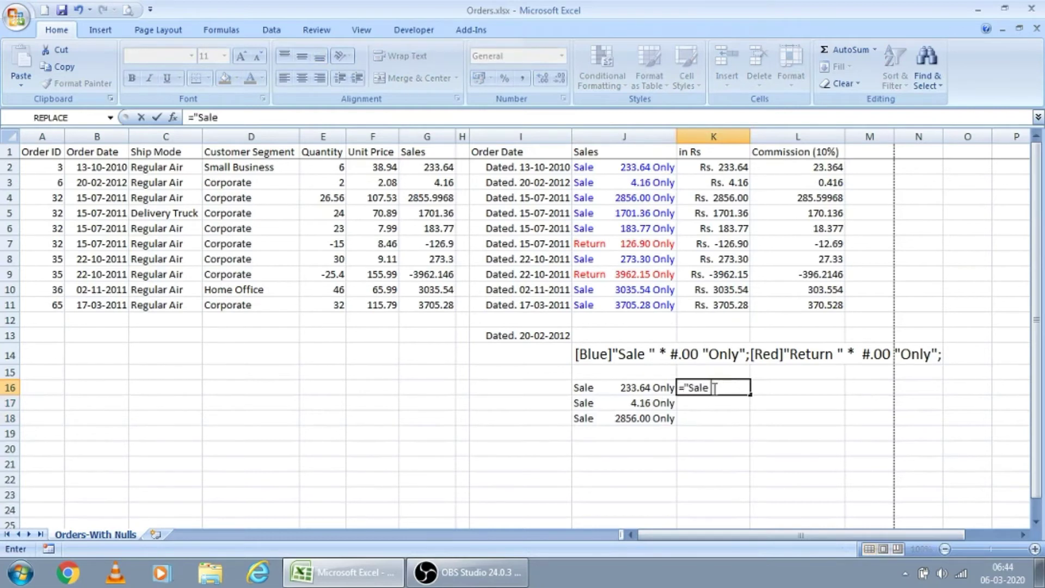
pyautogui.write(' "&')
pyautogui.click(439, 172)
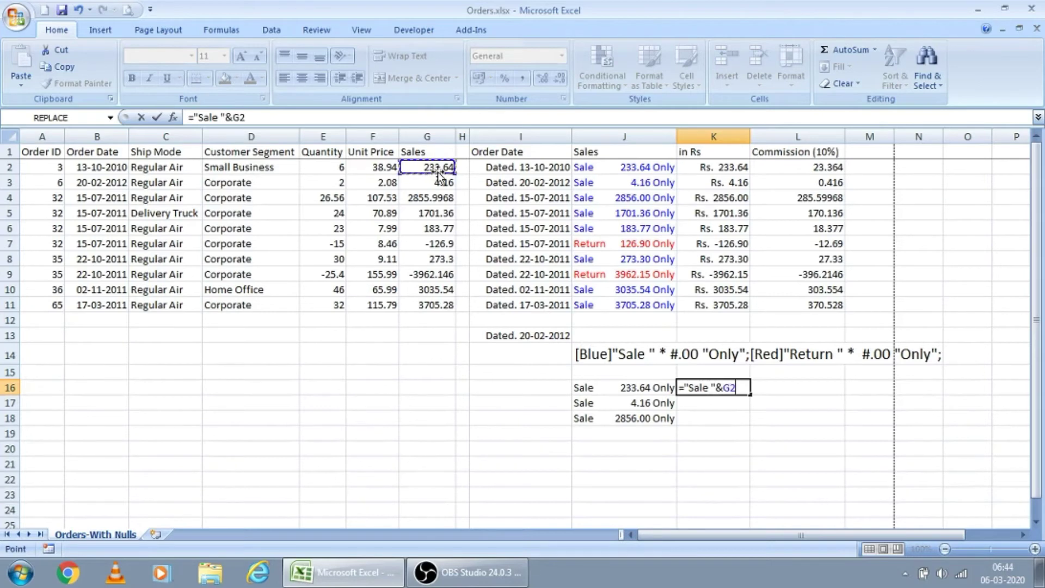
pyautogui.write('&')
pyautogui.write(' Ön')
pyautogui.press('BackSpace')
pyautogui.press('BackSpace')
pyautogui.press('BackSpace')
pyautogui.write('" Only')
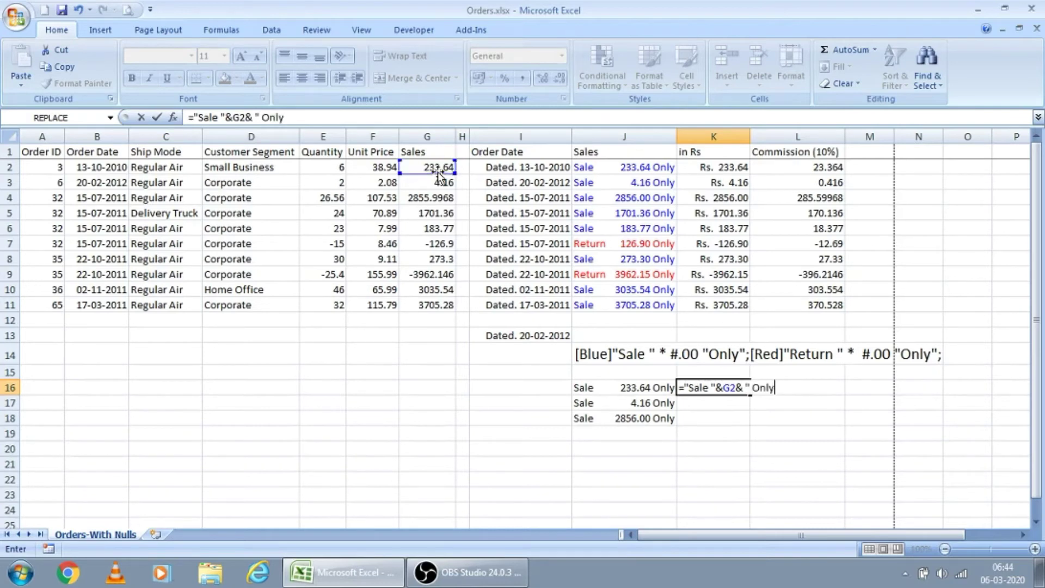
pyautogui.write('"')
pyautogui.press('Return')
pyautogui.press('Left')
pyautogui.press('Up')
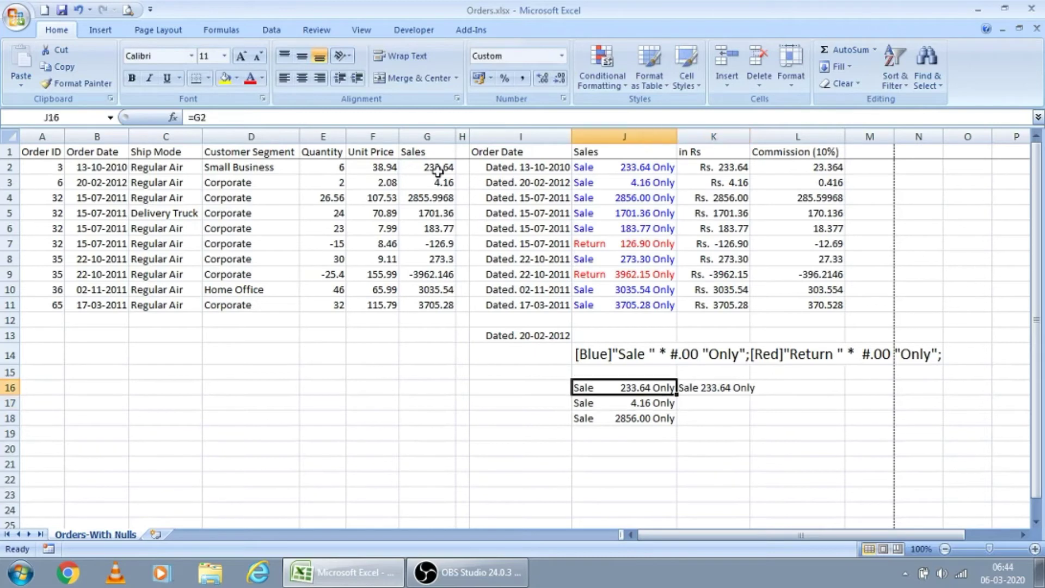
pyautogui.press('Right')
pyautogui.press('Right')
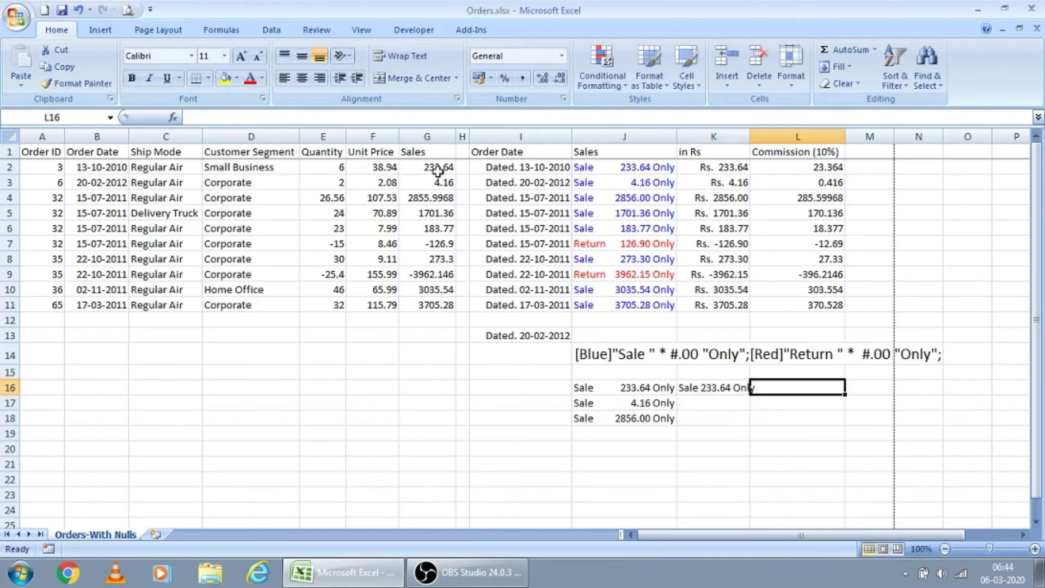
pyautogui.press('Left')
pyautogui.press('Left')
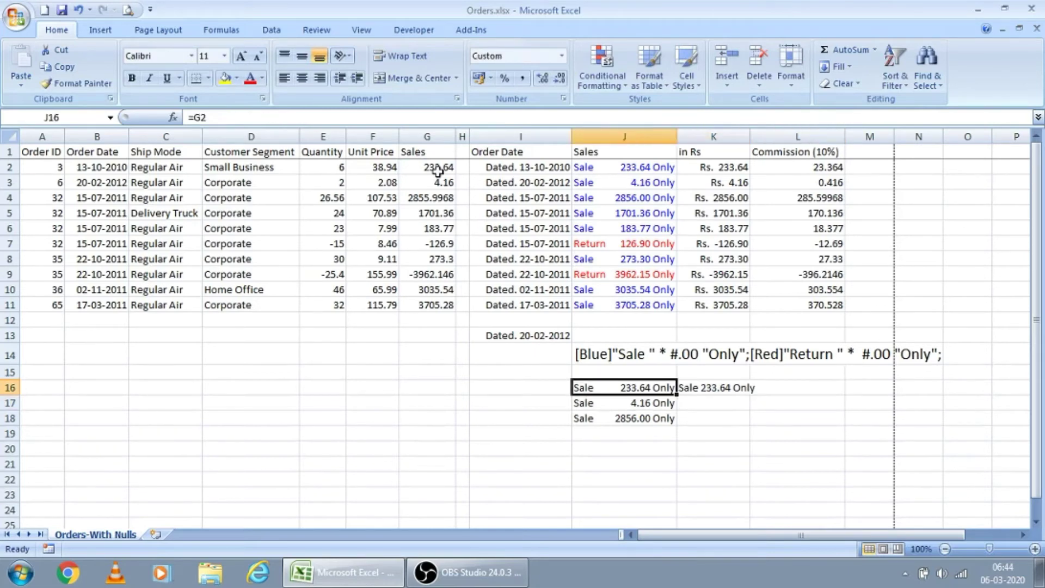
pyautogui.press('Right')
pyautogui.press('Right')
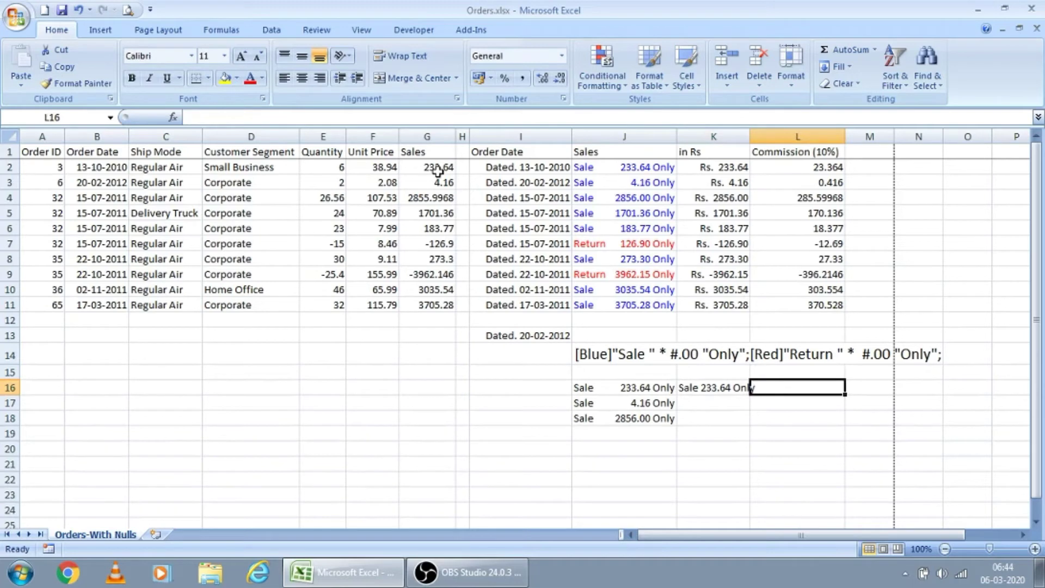
# Step: Enter the formula =J16*0.1 in I16 to calculate 10% of the custom-formatted sales value
pyautogui.press('Left')
pyautogui.press('Left')
pyautogui.press('Left')
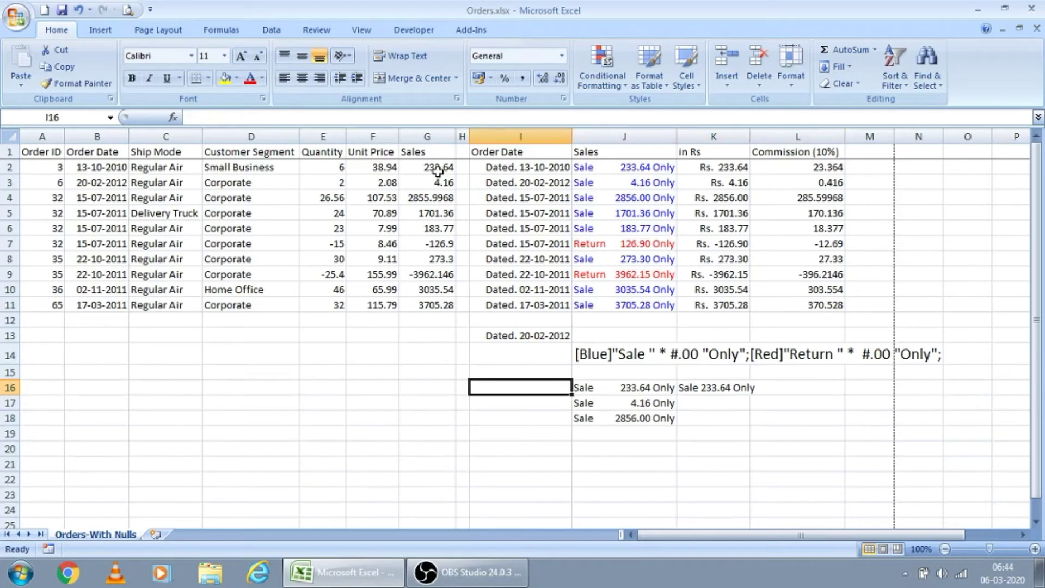
pyautogui.write('=')
pyautogui.press('Right')
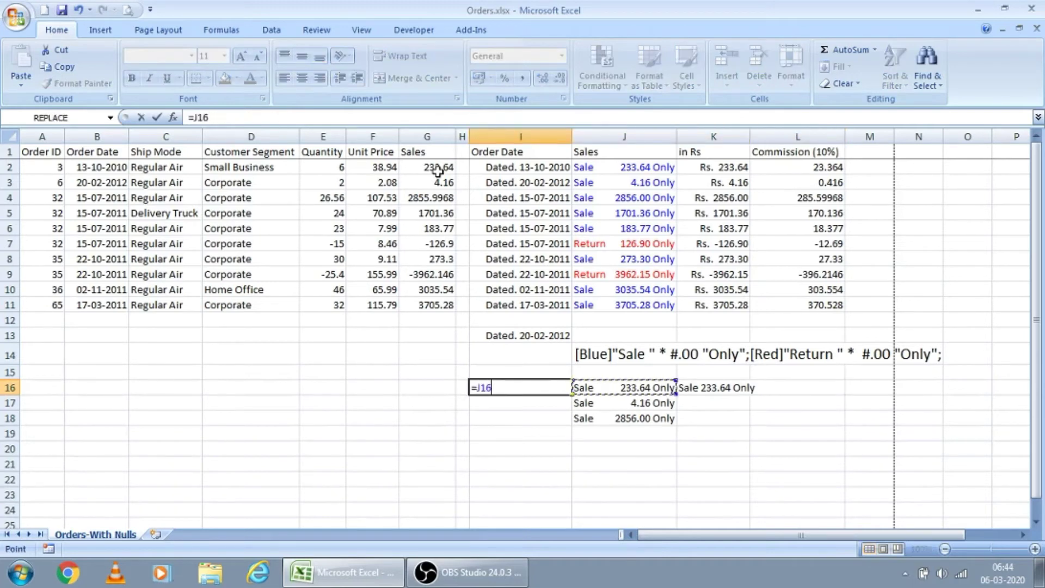
pyautogui.write('*.1')
pyautogui.press('Return')
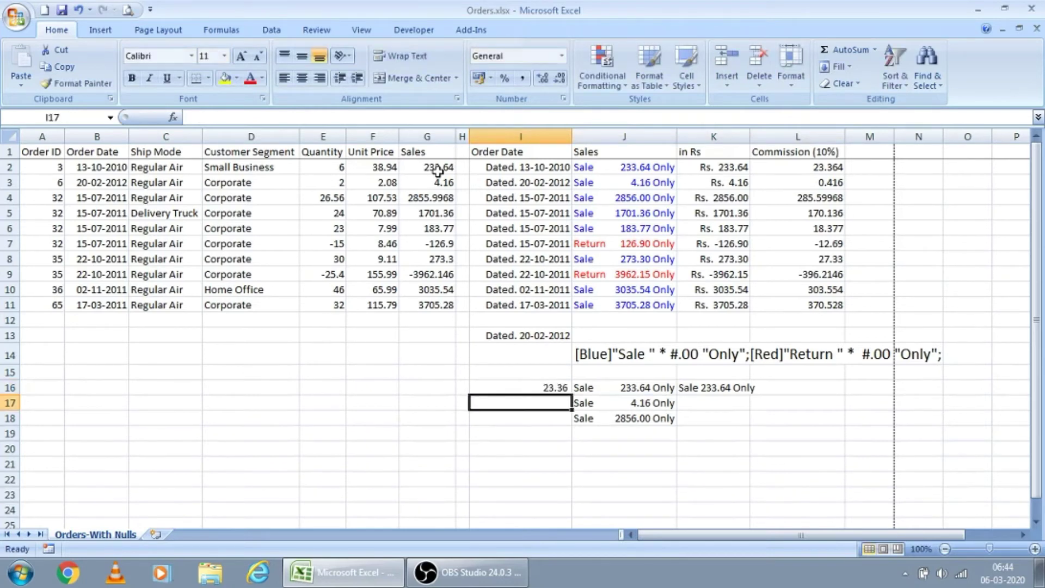
pyautogui.press('Up')
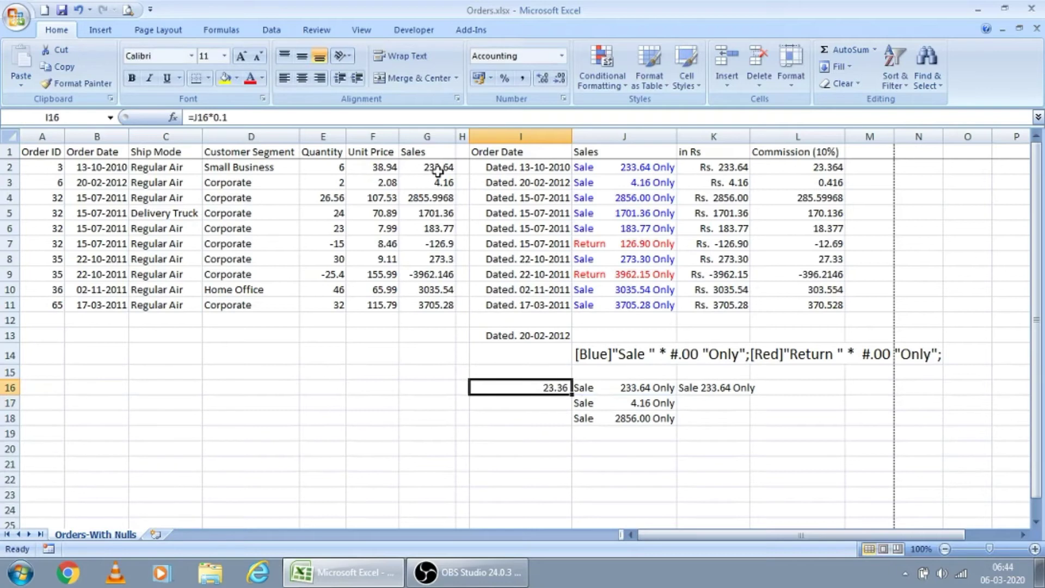
pyautogui.press('Right')
pyautogui.press('Left')
pyautogui.press('Right')
pyautogui.press('Down')
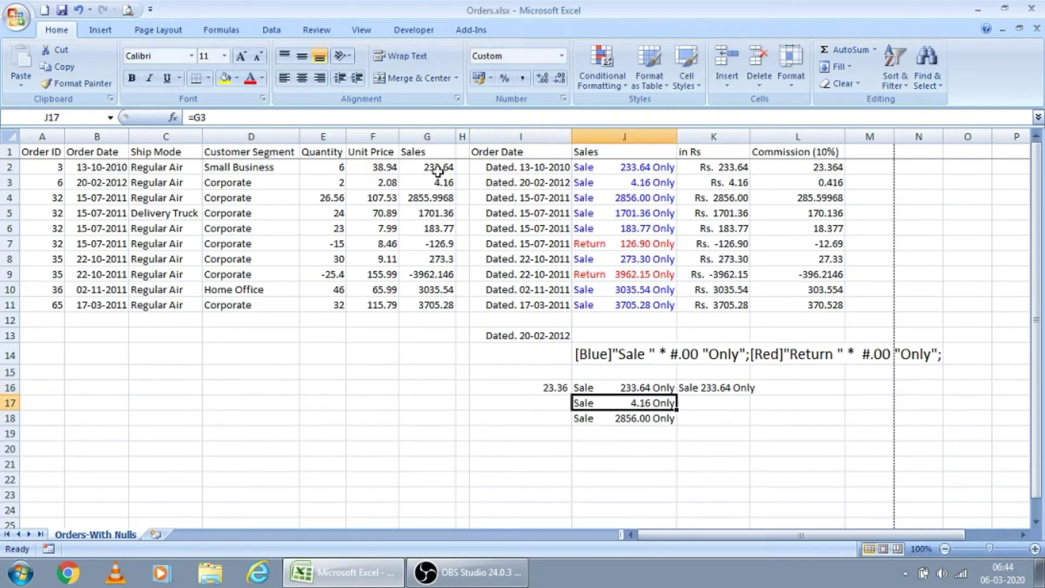
pyautogui.press('Left')
pyautogui.press('Up')
# Step: Enter =K16*.1 in L16 to test the same calculation on the concatenated text, and select K16 to show its formula
pyautogui.press('Right')
pyautogui.press('Right')
pyautogui.press('Right')
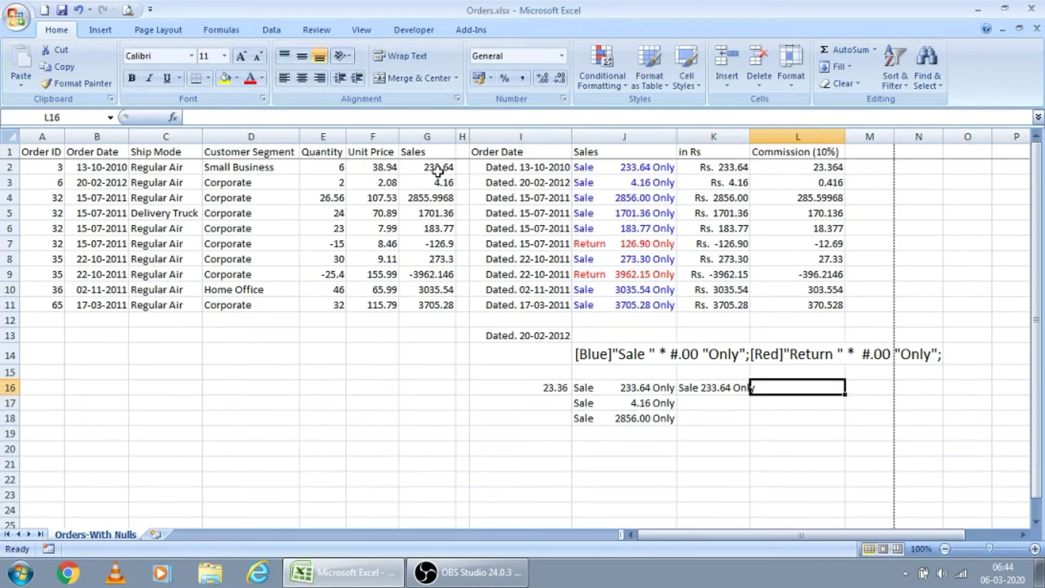
pyautogui.write('=')
pyautogui.press('Left')
pyautogui.write('*')
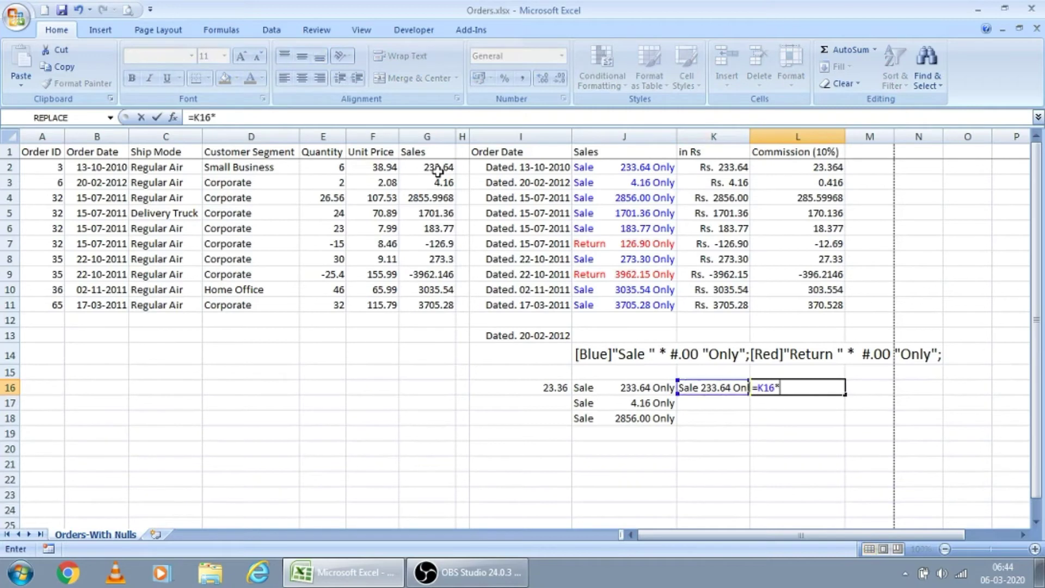
pyautogui.press('Left')
pyautogui.write('*')
pyautogui.press('BackSpace')
pyautogui.press('BackSpace')
pyautogui.press('BackSpace')
pyautogui.press('BackSpace')
pyautogui.write('.1')
pyautogui.press('Return')
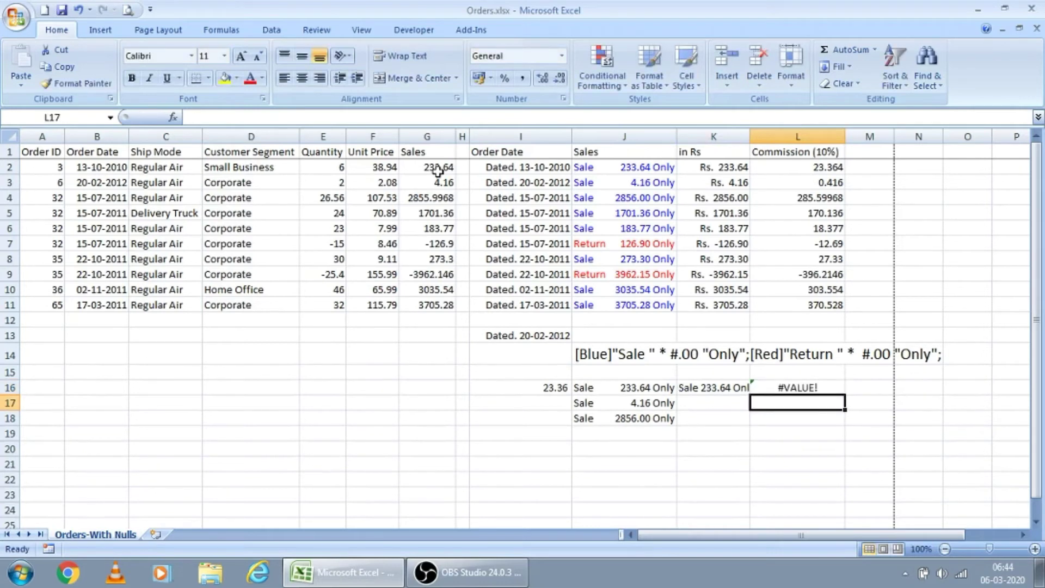
pyautogui.press('Up')
pyautogui.press('Left')
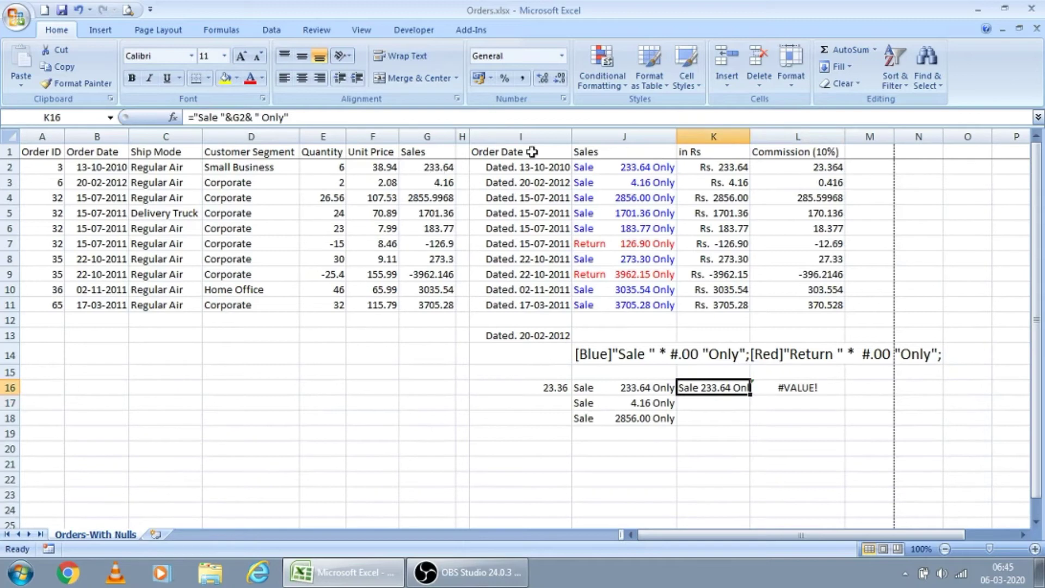
# Step: Compare the original sales values in G2:G11 with the custom-formatted columns I and J beside them
pyautogui.click(629, 192)
pyautogui.press('Up')
pyautogui.press('Up')
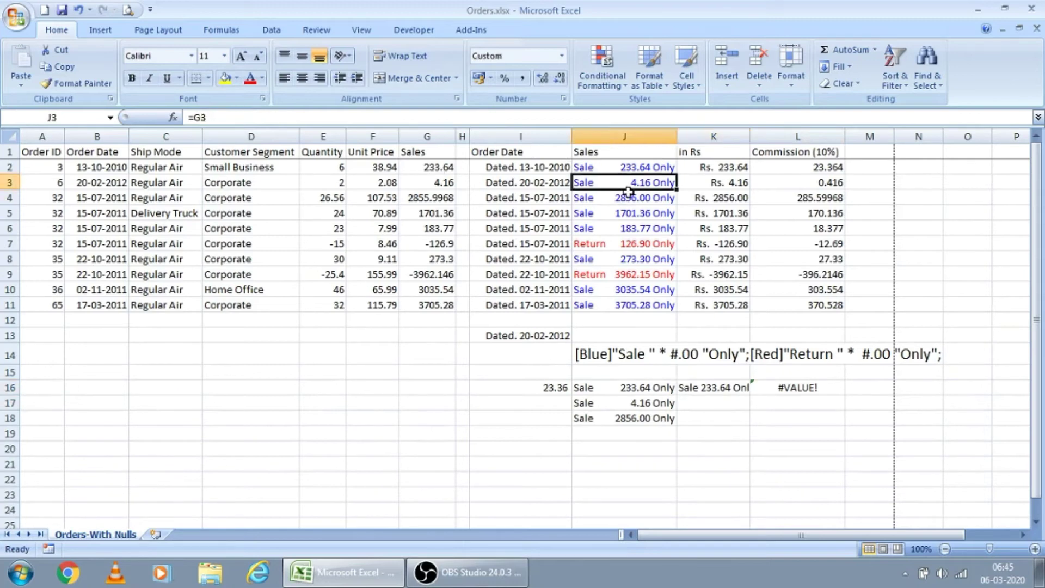
pyautogui.press('Left')
pyautogui.press('Left')
pyautogui.press('Left')
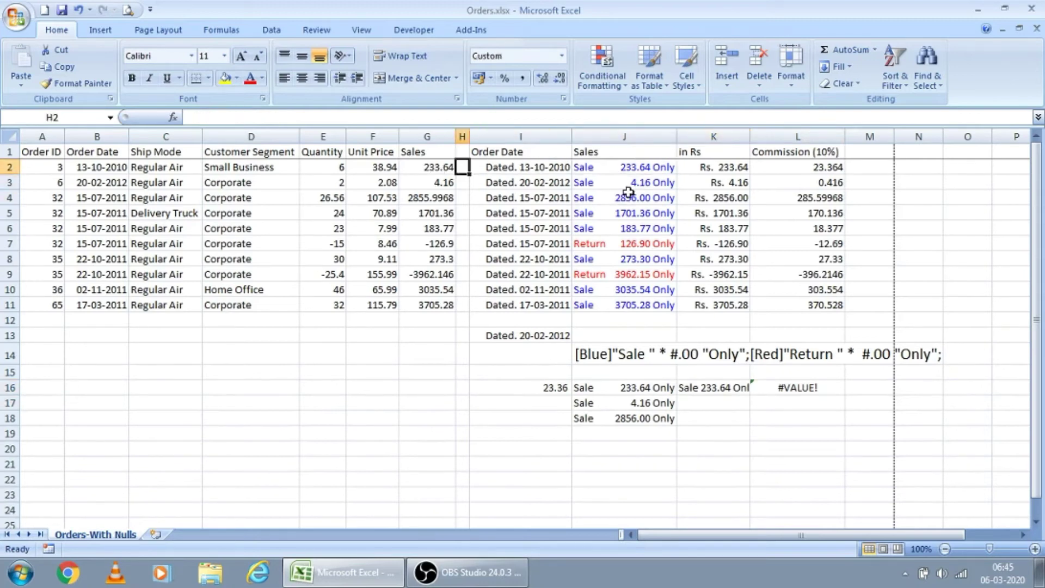
pyautogui.hotkey('ctrl', 'shift', 'Down')
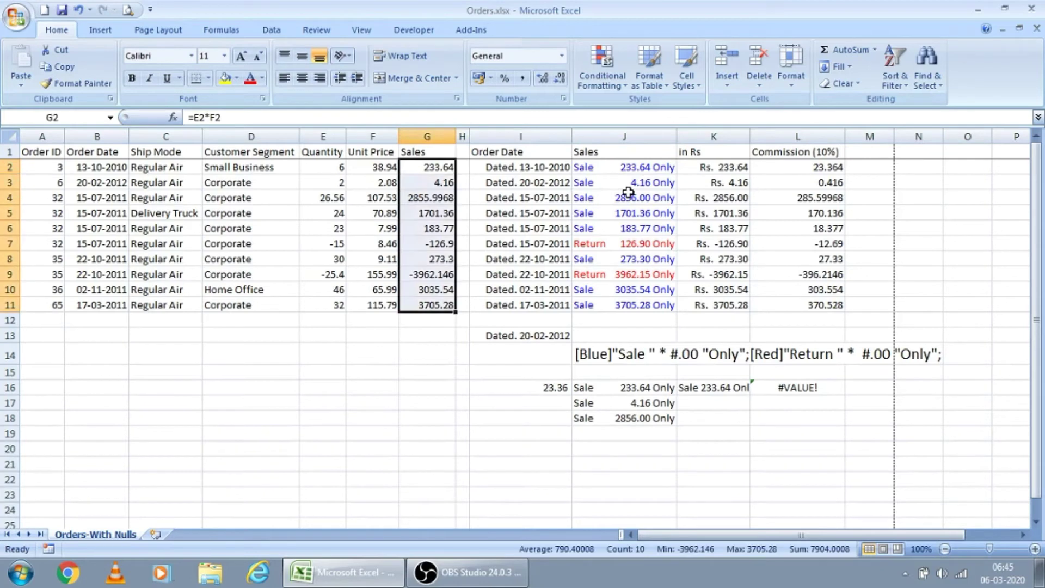
pyautogui.press('Right')
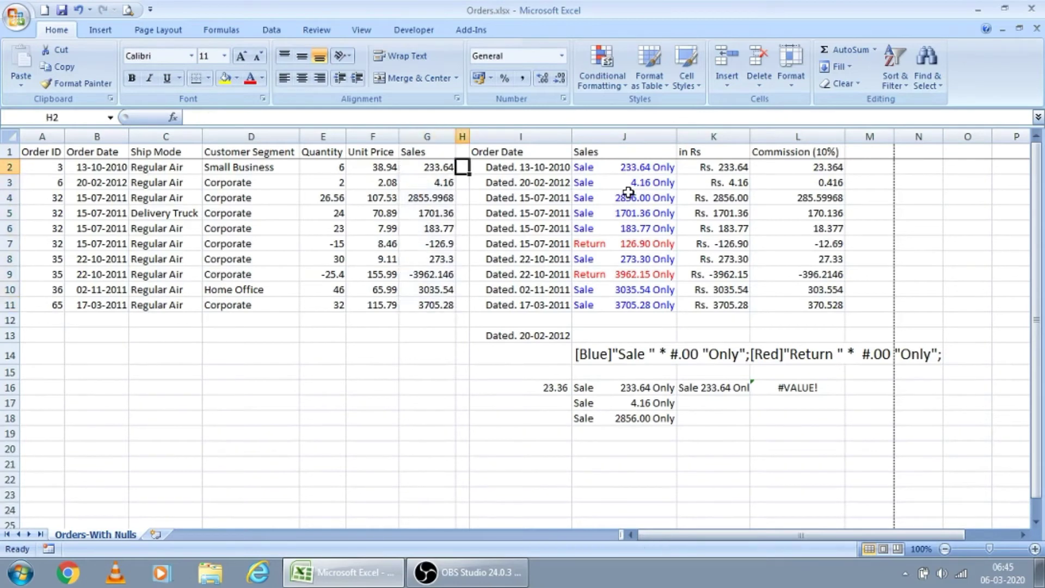
pyautogui.press('Left')
pyautogui.hotkey('ctrl', 'shift', 'Down')
pyautogui.press('Right')
pyautogui.press('Left')
pyautogui.press('Right')
pyautogui.press('Right')
pyautogui.press('Right')
pyautogui.press('Left')
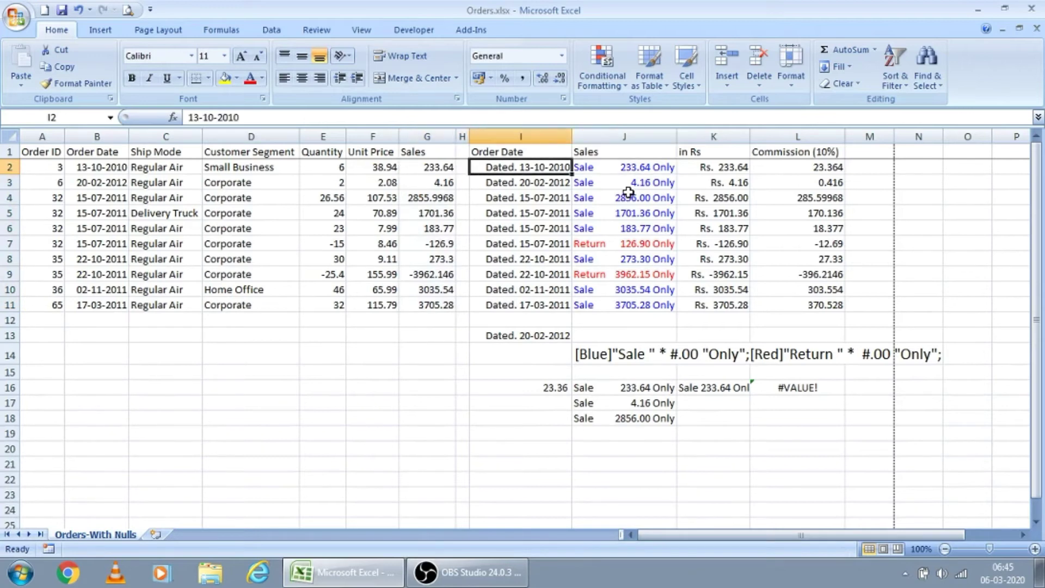
pyautogui.press('Right')
# Step: Fill the formula and format of J18 down through J22
pyautogui.click(686, 369)
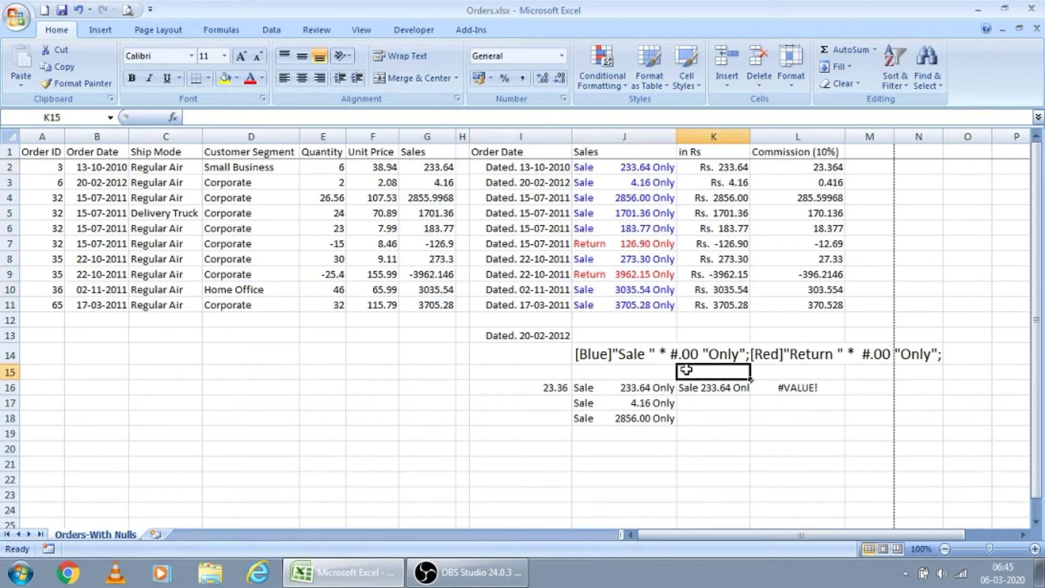
pyautogui.press('Down')
pyautogui.press('Down')
pyautogui.press('Left')
pyautogui.press('Up')
pyautogui.press('Down')
pyautogui.press('Down')
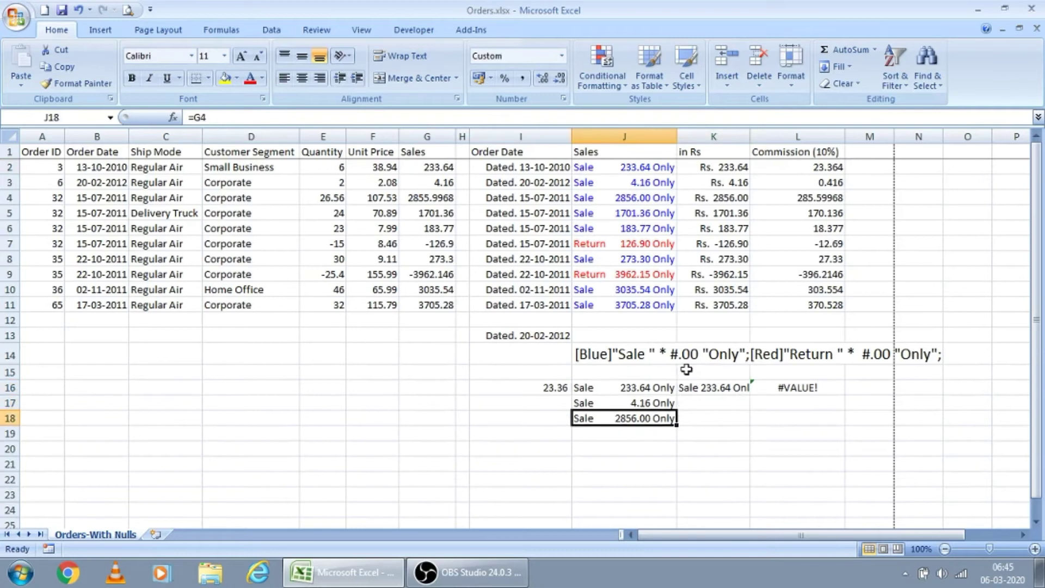
pyautogui.press('Down')
pyautogui.press('Up')
pyautogui.hotkey('shift', 'Down')
pyautogui.hotkey('shift', 'Down')
pyautogui.hotkey('shift', 'Down')
pyautogui.hotkey('shift', 'Down')
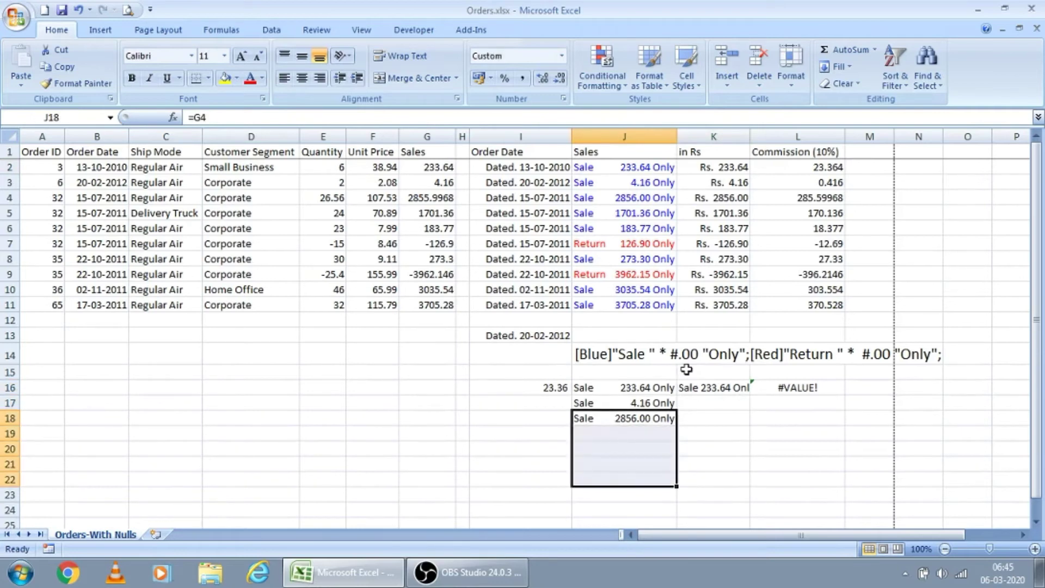
pyautogui.hotkey('ctrl', 'd')
# Step: Examine how the current number format displays the negative sales value in J21
pyautogui.press('Down')
pyautogui.press('Down')
pyautogui.press('Down')
pyautogui.press('Left')
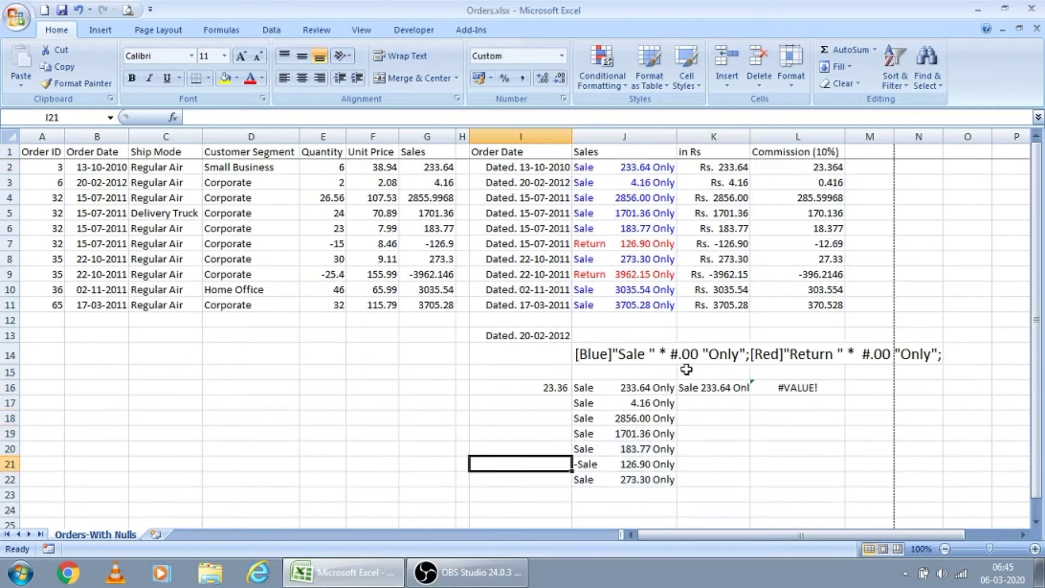
pyautogui.press('Right')
pyautogui.press('Left')
pyautogui.press('Right')
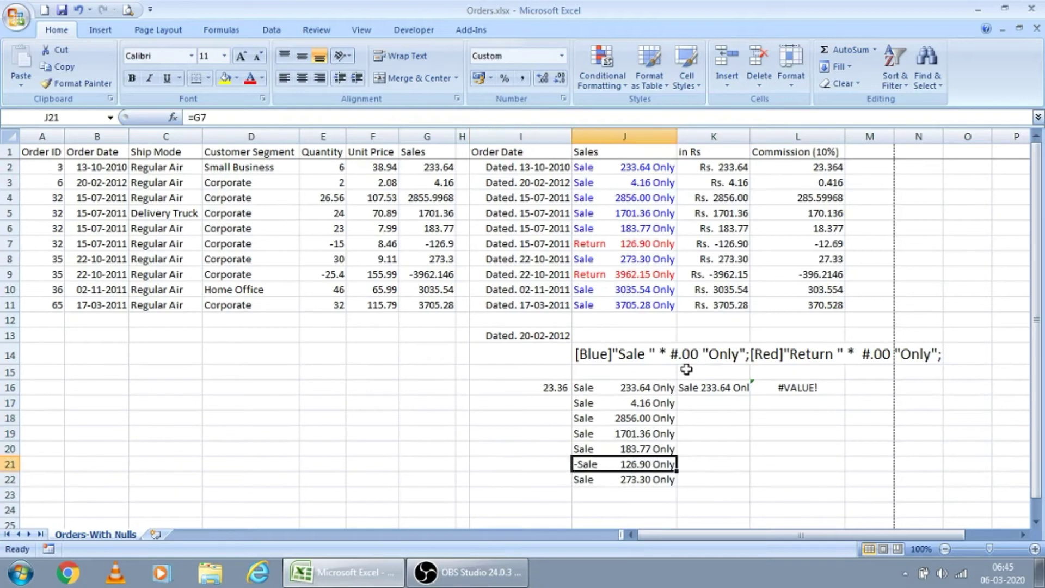
pyautogui.press('Left')
pyautogui.press('Right')
# Step: Prefix the custom number format of J16:J22 with [Blue], and apply an olive green theme font colour to the same cells
pyautogui.click(617, 387)
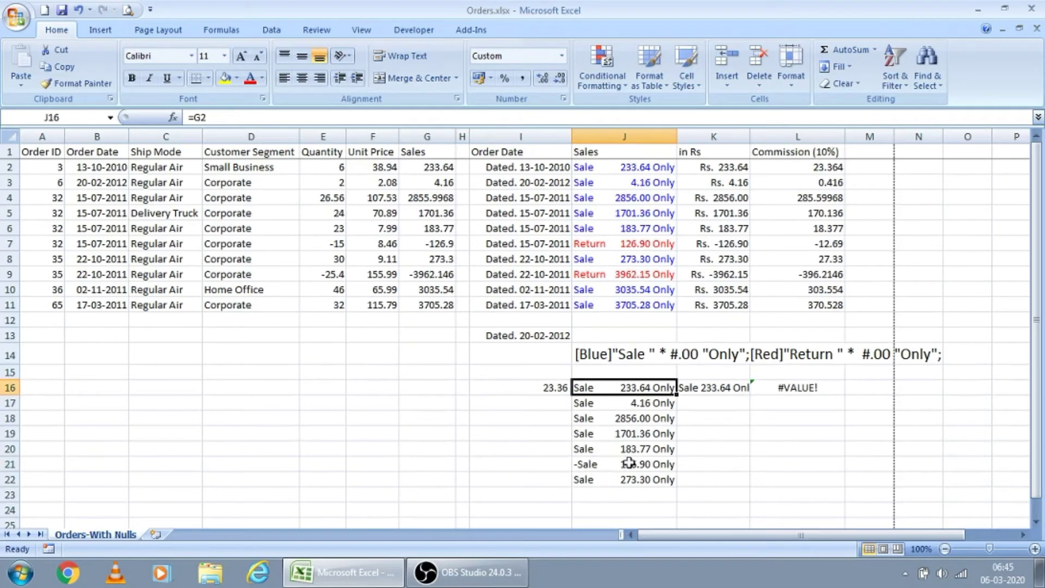
pyautogui.hotkey('ctrl', 'shift', 'Down')
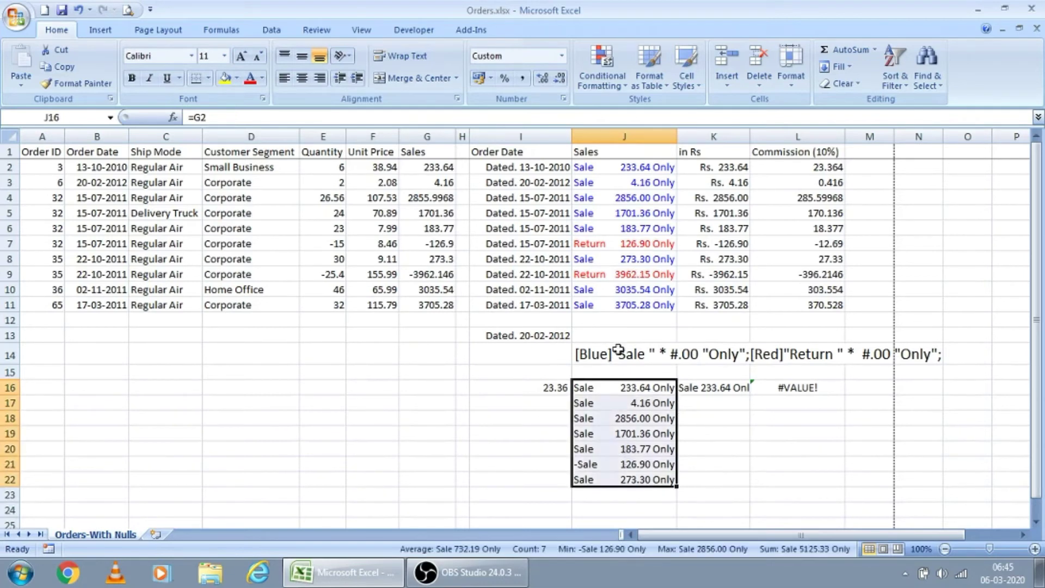
pyautogui.hotkey('ctrl', '1')
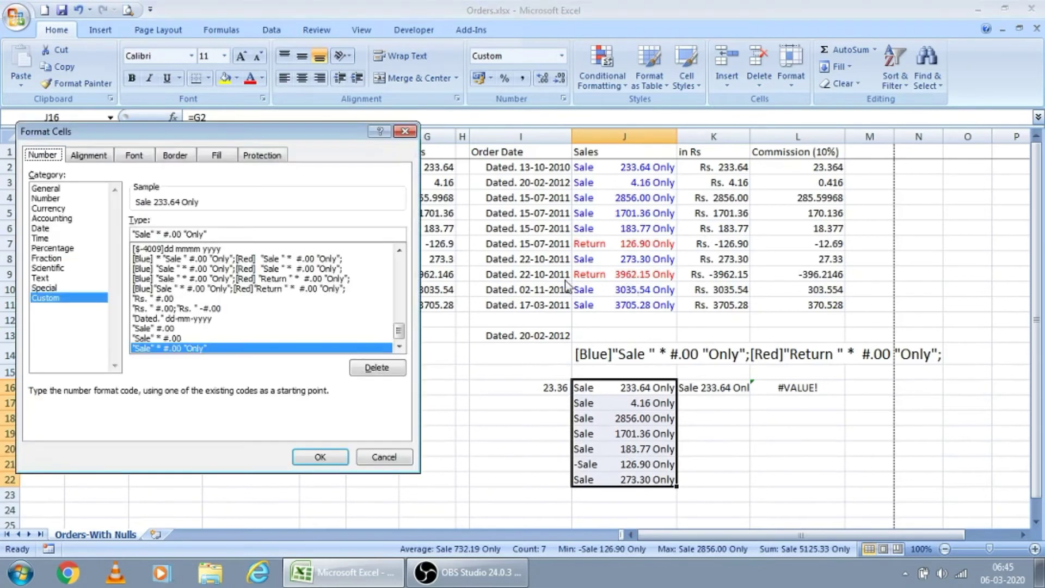
pyautogui.click(247, 237)
pyautogui.write('[]')
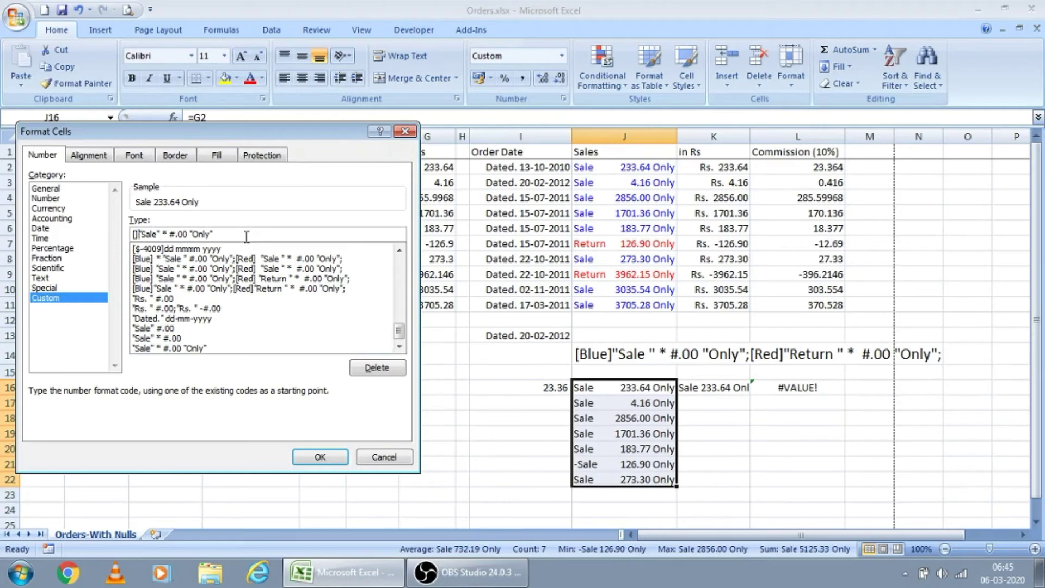
pyautogui.press('Left')
pyautogui.write('Blue')
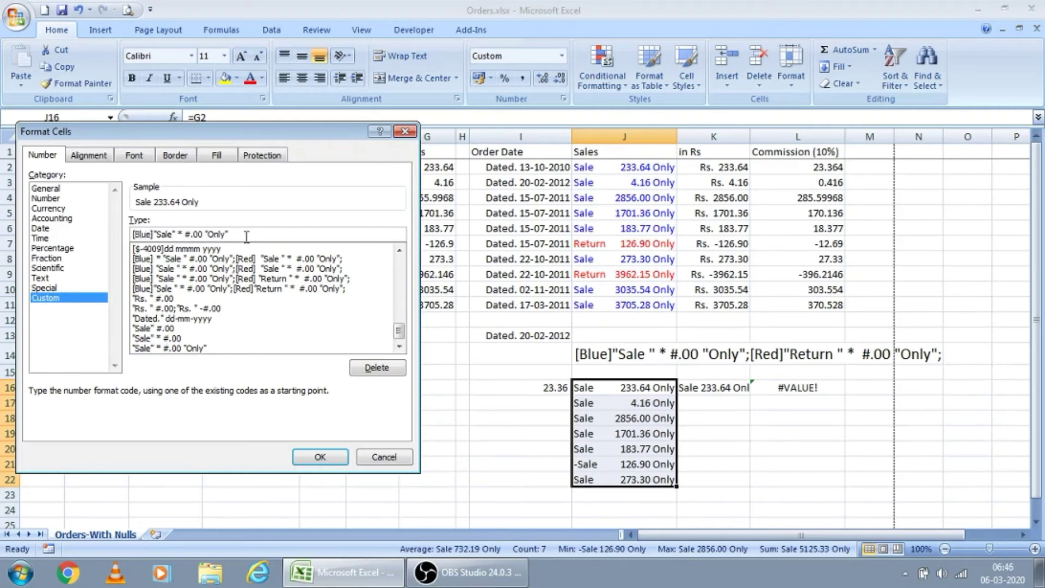
pyautogui.press('Return')
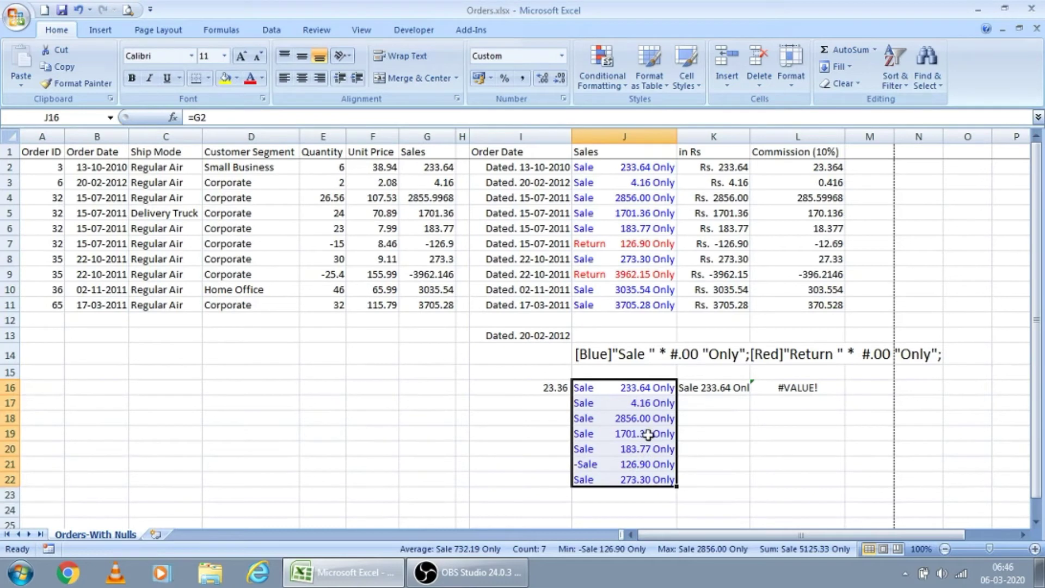
pyautogui.click(264, 80)
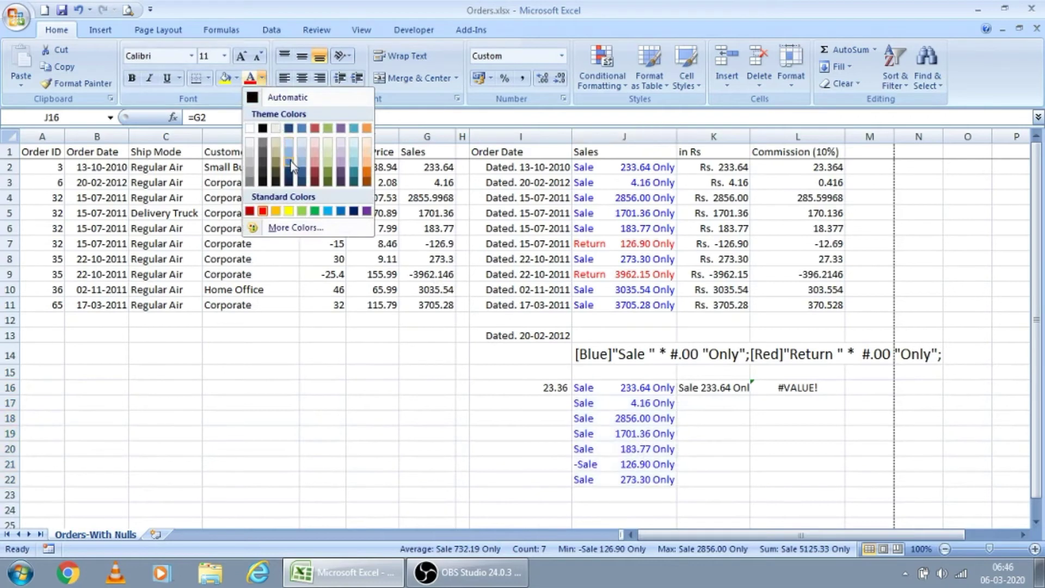
pyautogui.click(330, 172)
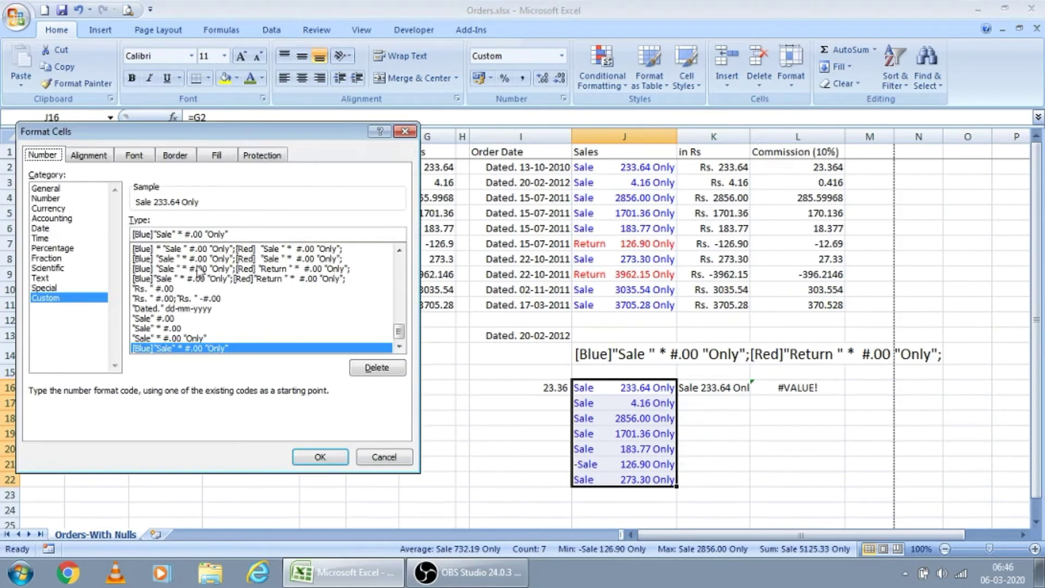
# Step: Append the negative-value section ;[Red]"Return" * -#.00 "Only" to the custom number format of J16:J22
pyautogui.click(259, 232)
pyautogui.write(';')
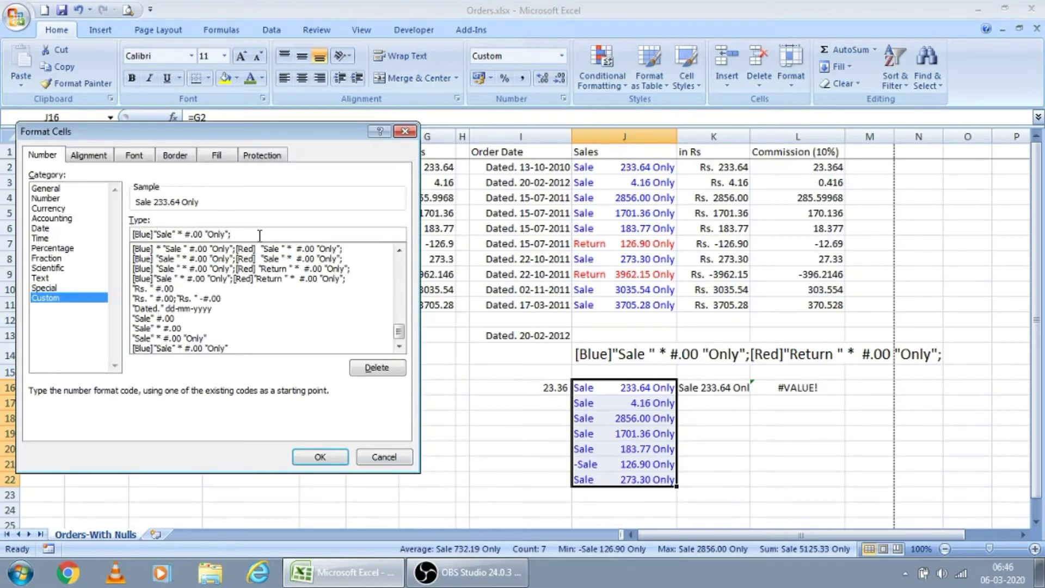
pyautogui.write('[Red]"Return" *')
pyautogui.write('-#.00 "Only')
pyautogui.press('Return')
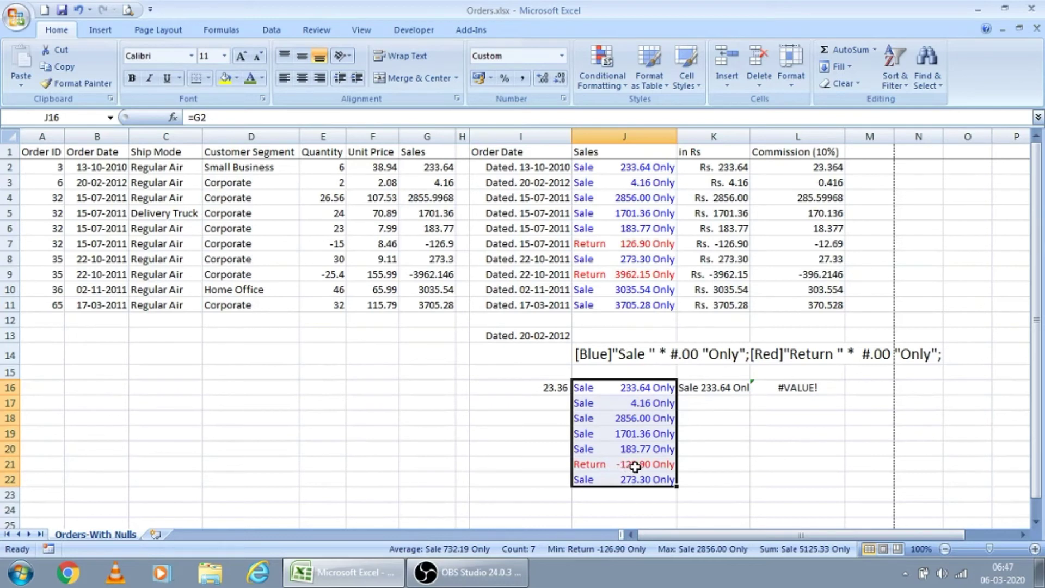
# Step: Remove the minus sign before #.00 in the Return section of the custom format of J16:J22
pyautogui.hotkey('ctrl', '1')
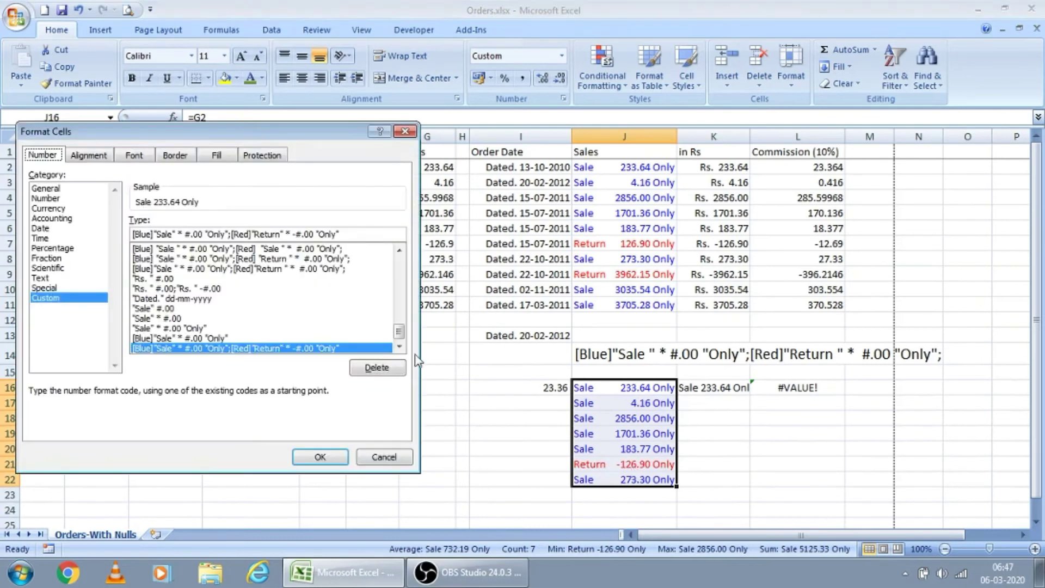
pyautogui.click(298, 235)
pyautogui.press('BackSpace')
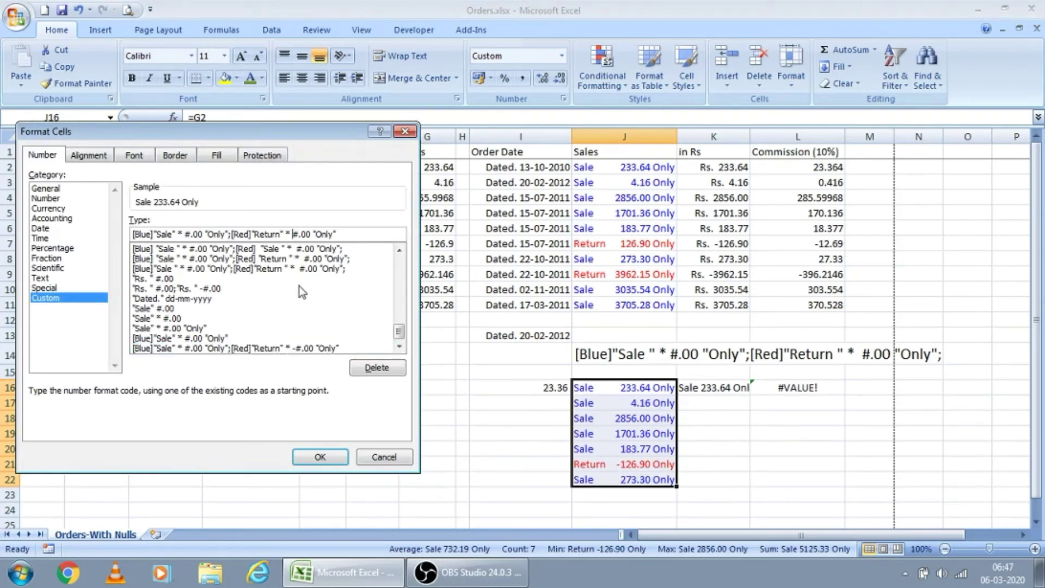
pyautogui.click(320, 459)
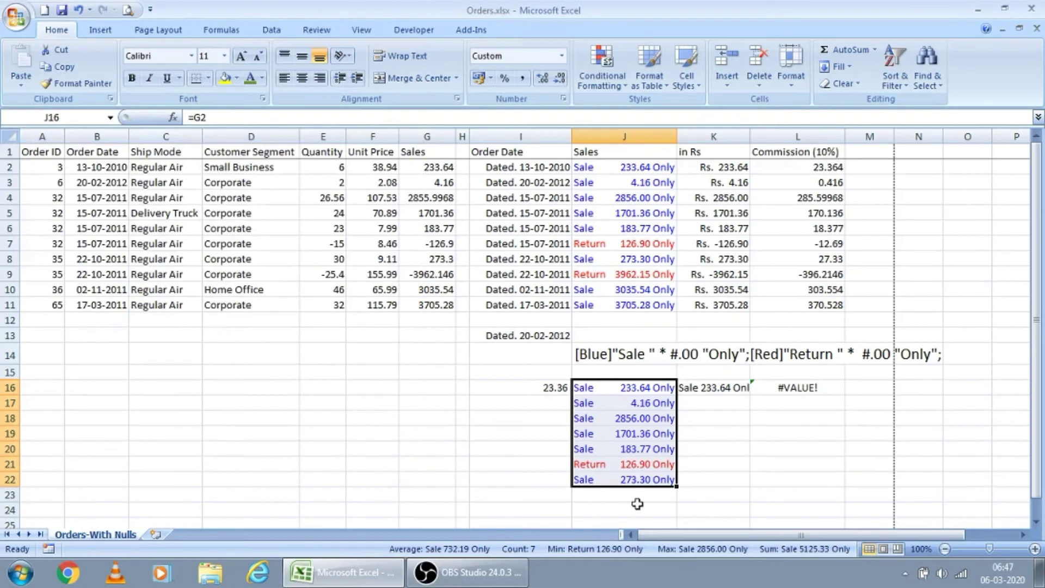
# Step: Enter 0 in J23 and Sample text in J24, below the formatted sales values
pyautogui.click(604, 493)
pyautogui.write('0')
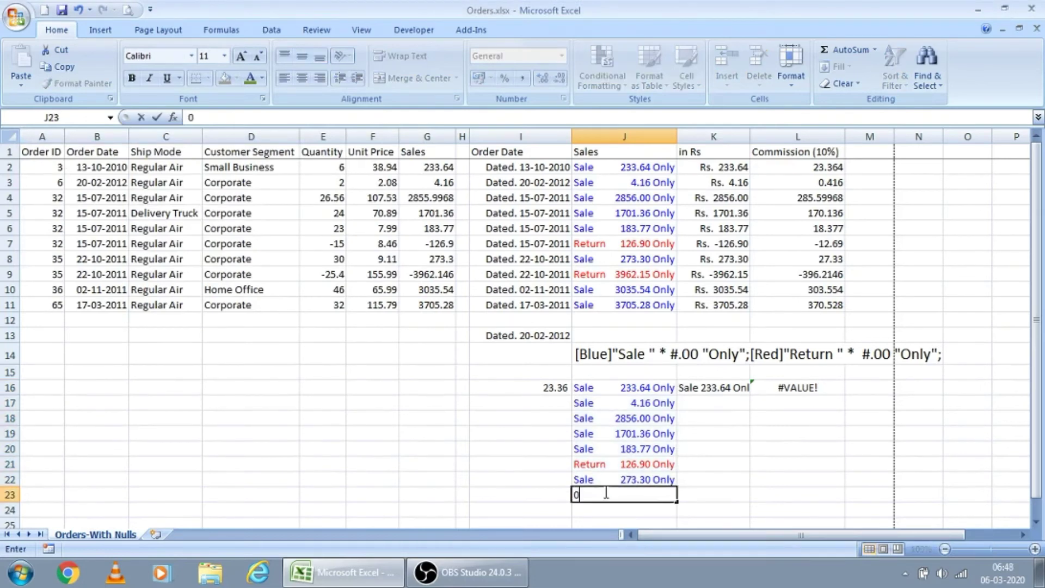
pyautogui.press('Return')
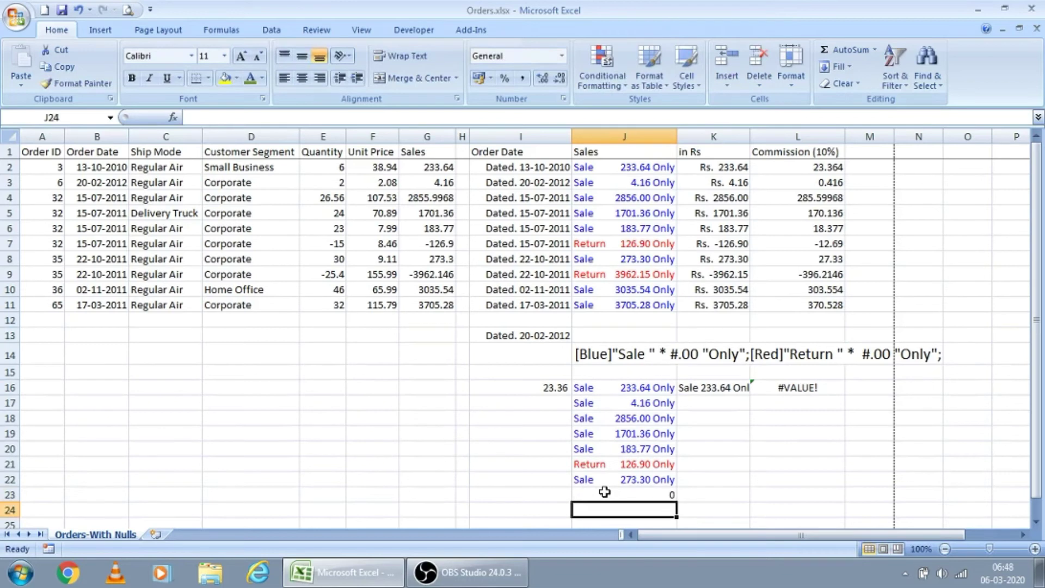
pyautogui.write('Samep')
pyautogui.press('BackSpace')
pyautogui.press('BackSpace')
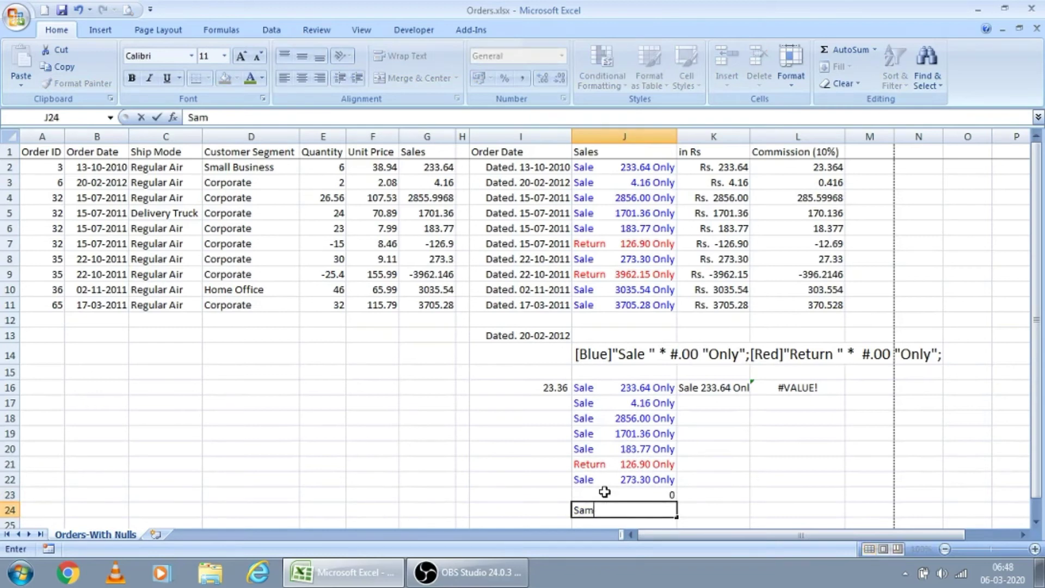
pyautogui.write('ple text')
pyautogui.press('Return')
pyautogui.click(604, 491)
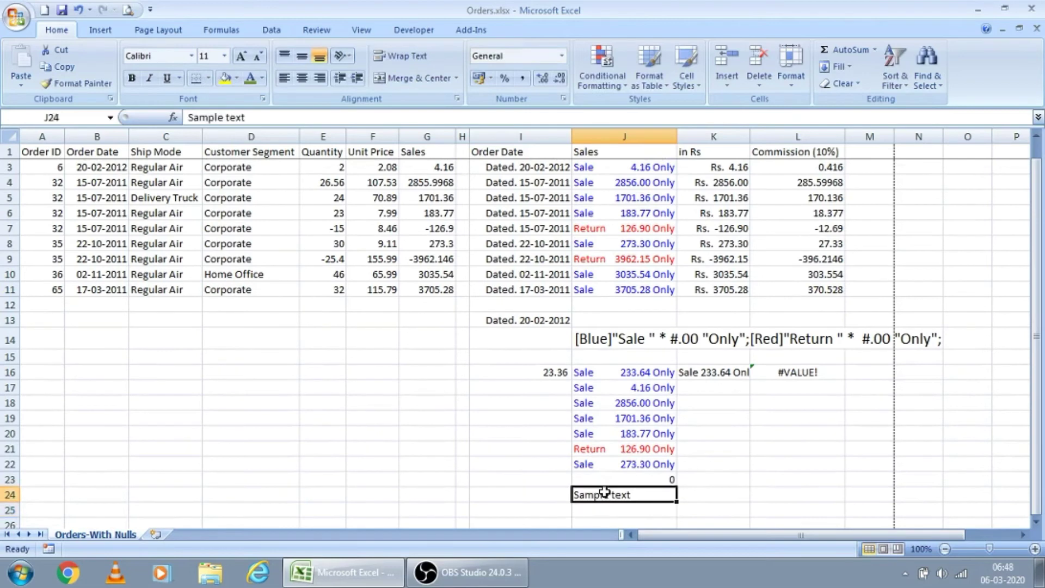
pyautogui.hotkey('ctrl', 'shift', 'Up')
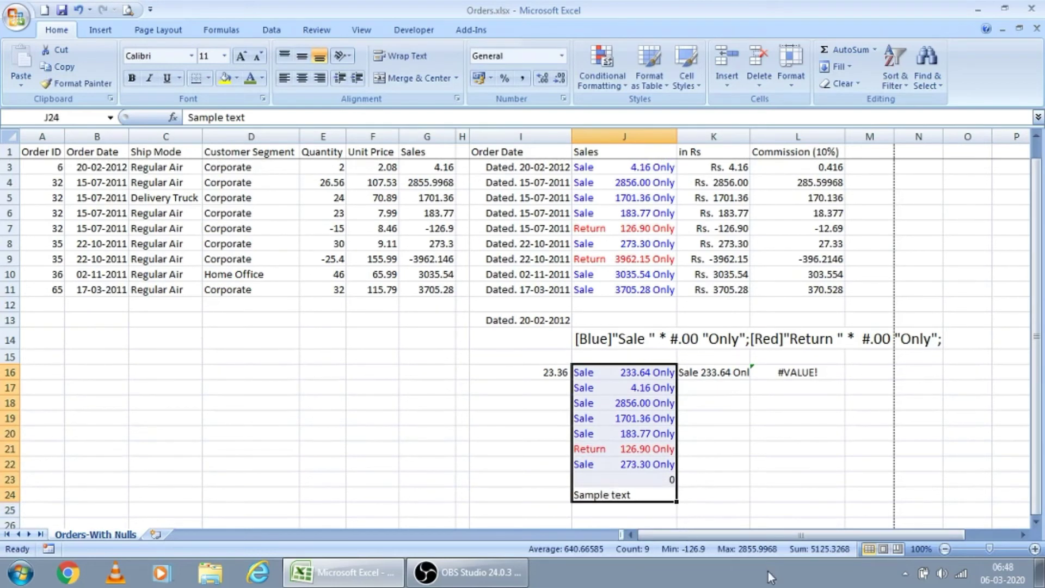
pyautogui.hotkey('ctrl', '1')
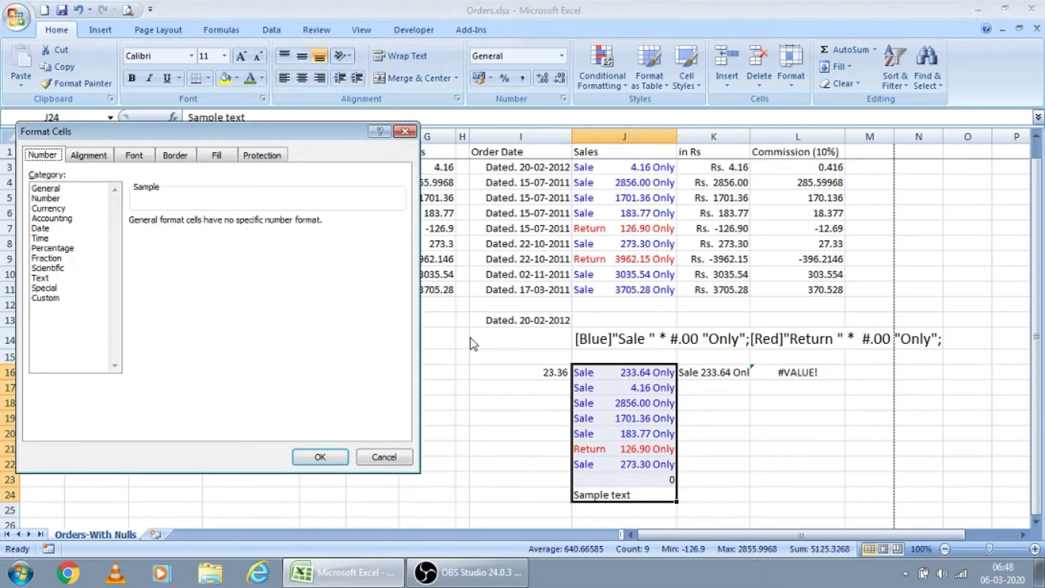
pyautogui.press('Escape')
pyautogui.press('Down')
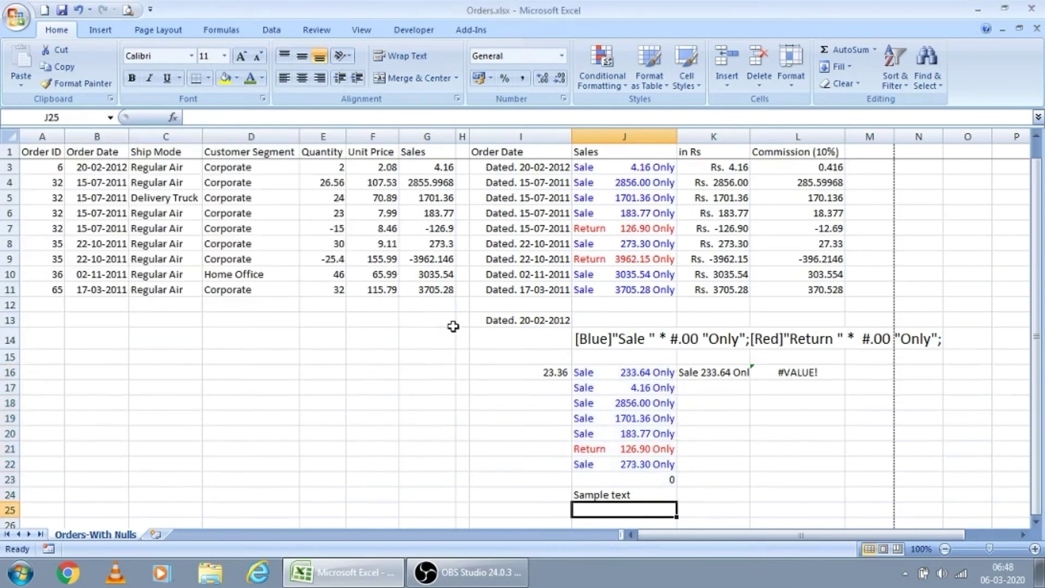
# Step: Copy J21 and paste only its formats onto J21:J24
pyautogui.press('Up')
pyautogui.press('Up')
pyautogui.press('Up')
pyautogui.press('Up')
pyautogui.hotkey('ctrl', 'c')
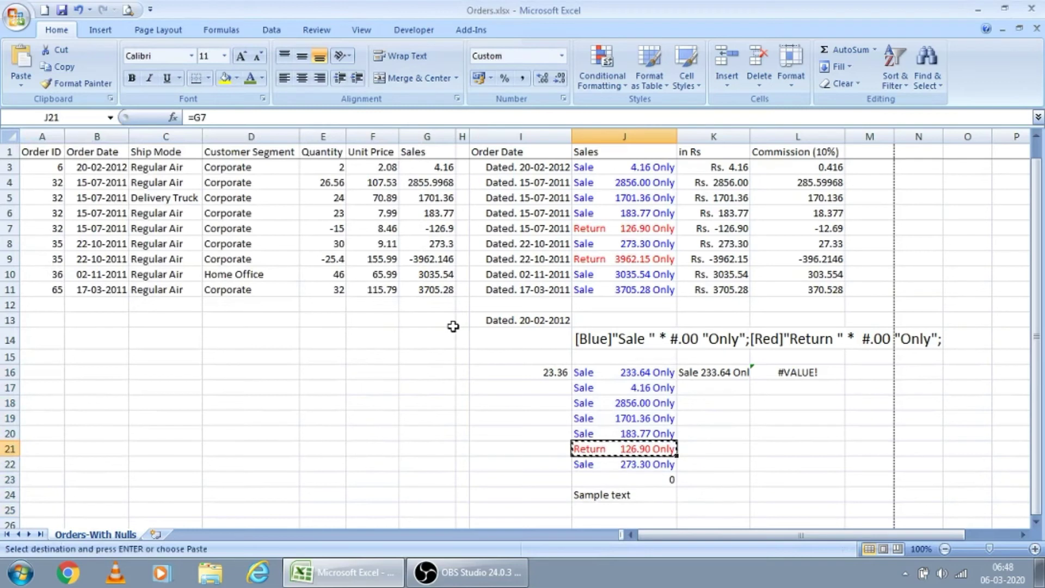
pyautogui.hotkey('shift', 'Down')
pyautogui.hotkey('shift', 'Down')
pyautogui.hotkey('shift', 'Down')
pyautogui.hotkey('ctrl', 'alt', 'v')
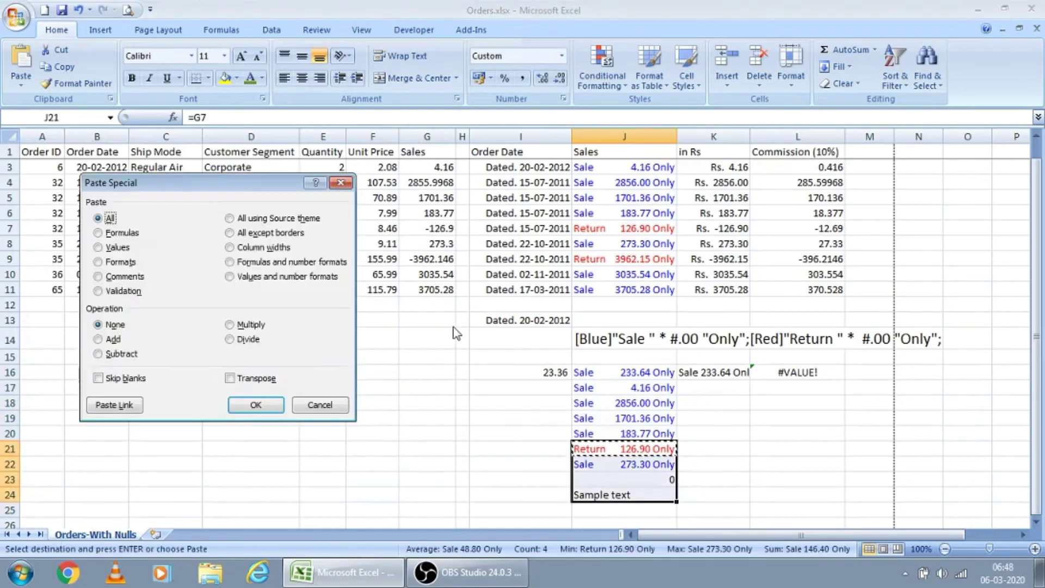
pyautogui.press('t')
pyautogui.press('Return')
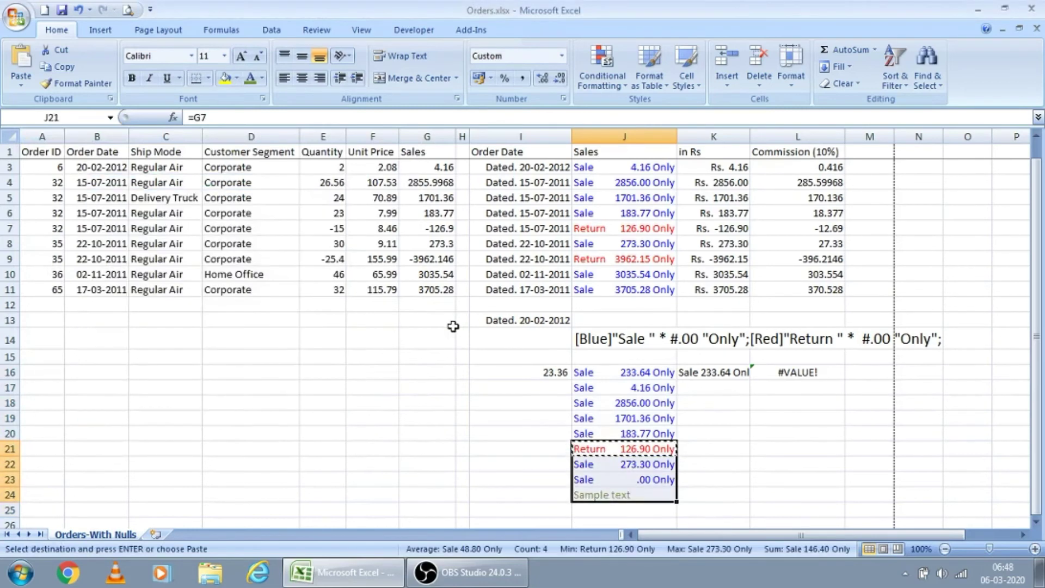
# Step: Examine how the Sale/Return number format displays the zero in J23 and the text in J24
pyautogui.press('Down')
pyautogui.press('Down')
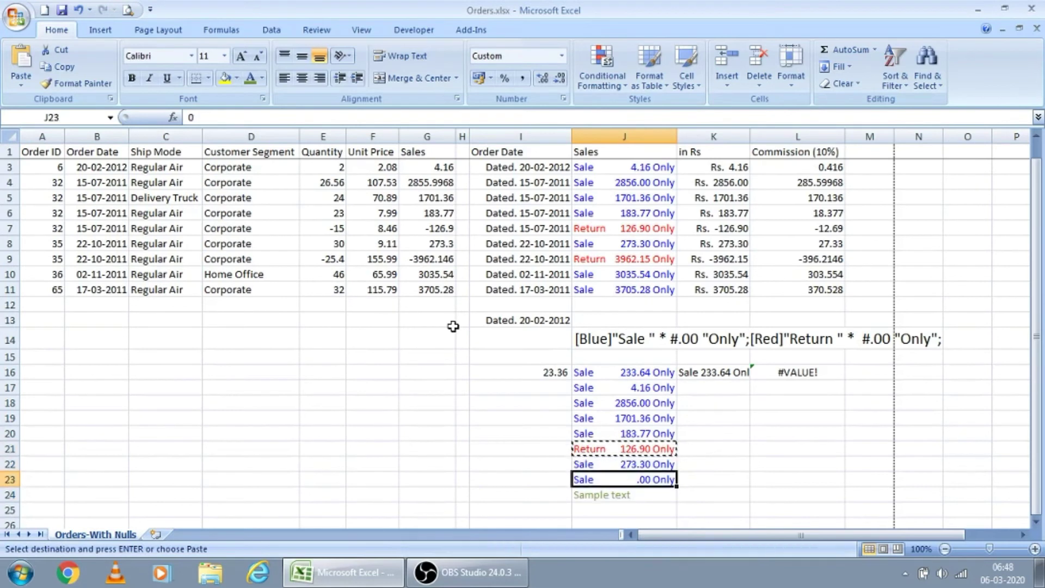
pyautogui.press('Down')
pyautogui.press('Up')
pyautogui.press('Up')
pyautogui.press('Escape')
pyautogui.press('Down')
pyautogui.press('Down')
pyautogui.press('Up')
pyautogui.press('Up')
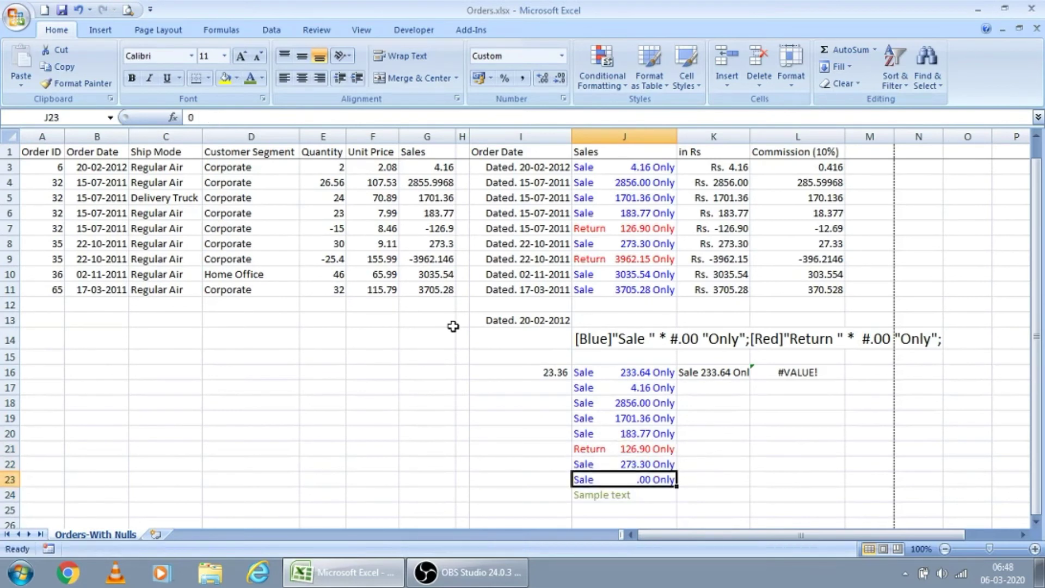
pyautogui.press('Down')
pyautogui.press('Down')
pyautogui.press('Up')
pyautogui.press('Down')
pyautogui.press('Up')
pyautogui.press('Down')
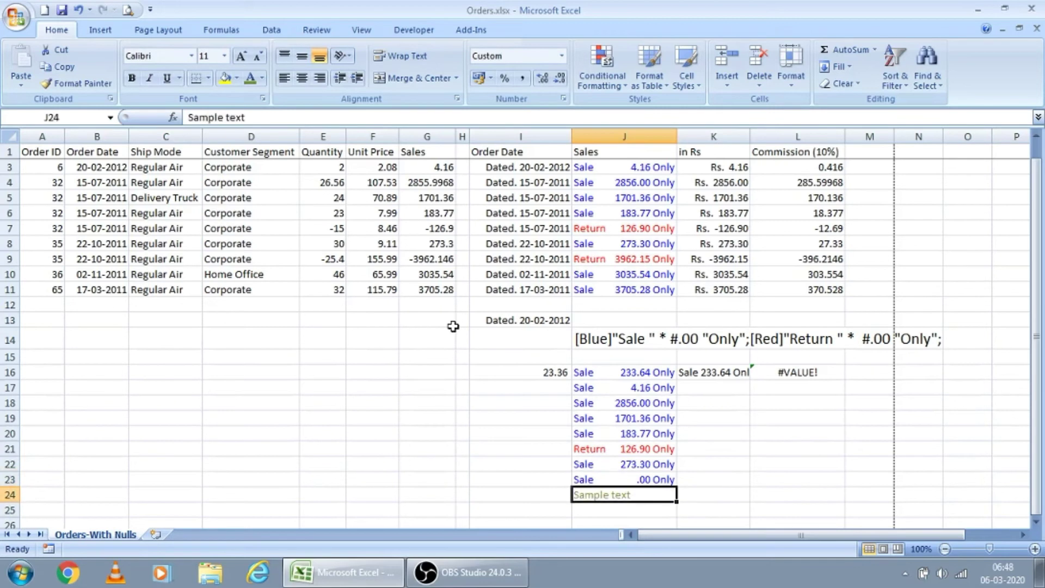
pyautogui.press('Up')
pyautogui.press('Down')
# Step: Append a semicolon after the Return section of the custom format of J16:J24 to hide zero values
pyautogui.hotkey('ctrl', 'Up')
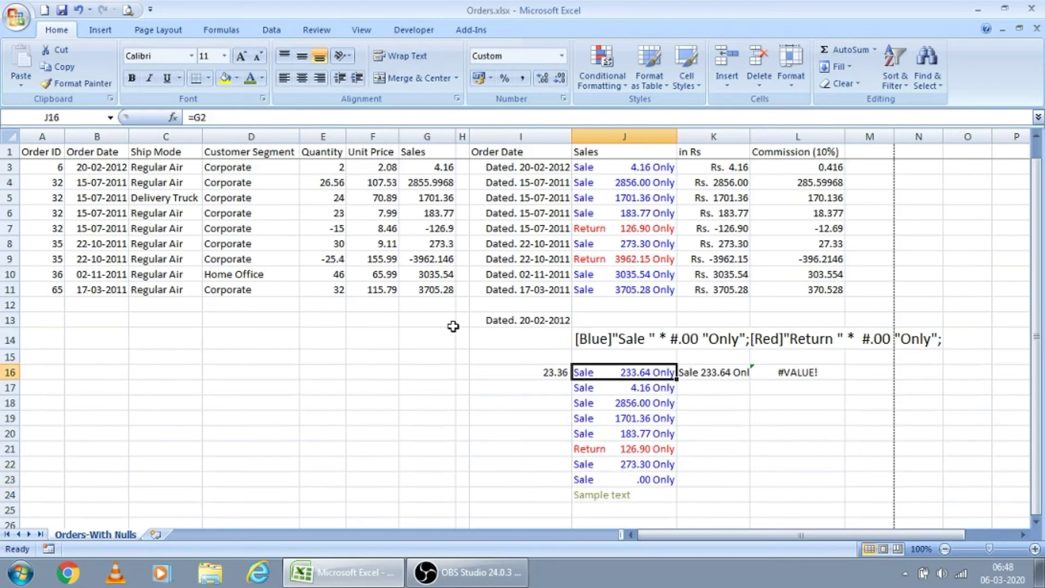
pyautogui.hotkey('ctrl', 'shift', 'Down')
pyautogui.hotkey('ctrl', '1')
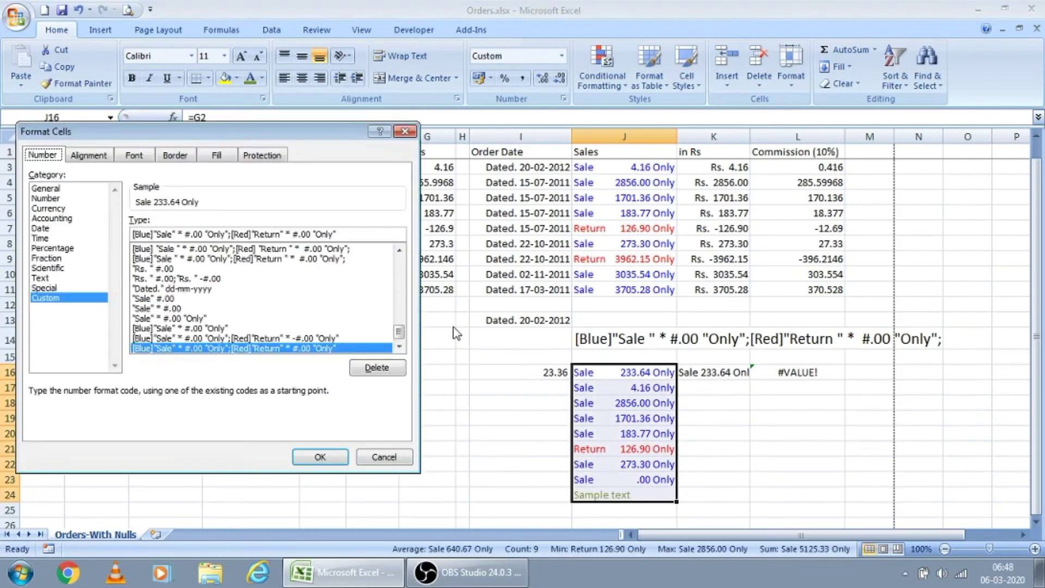
pyautogui.click(351, 235)
pyautogui.write(';')
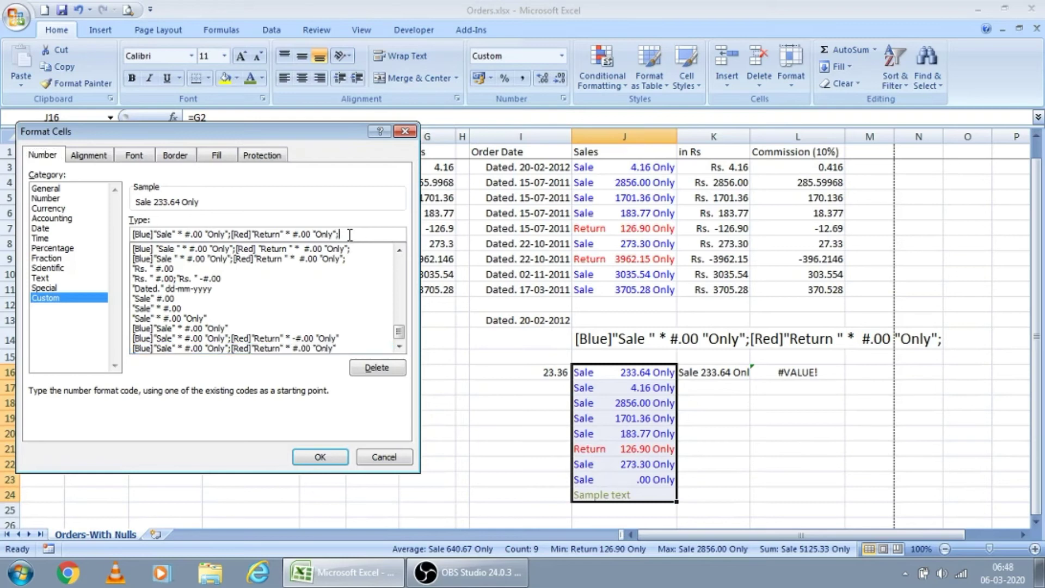
pyautogui.click(320, 456)
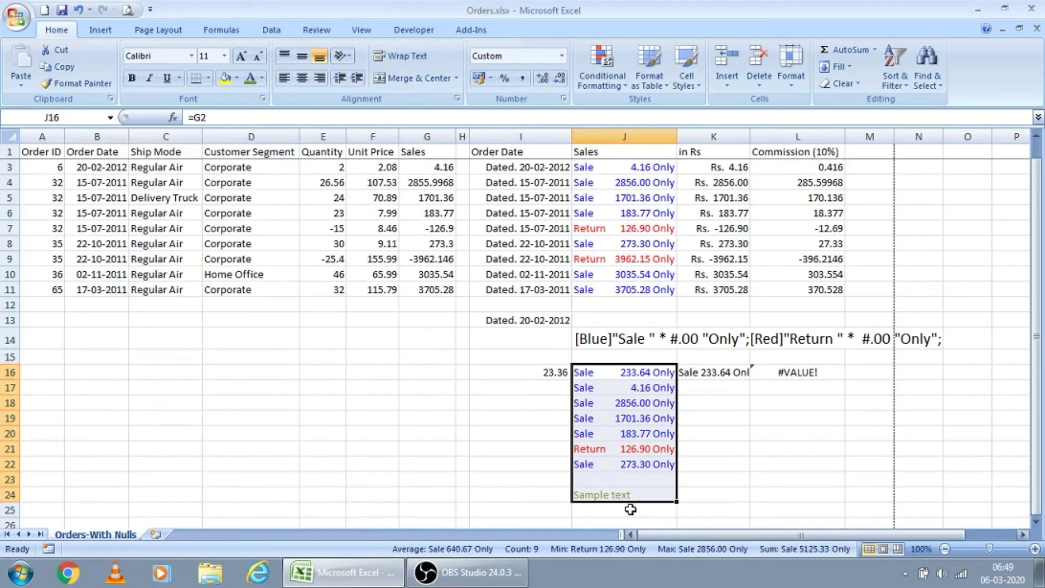
pyautogui.click(644, 480)
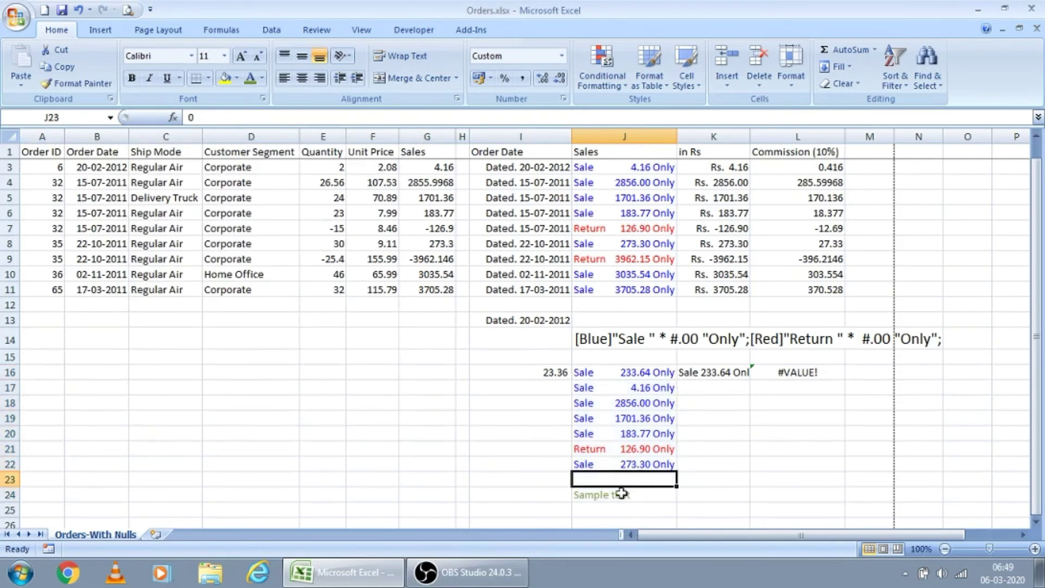
# Step: Add a second trailing semicolon to the custom format of J16:J24 to hide text, and check J24 and J23
pyautogui.hotkey('ctrl', 'Up')
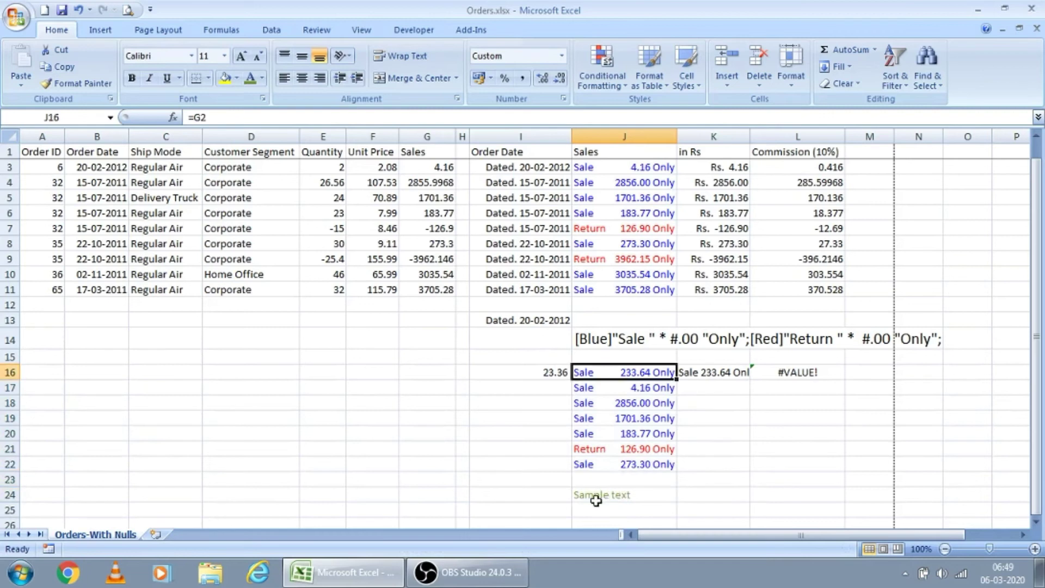
pyautogui.hotkey('ctrl', 'shift', 'Down')
pyautogui.hotkey('ctrl', '1')
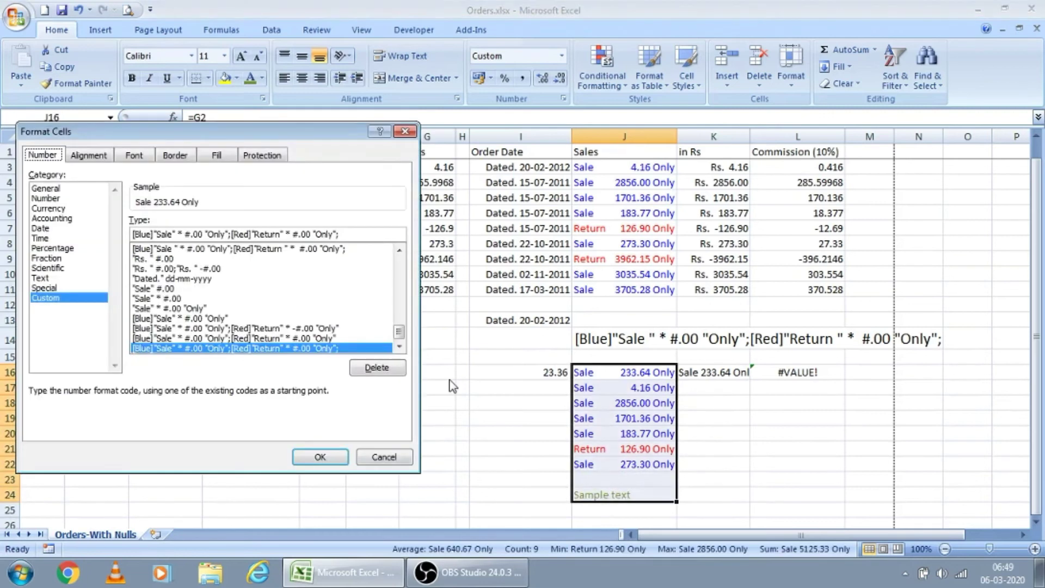
pyautogui.click(353, 235)
pyautogui.write(';')
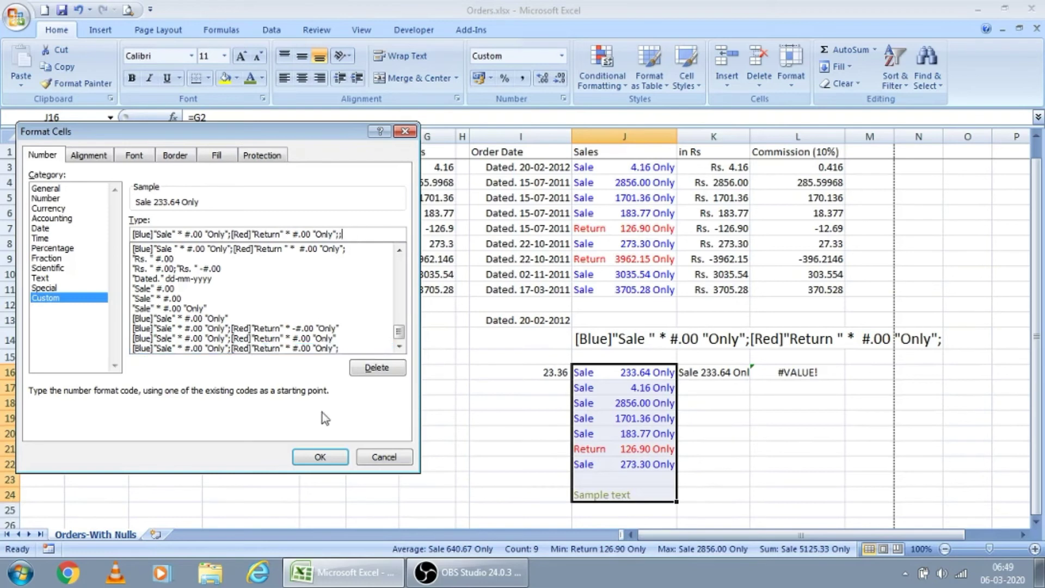
pyautogui.click(321, 459)
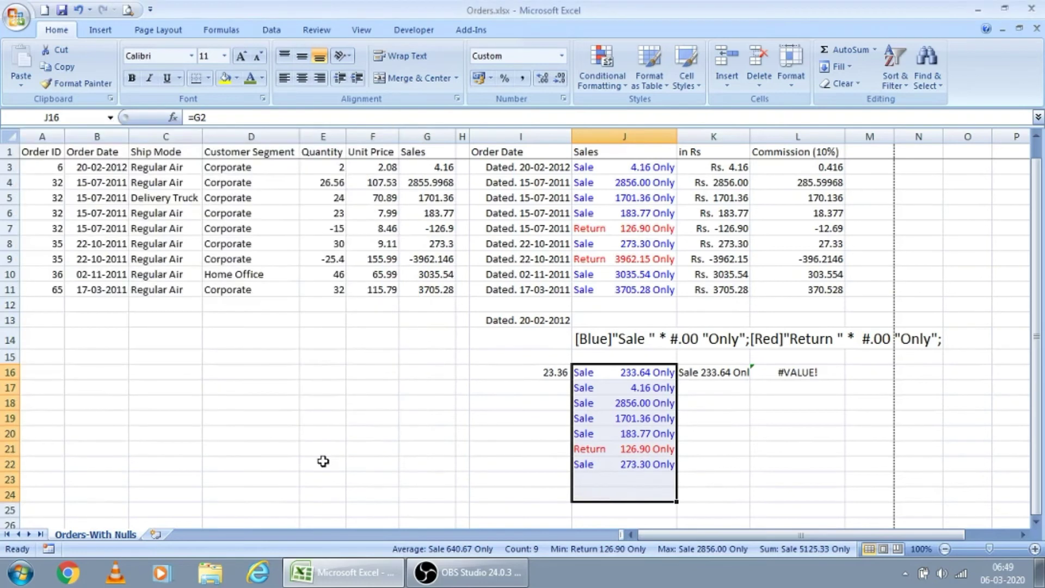
pyautogui.click(650, 491)
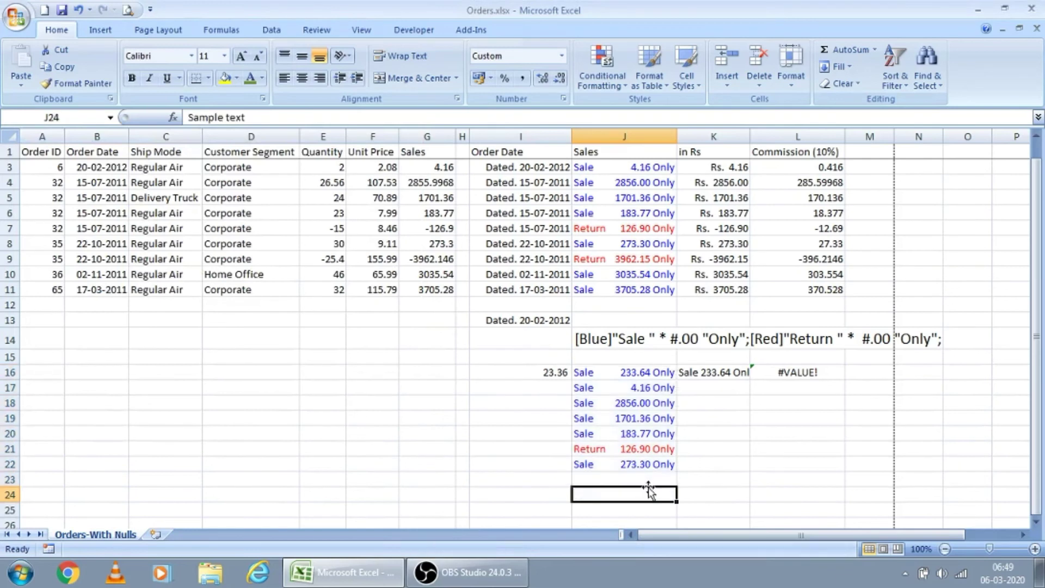
pyautogui.click(623, 476)
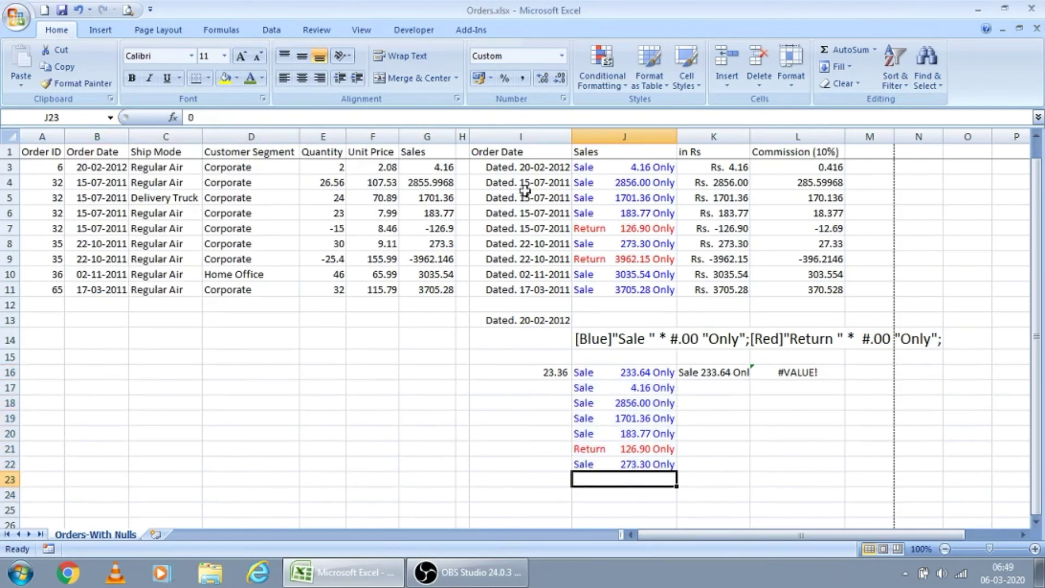
# Step: Hide the Unit Price values in F3:F11 with the custom number format ;;;
pyautogui.click(513, 171)
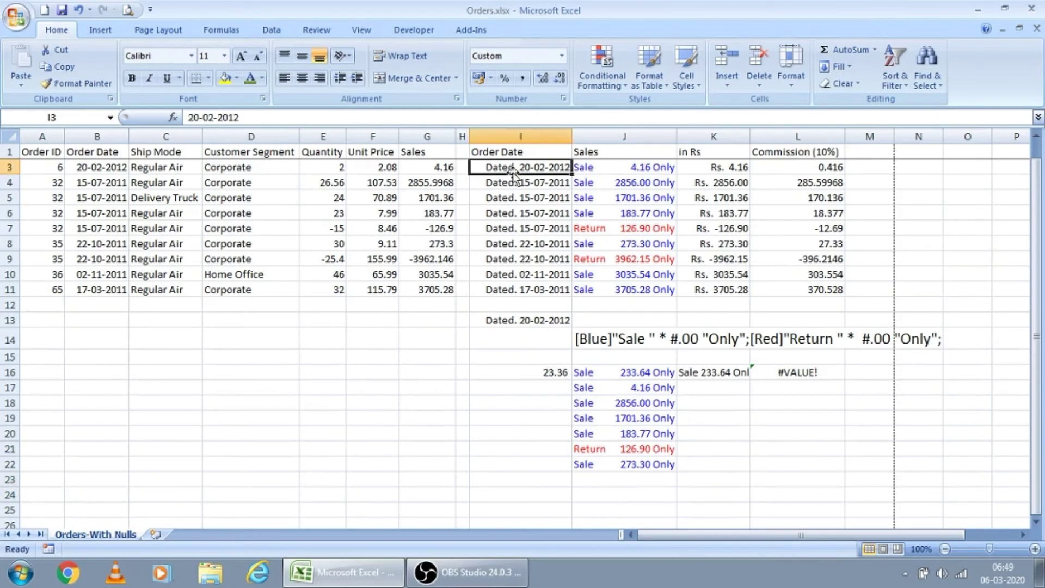
pyautogui.press('Right')
pyautogui.press('Right')
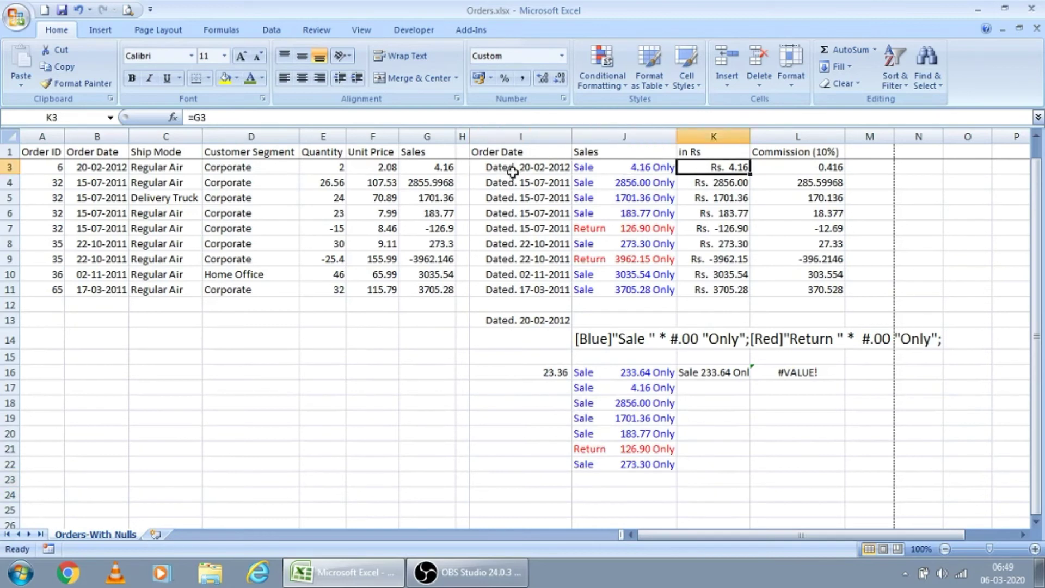
pyautogui.press('Left')
pyautogui.press('Left')
pyautogui.press('Left')
pyautogui.press('Left')
pyautogui.press('Left')
pyautogui.press('Left')
pyautogui.press('Right')
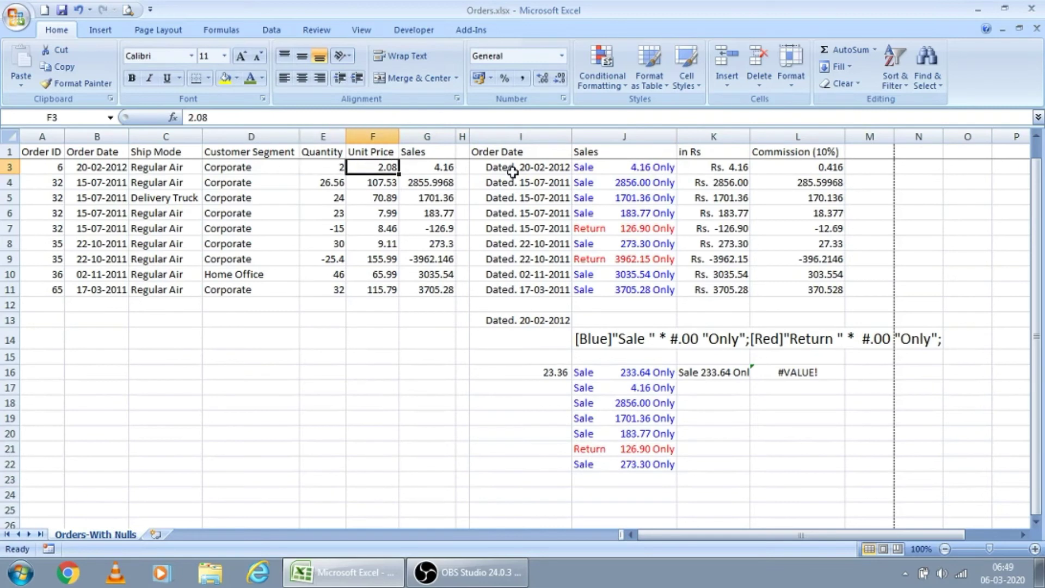
pyautogui.hotkey('ctrl', 'shift', 'Down')
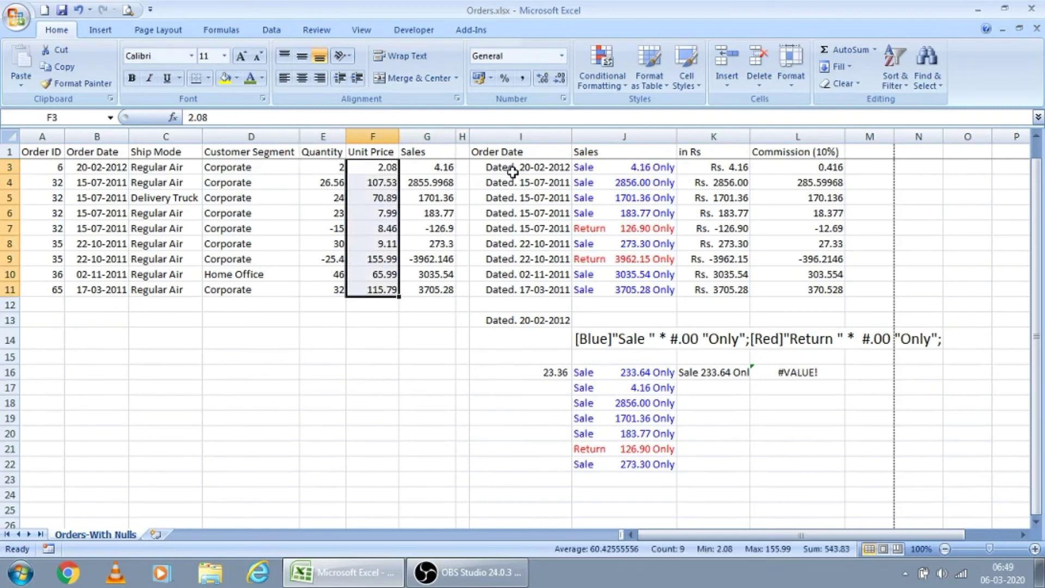
pyautogui.hotkey('ctrl', '1')
pyautogui.click(46, 299)
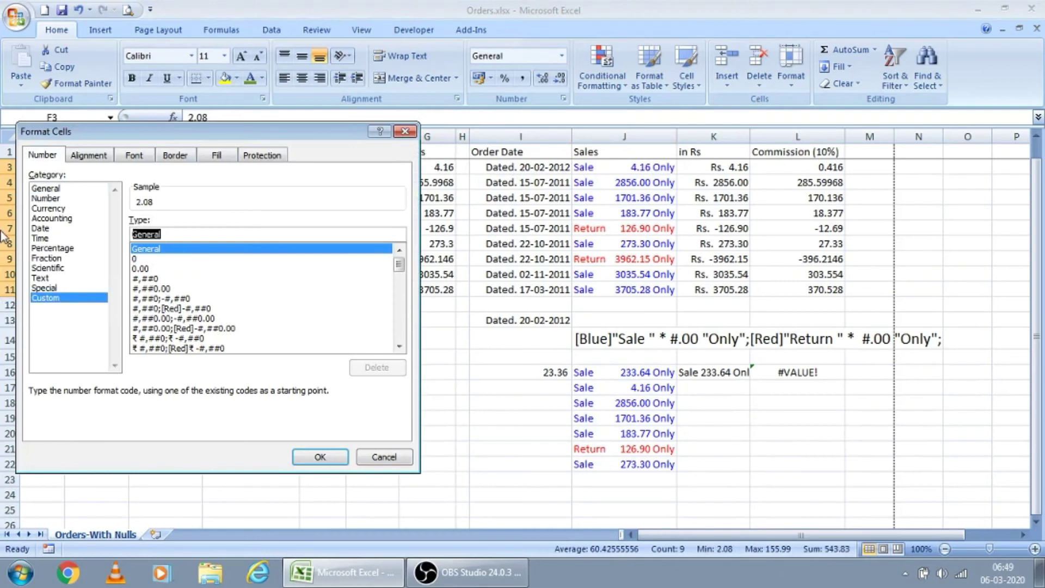
pyautogui.write(';;;')
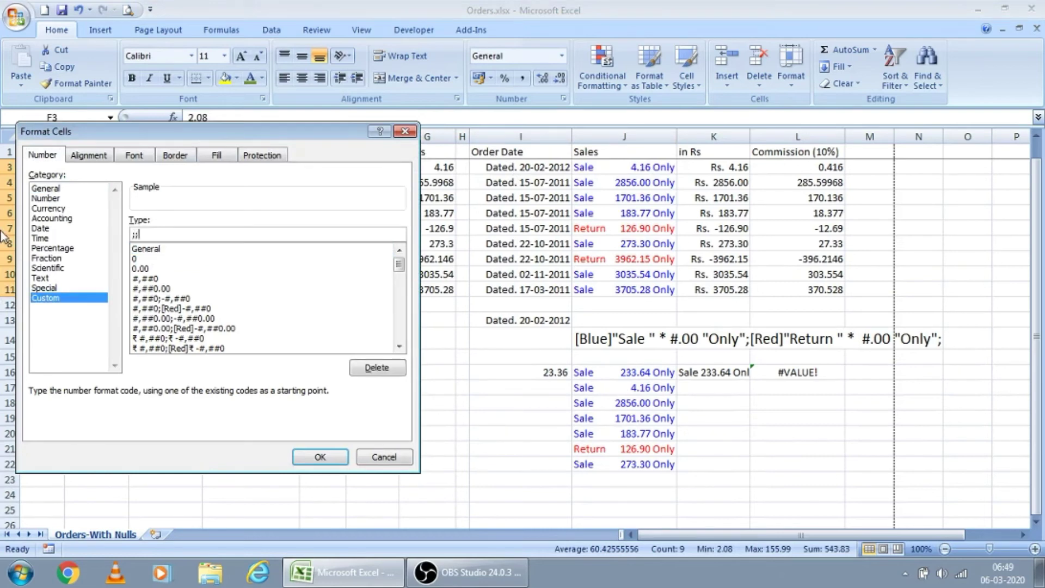
pyautogui.click(321, 459)
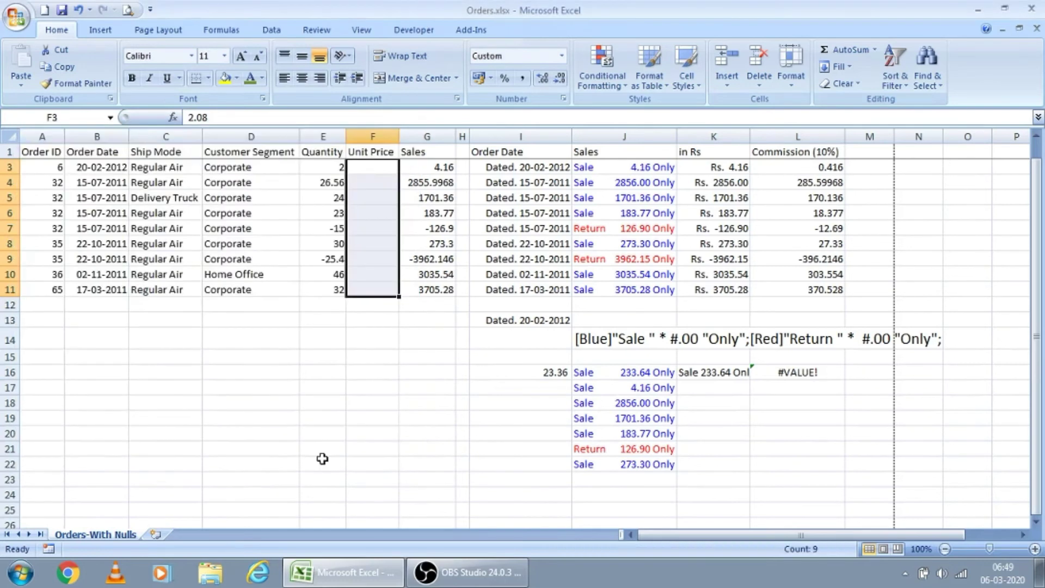
# Step: Inspect the underlying values of the hidden Unit Price cells F3:F5 and view the sheet in print preview
pyautogui.press('Down')
pyautogui.press('F2')
pyautogui.press('Return')
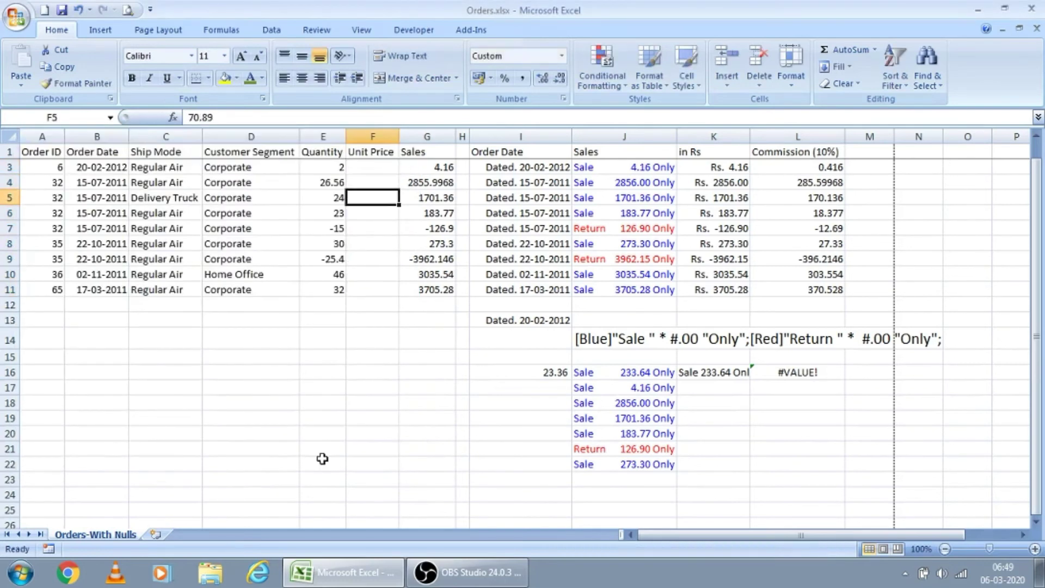
pyautogui.press('Up')
pyautogui.press('Up')
pyautogui.press('Down')
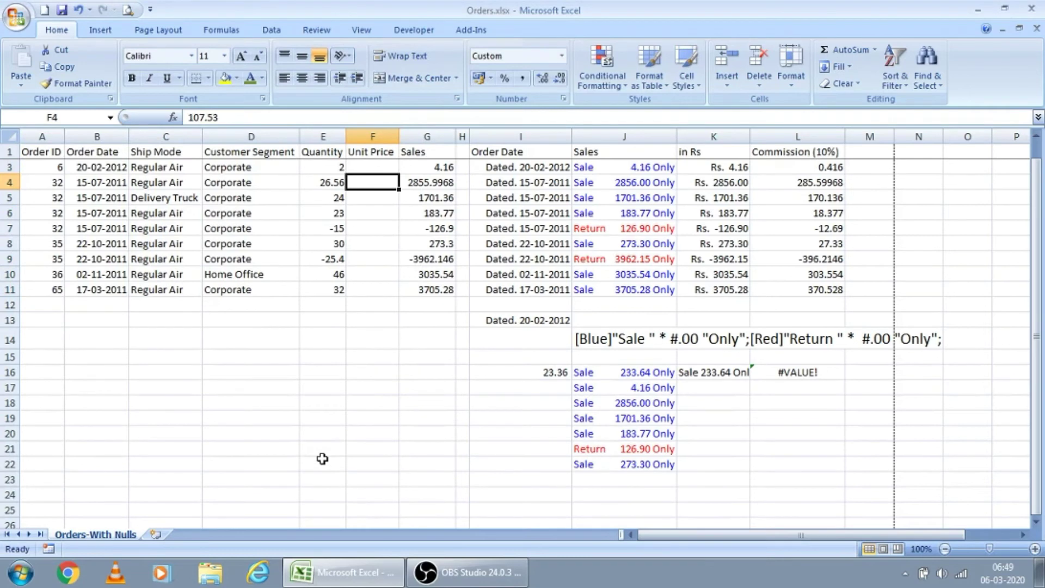
pyautogui.press('Up')
pyautogui.press('Down')
pyautogui.press('Up')
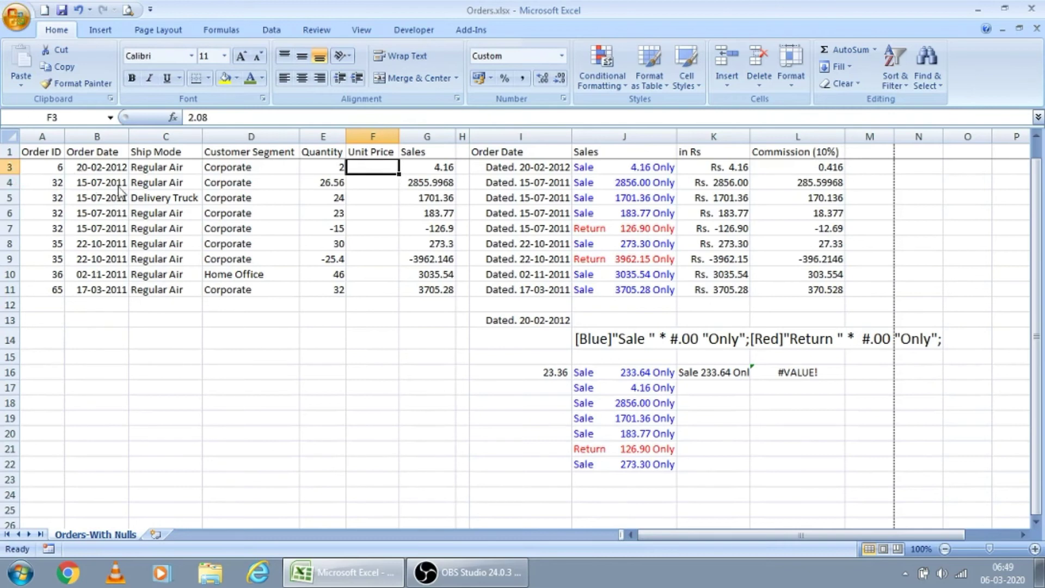
pyautogui.hotkey('ctrl', 'F2')
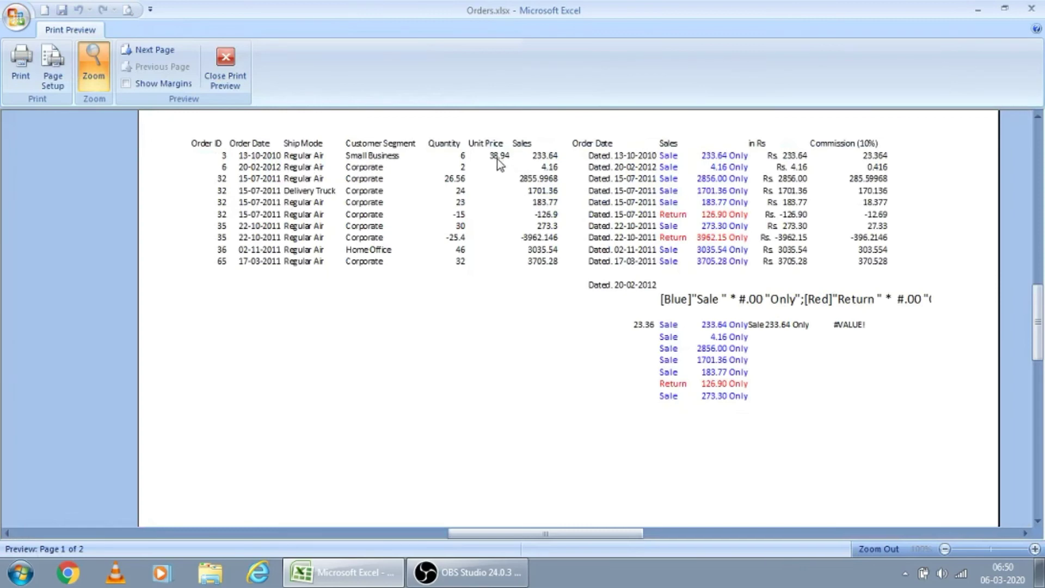
# Step: Close the print preview and inspect F2, J16, J6 and J23 on the Orders sheet
pyautogui.press('Escape')
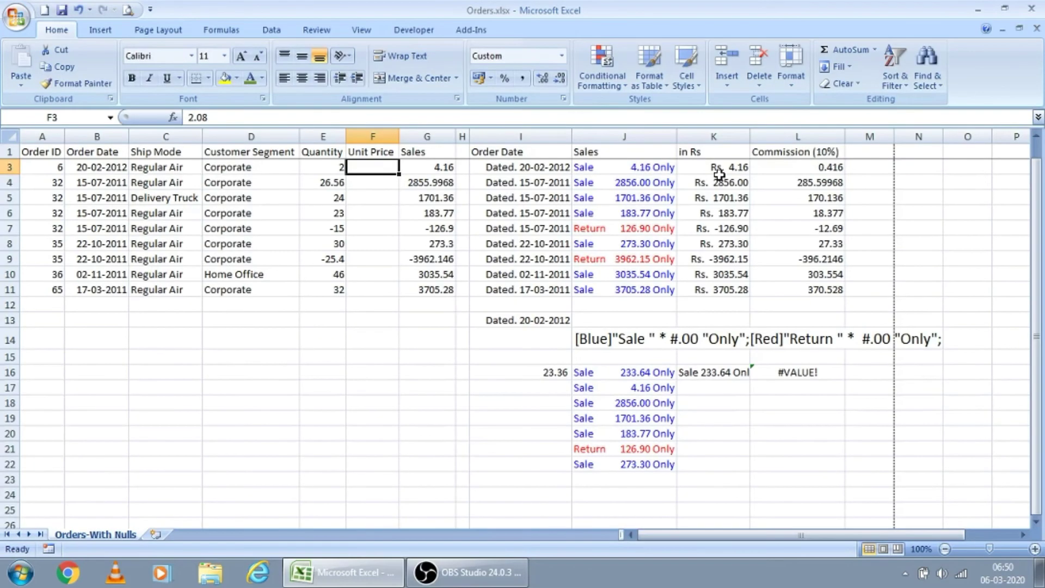
pyautogui.press('Up')
pyautogui.press('Up')
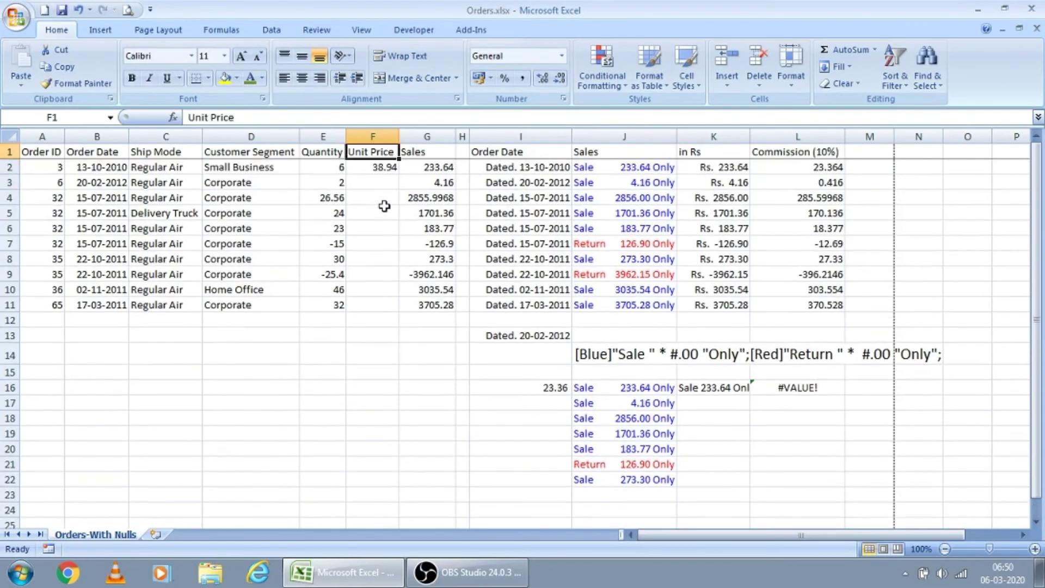
pyautogui.press('Down')
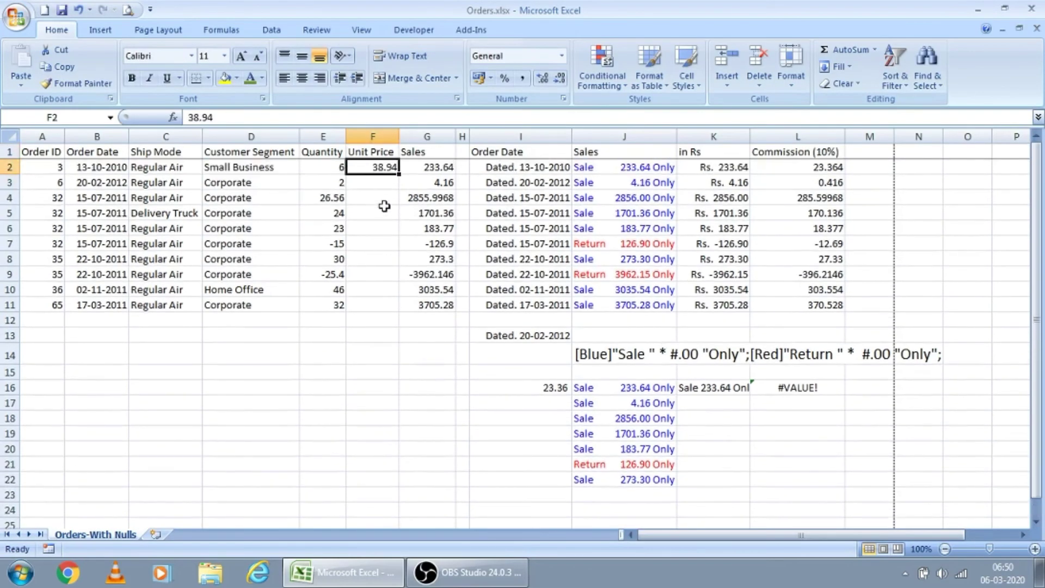
pyautogui.click(641, 394)
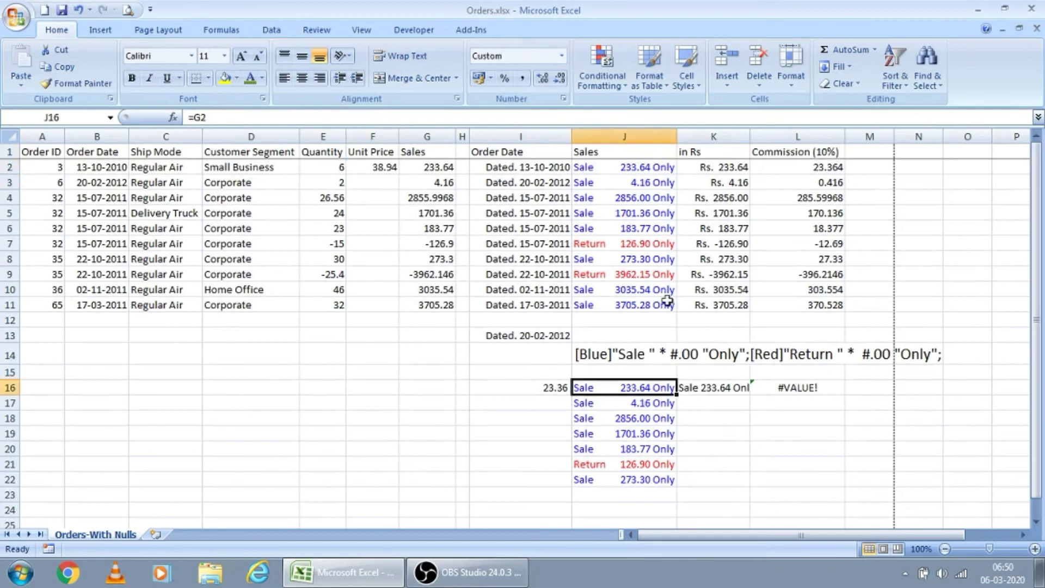
pyautogui.click(644, 233)
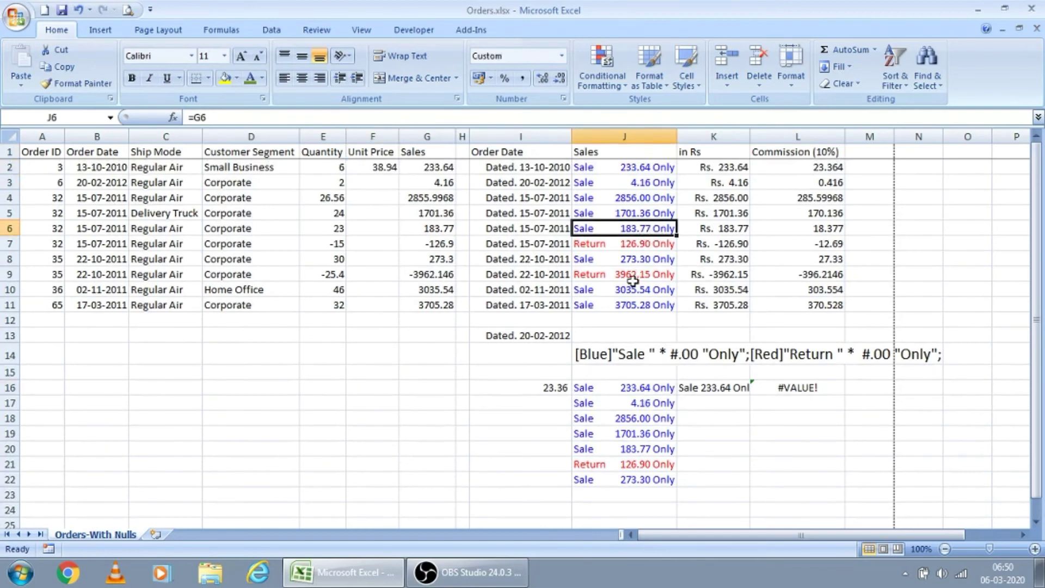
pyautogui.click(619, 491)
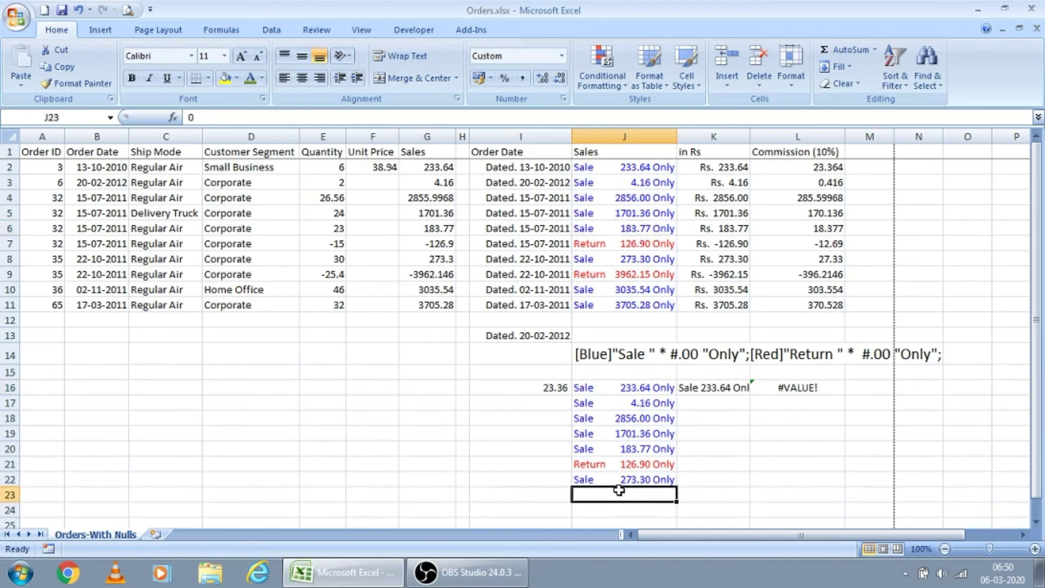
# Step: Extend the custom format of J16:J24 with a dash for zero values and [Red]@ for text
pyautogui.press('Up')
pyautogui.hotkey('ctrl', 'Up')
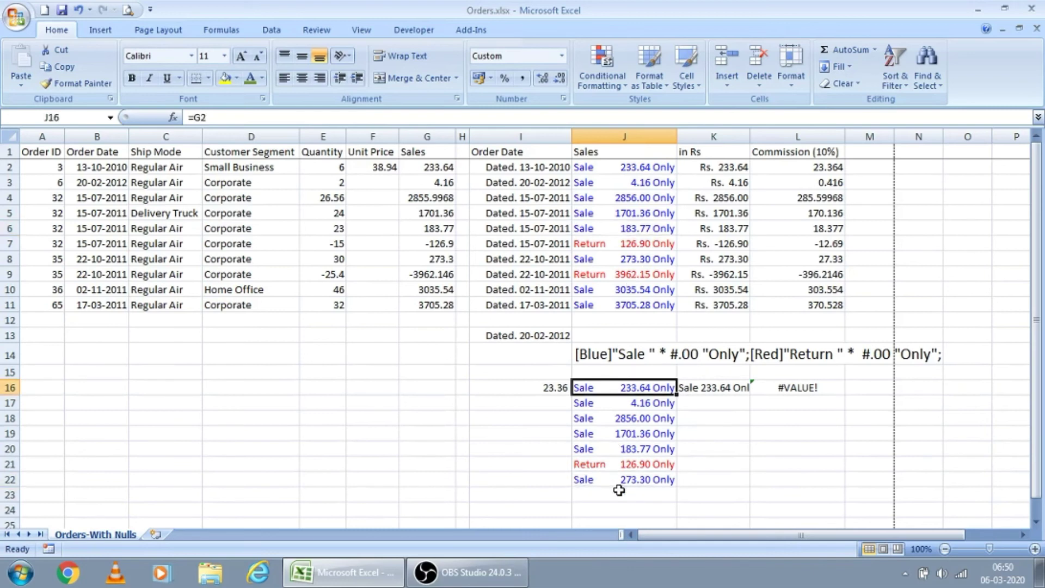
pyautogui.hotkey('ctrl', 'shift', 'Down')
pyautogui.hotkey('ctrl', '1')
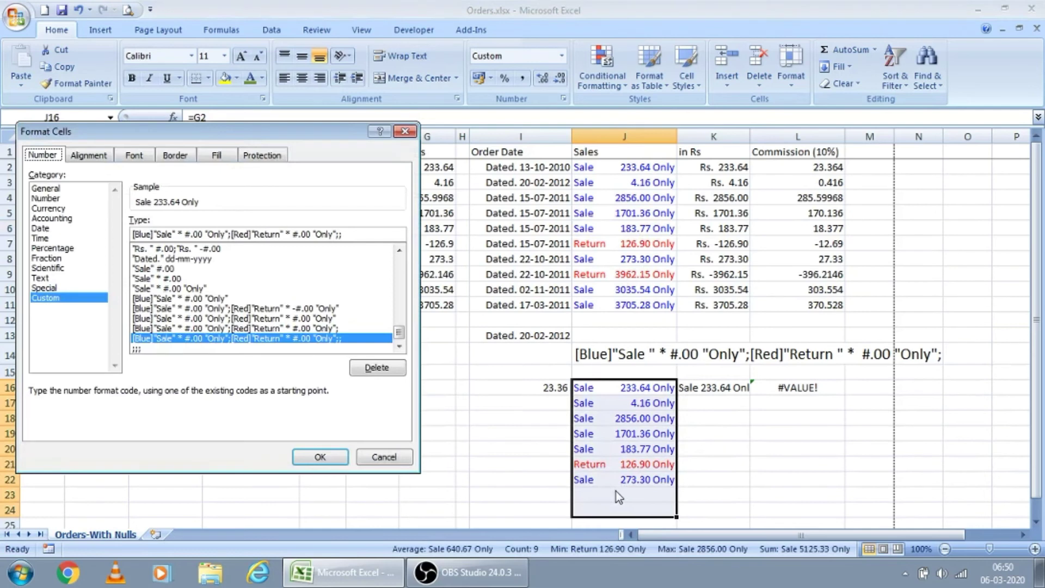
pyautogui.click(336, 234)
pyautogui.write('-')
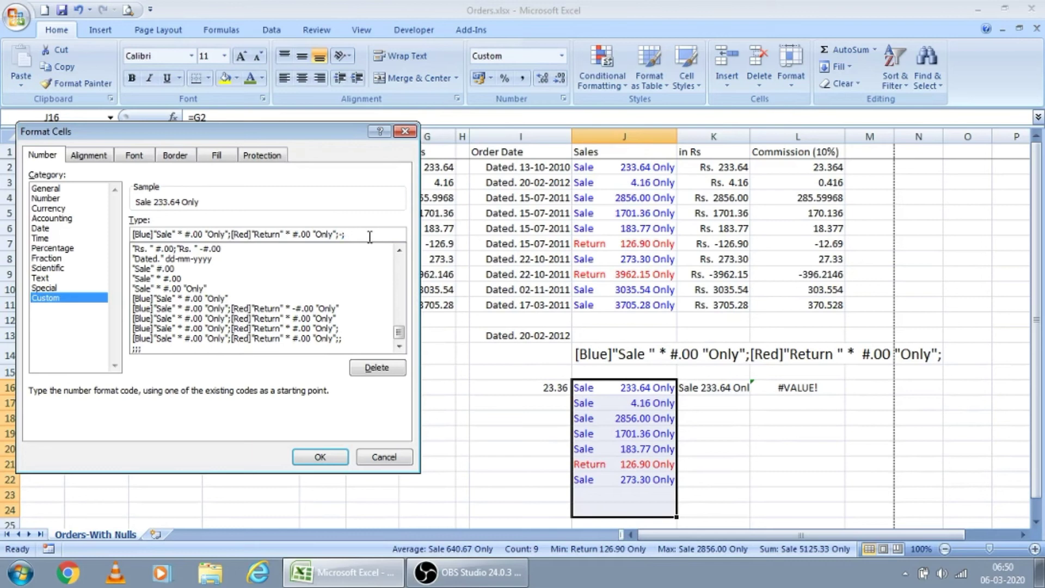
pyautogui.write('@')
pyautogui.click(342, 234)
pyautogui.press('BackSpace')
pyautogui.write('-')
pyautogui.write('[]Red')
pyautogui.press('Return')
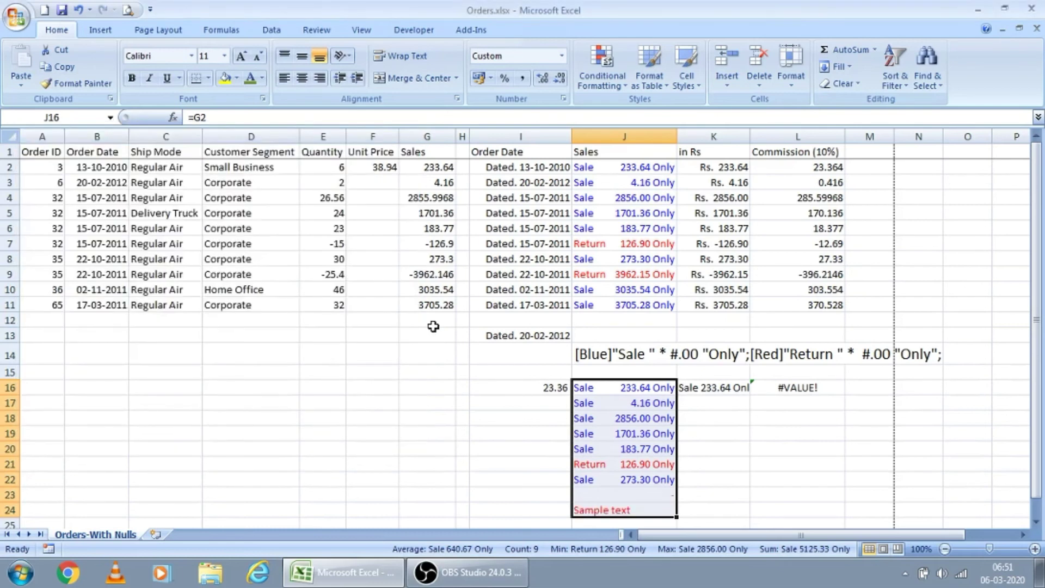
# Step: Review the formatted values in J16:J24 and the formula in I16
pyautogui.press('Down')
pyautogui.press('Down')
pyautogui.press('Down')
pyautogui.press('Down')
pyautogui.press('Down')
pyautogui.press('Down')
pyautogui.press('Down')
pyautogui.press('Down')
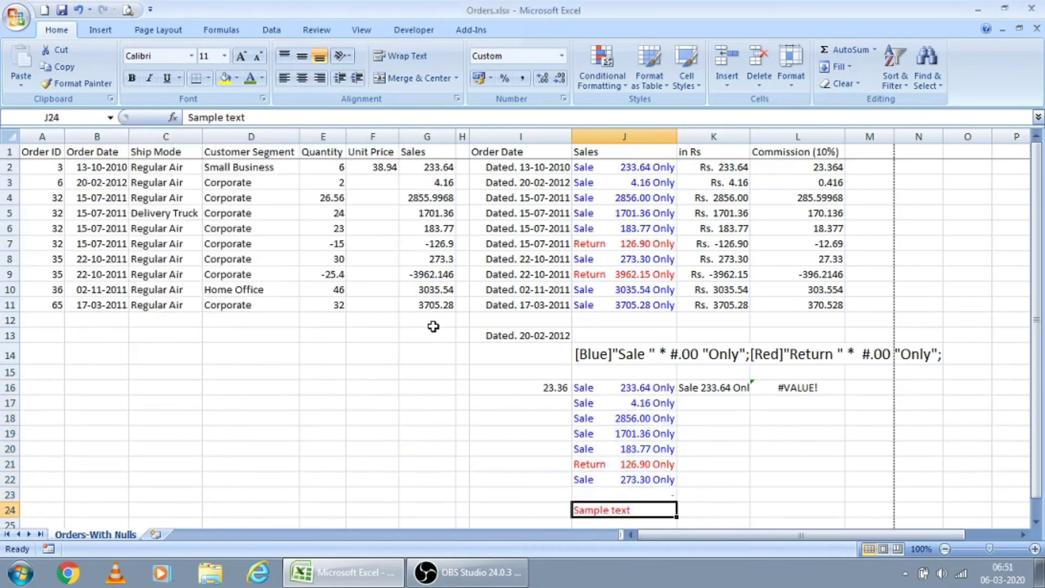
pyautogui.press('Up')
pyautogui.press('Up')
pyautogui.press('Up')
pyautogui.press('Up')
pyautogui.press('Up')
pyautogui.press('Up')
pyautogui.press('Up')
pyautogui.press('Up')
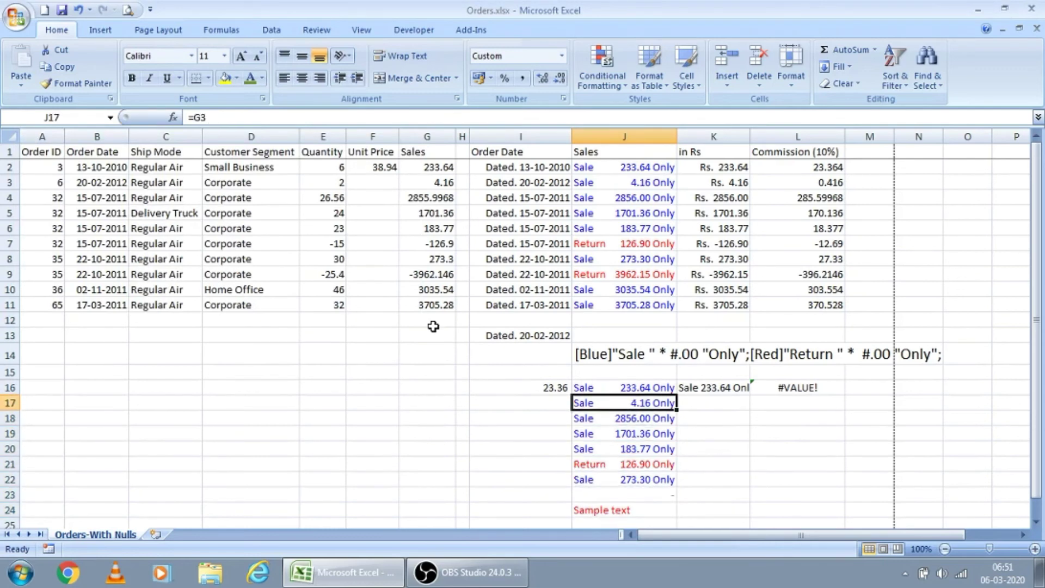
pyautogui.press('Down')
pyautogui.press('Down')
pyautogui.press('Up')
pyautogui.press('Up')
pyautogui.press('Down')
pyautogui.press('Down')
pyautogui.press('Up')
pyautogui.press('Up')
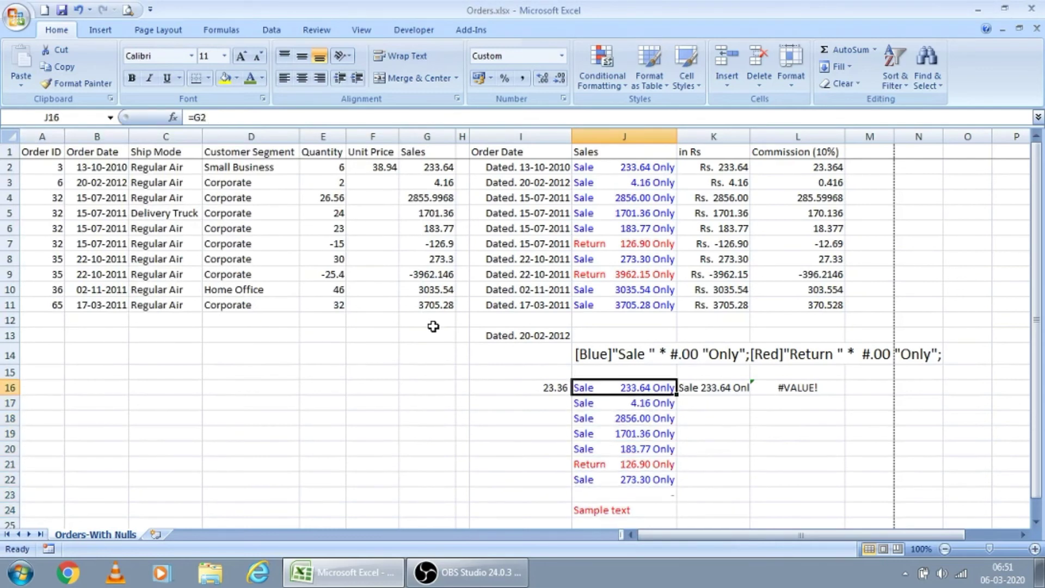
pyautogui.press('Down')
pyautogui.press('Up')
pyautogui.press('Left')
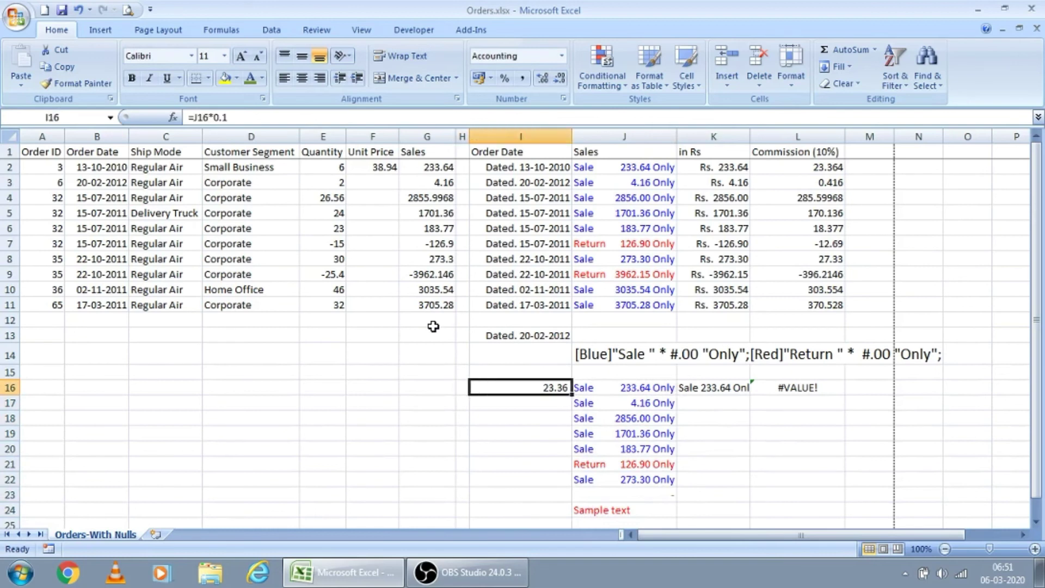
pyautogui.press('Right')
pyautogui.hotkey('ctrl', 'shift', 'Down')
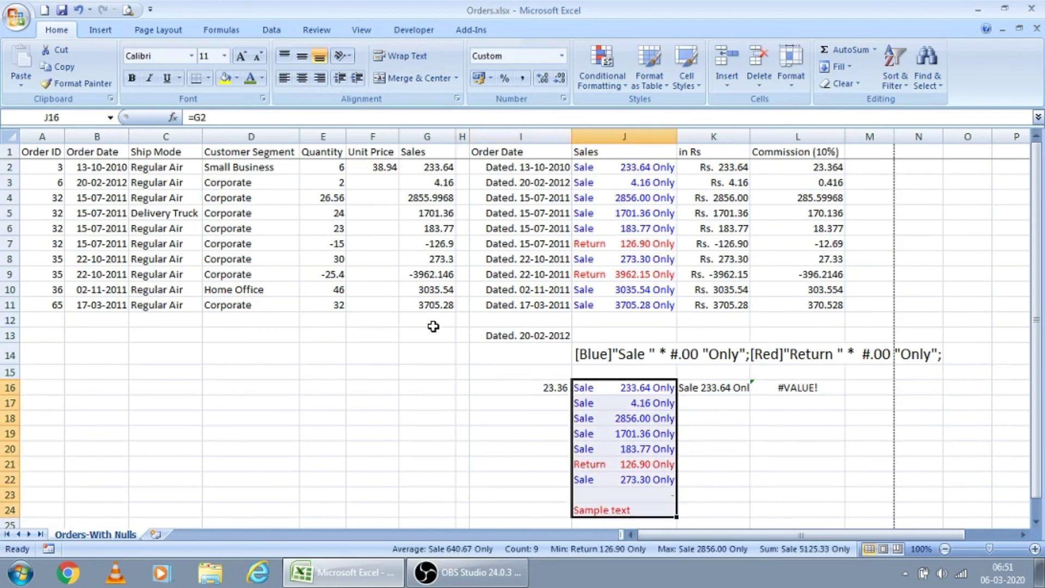
pyautogui.press('Down')
pyautogui.press('Up')
pyautogui.press('Down')
pyautogui.press('Up')
pyautogui.press('Down')
pyautogui.press('Up')
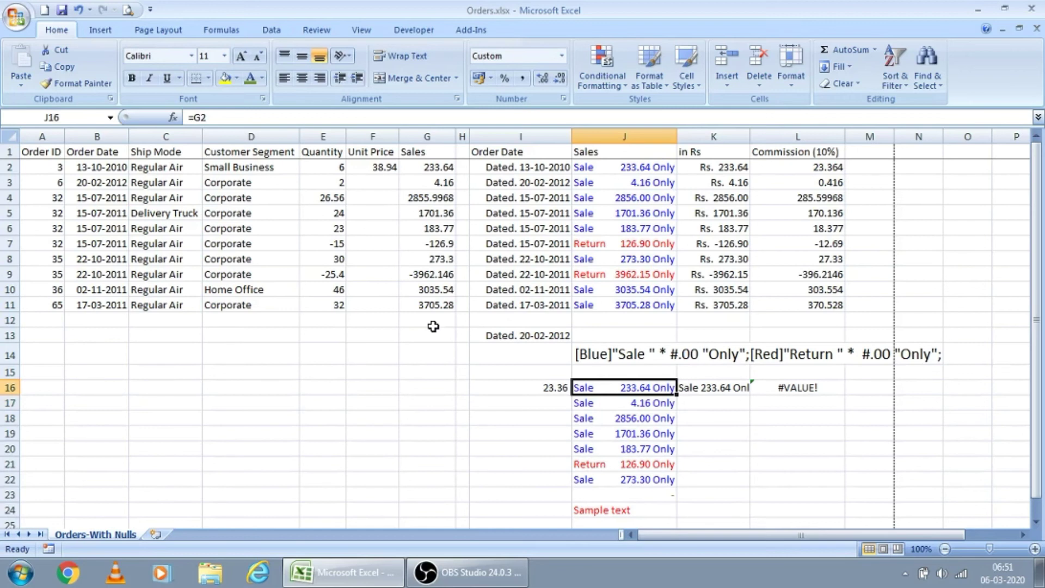
# Step: Examine the rupee-formatted values and formulas in the in Rs column, K2:K11
pyautogui.press('Right')
pyautogui.press('Right')
pyautogui.press('Up')
pyautogui.press('Up')
pyautogui.press('Up')
pyautogui.press('Left')
pyautogui.press('Up')
pyautogui.press('Up')
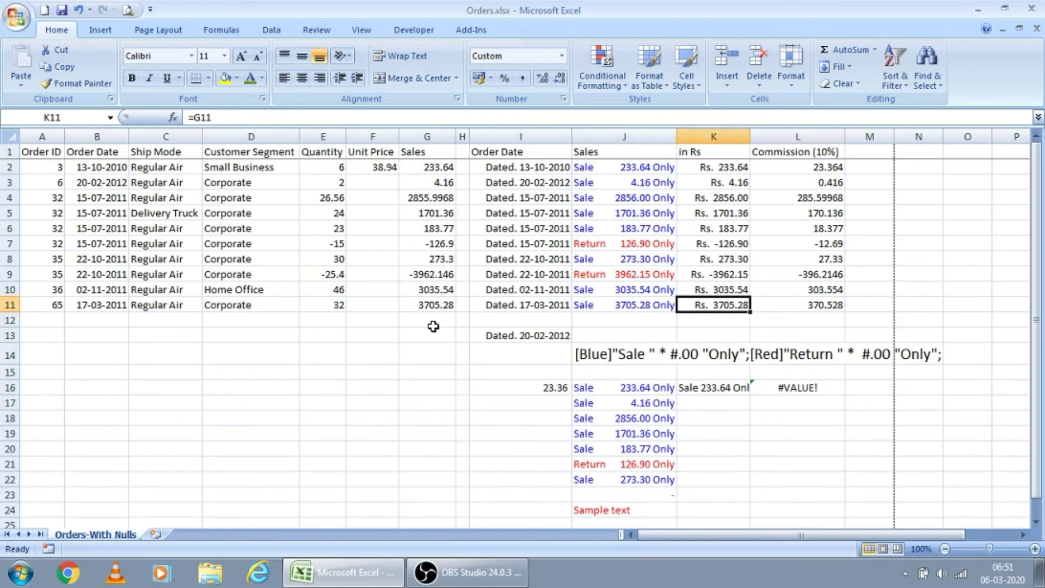
pyautogui.hotkey('ctrl', 'Up')
pyautogui.press('Down')
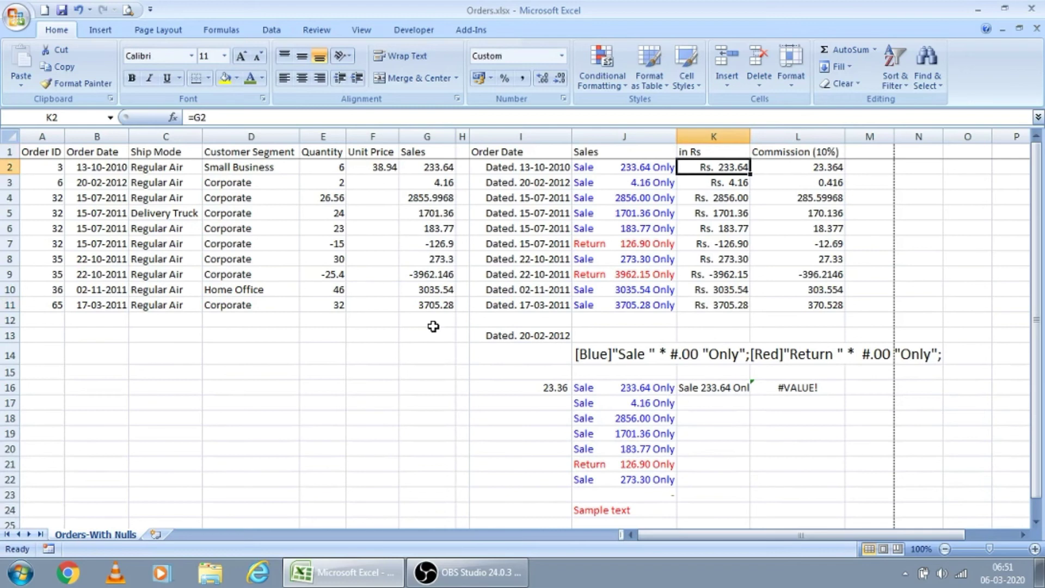
pyautogui.press('Right')
pyautogui.press('Left')
pyautogui.press('Down')
pyautogui.press('Down')
pyautogui.press('Up')
pyautogui.press('Up')
pyautogui.press('Up')
pyautogui.press('Down')
pyautogui.press('Up')
pyautogui.press('Down')
pyautogui.press('Down')
pyautogui.press('Down')
pyautogui.hotkey('ctrl', 'Down')
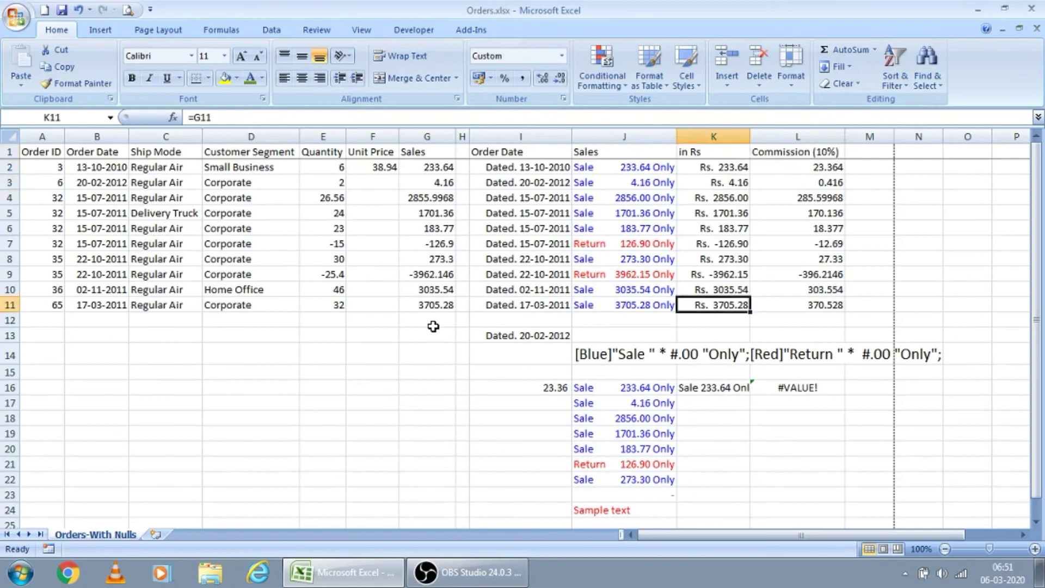
pyautogui.press('Down')
pyautogui.press('Down')
pyautogui.press('Up')
pyautogui.press('Up')
pyautogui.hotkey('ctrl', 'Up')
pyautogui.press('Down')
pyautogui.press('Down')
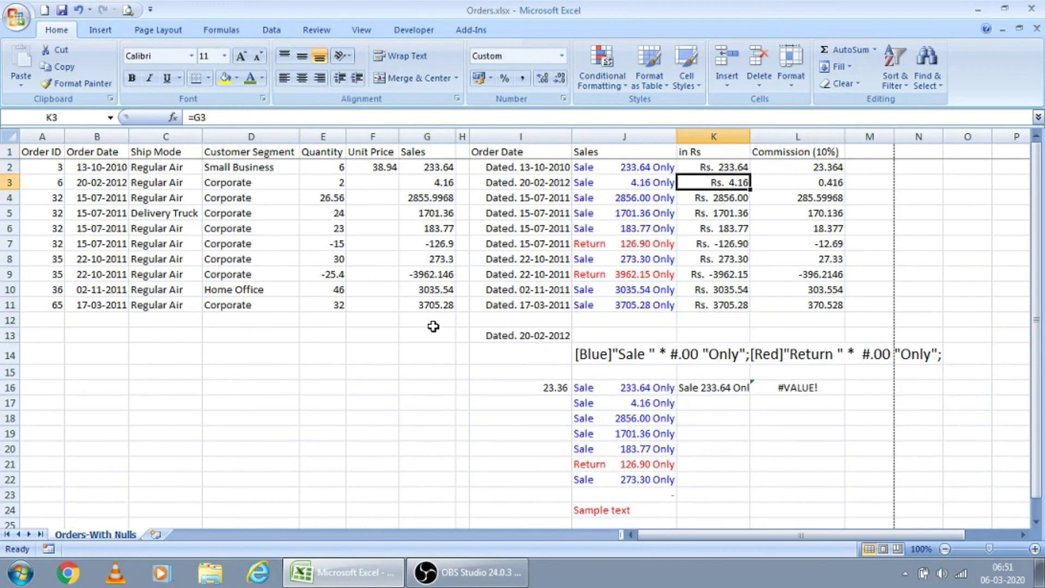
pyautogui.press('Up')
pyautogui.press('Down')
pyautogui.press('Up')
pyautogui.press('Left')
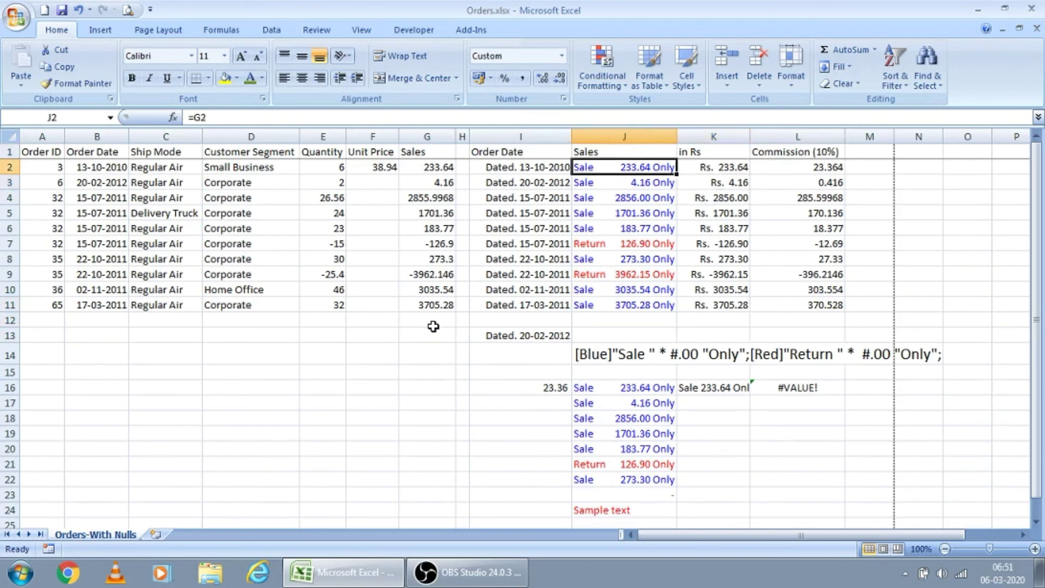
# Step: Clear the contents of K16 and check the dependent formula in L16
pyautogui.hotkey('ctrl', 'Down')
pyautogui.hotkey('ctrl', 'Down')
pyautogui.hotkey('ctrl', 'Down')
pyautogui.press('Down')
pyautogui.press('Up')
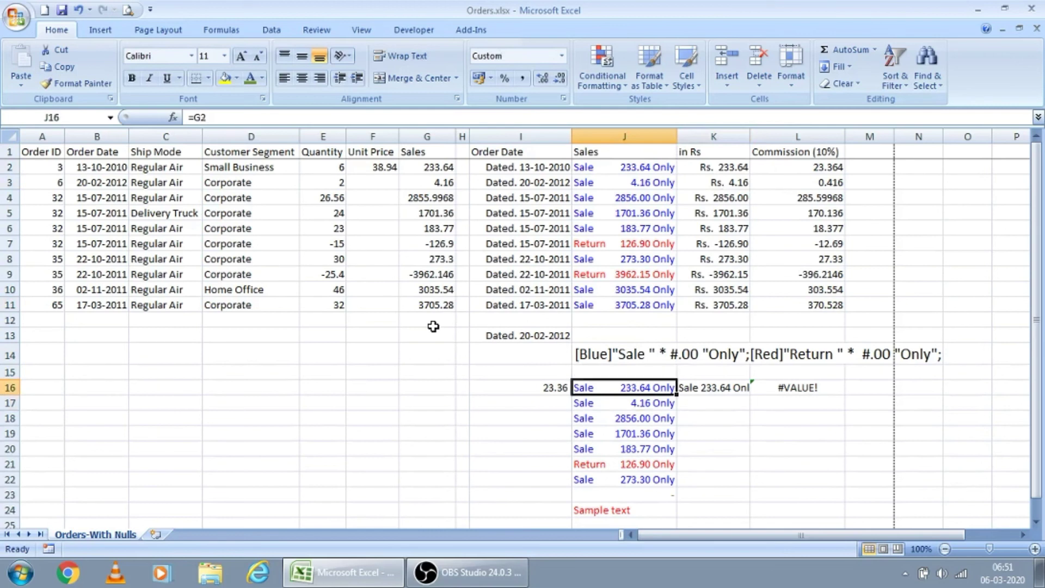
pyautogui.press('Right')
pyautogui.press('Delete')
pyautogui.press('Right')
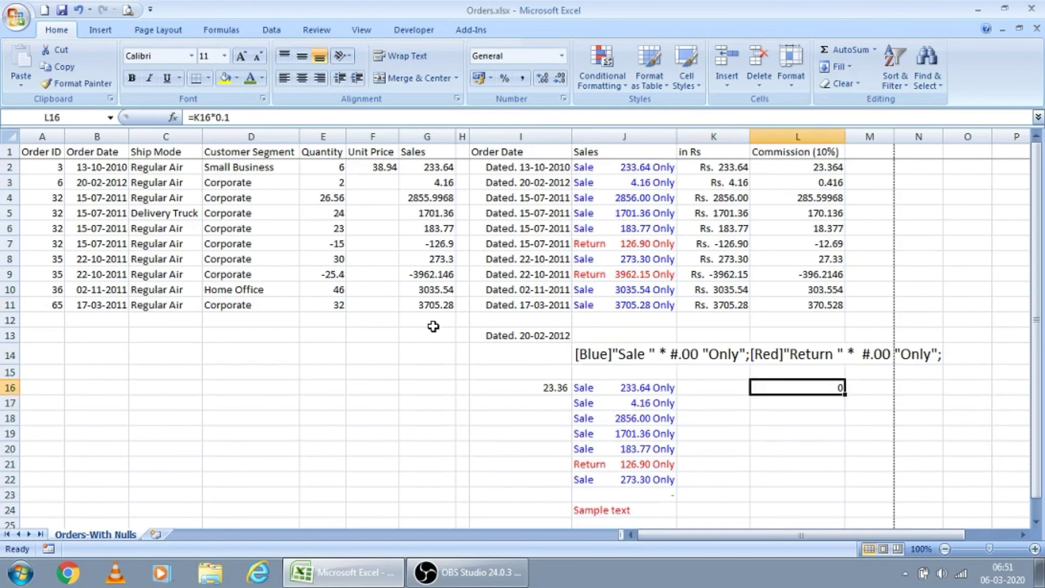
pyautogui.press('Left')
pyautogui.press('Left')
pyautogui.press('Right')
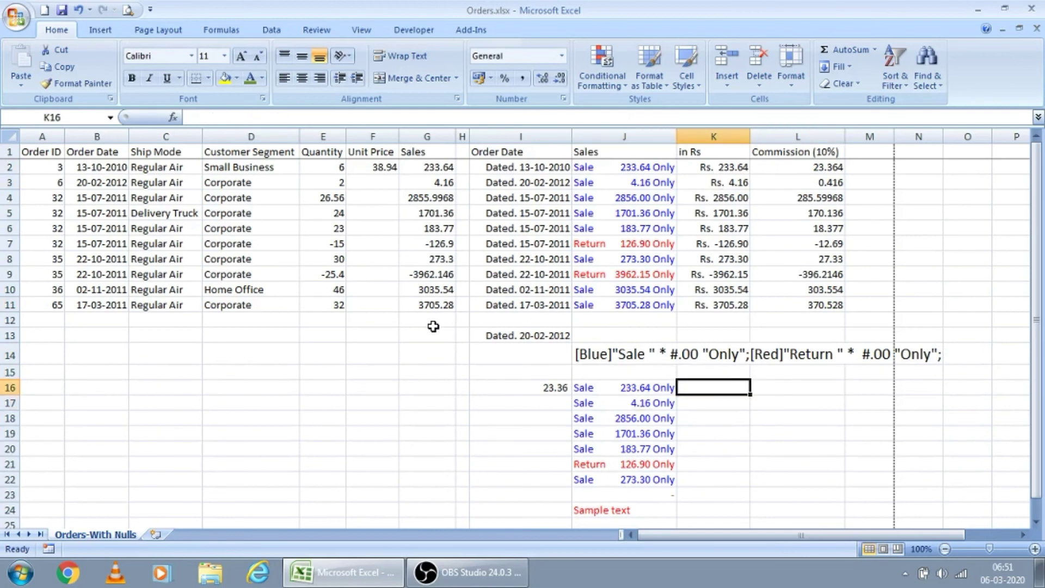
# Step: Enter the formula =J16 in K16 and set the cell's number format to General
pyautogui.write('=')
pyautogui.press('Left')
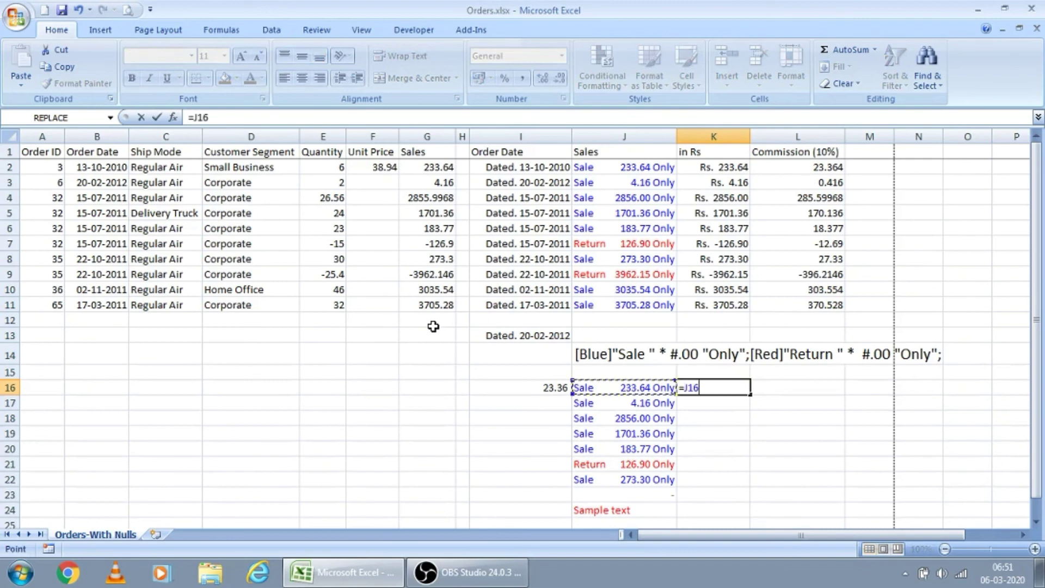
pyautogui.press('Return')
pyautogui.press('Left')
pyautogui.press('Right')
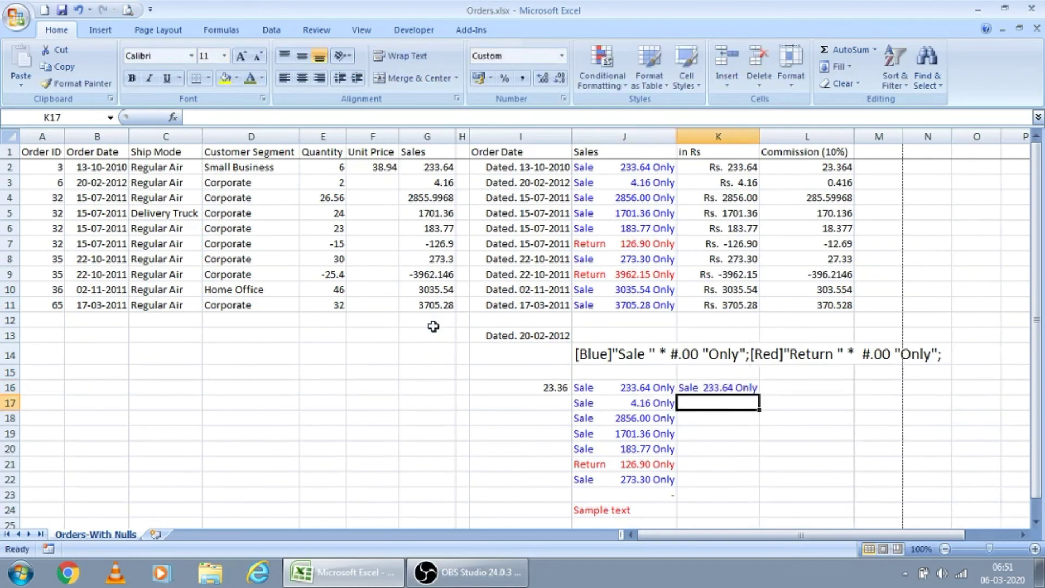
pyautogui.press('Up')
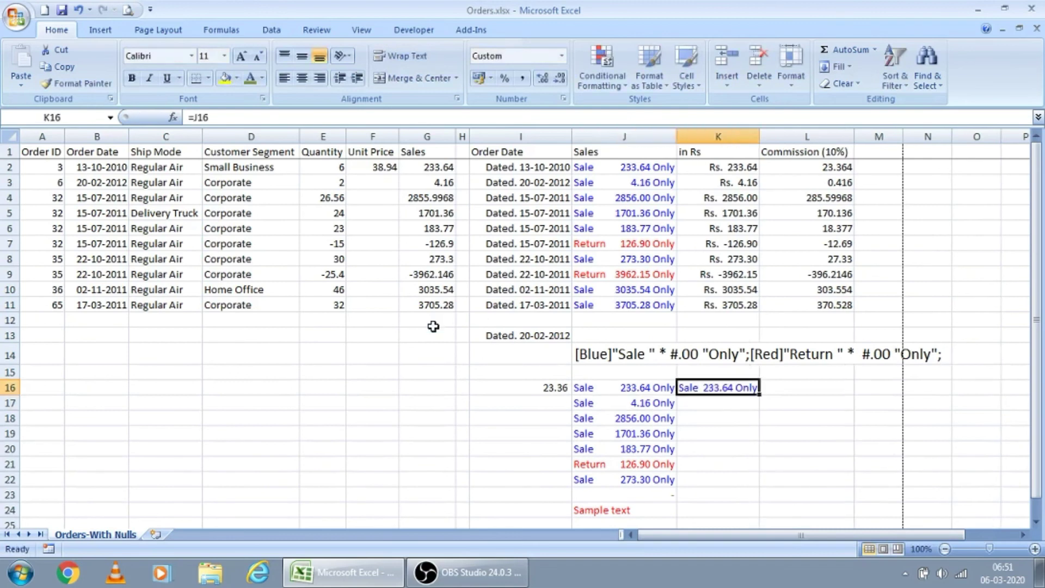
pyautogui.hotkey('alt', 'h')
pyautogui.write('nGeneral')
pyautogui.press('Return')
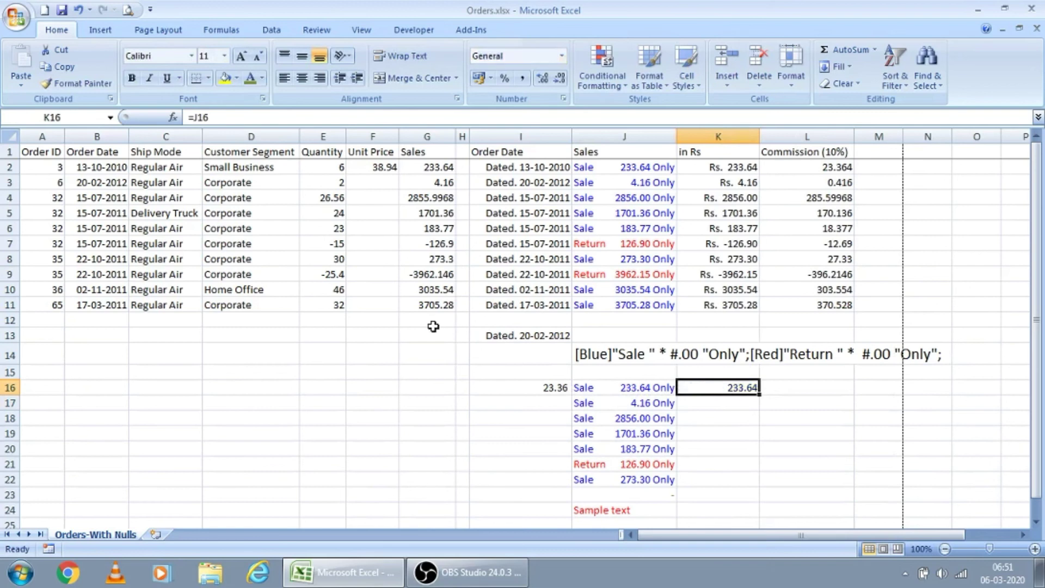
# Step: Fill the K16 formula down to K24
pyautogui.press('Left')
pyautogui.hotkey('ctrl', 'Down')
pyautogui.press('Right')
pyautogui.hotkey('ctrl', 'shift', 'Up')
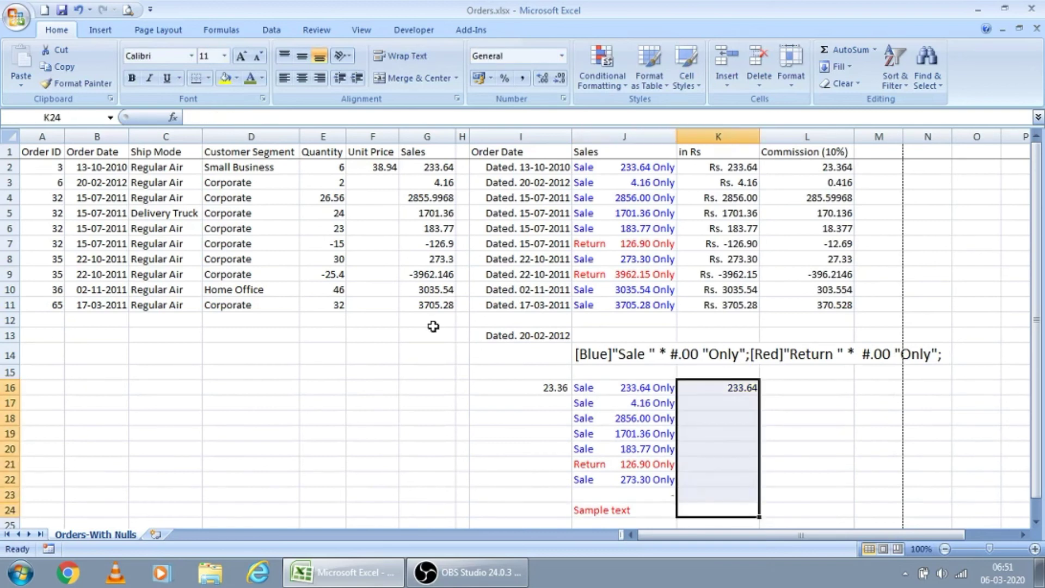
pyautogui.hotkey('ctrl', 'f')
pyautogui.press('Escape')
pyautogui.hotkey('ctrl', 'd')
pyautogui.scroll(-1, 433, 326)
# Step: Start a custom number format for K16:K24 with "Rs." #.00 for positive values and the "Rs. prefix of the negative section
pyautogui.hotkey('ctrl', 'Up')
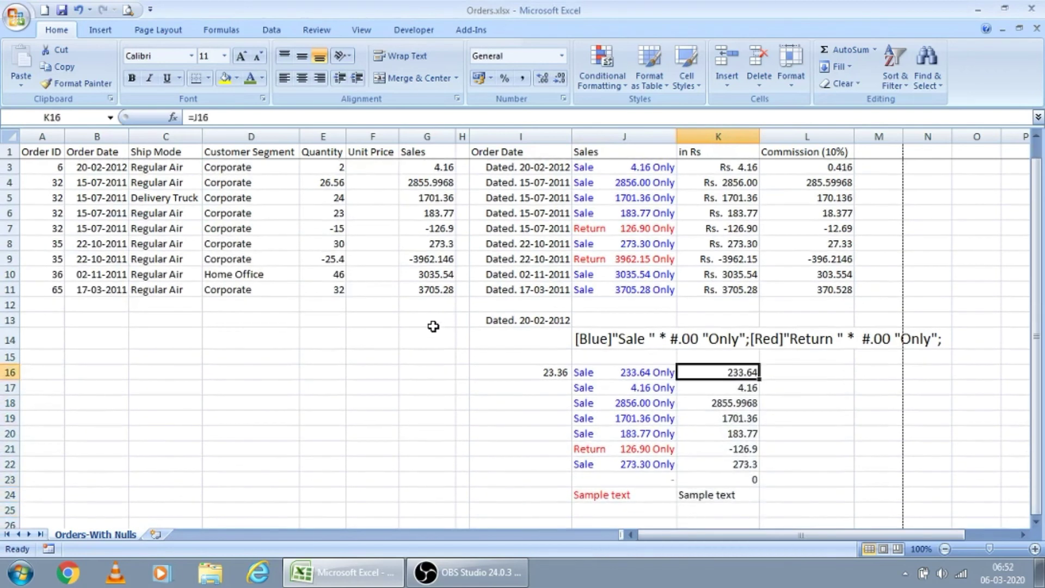
pyautogui.hotkey('ctrl', 'shift', 'Down')
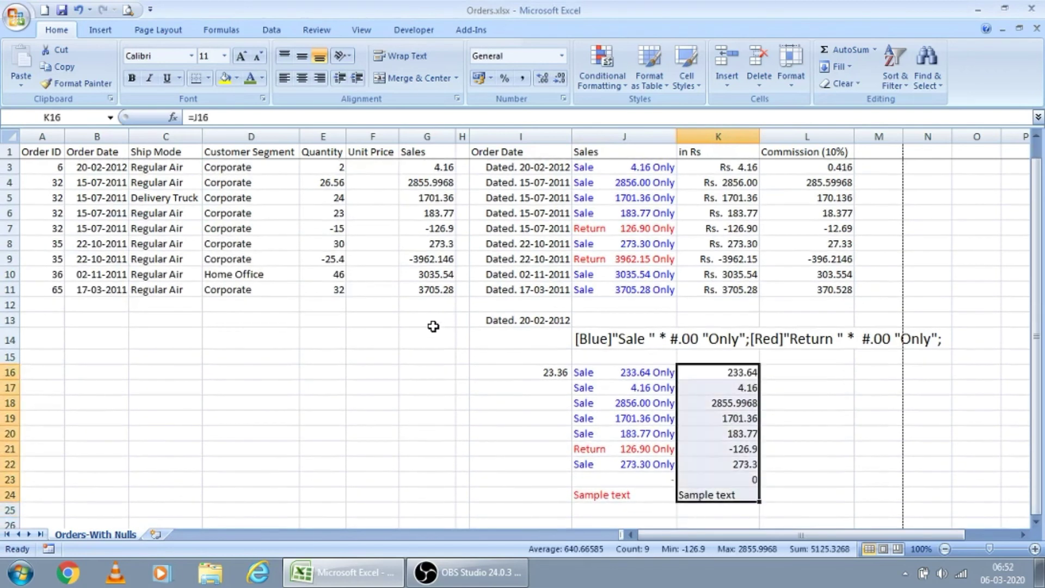
pyautogui.hotkey('ctrl', '1')
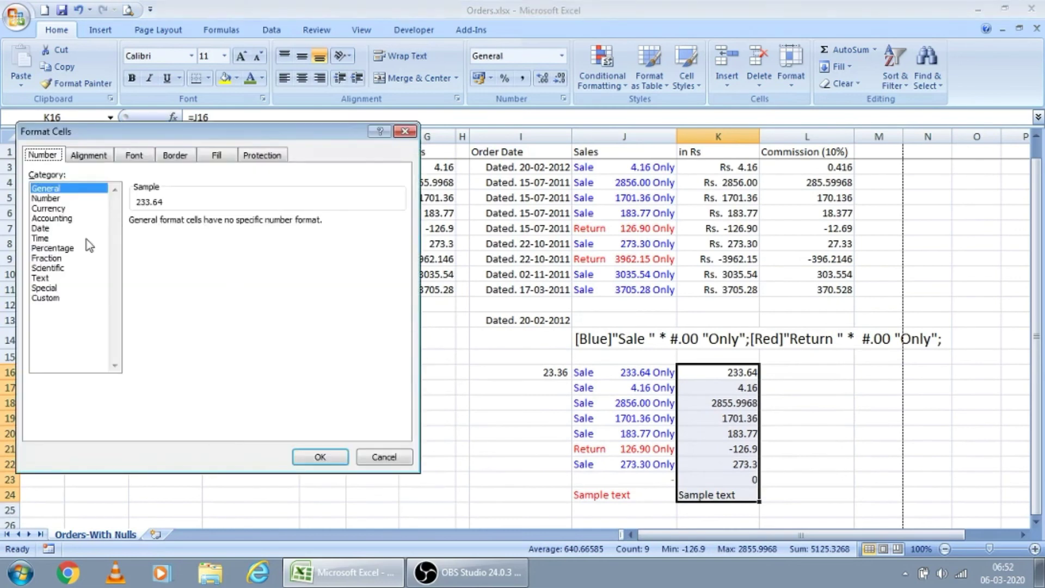
pyautogui.click(59, 297)
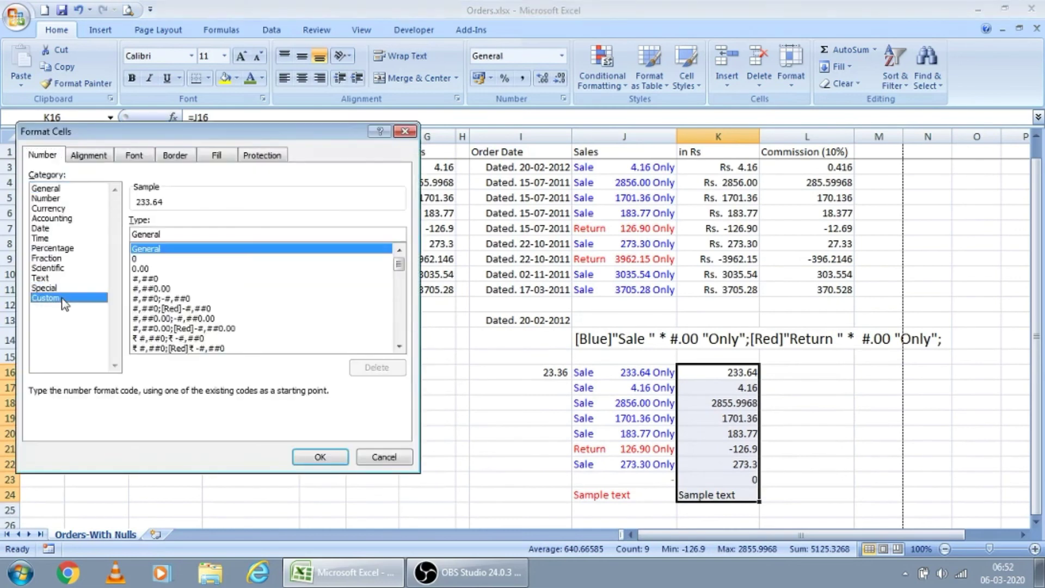
pyautogui.moveTo(182, 234); pyautogui.dragTo(57, 233)
pyautogui.write('"R')
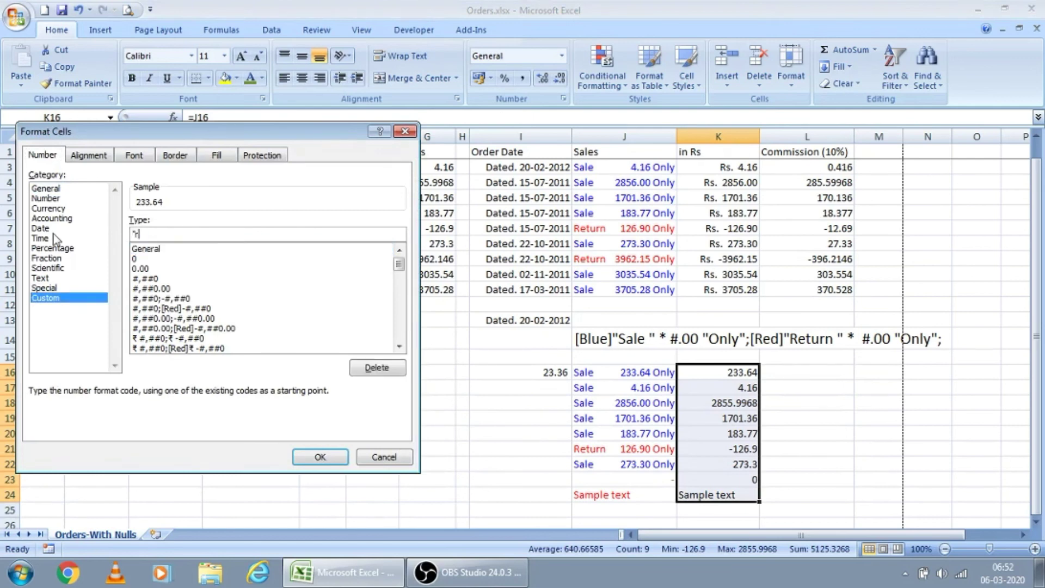
pyautogui.write('s. "')
pyautogui.press('BackSpace')
pyautogui.press('BackSpace')
pyautogui.press('BackSpace')
pyautogui.press('Left')
pyautogui.press('Left')
pyautogui.press('BackSpace')
pyautogui.press('Right')
pyautogui.press('Right')
pyautogui.write('#.00;"Rs.')
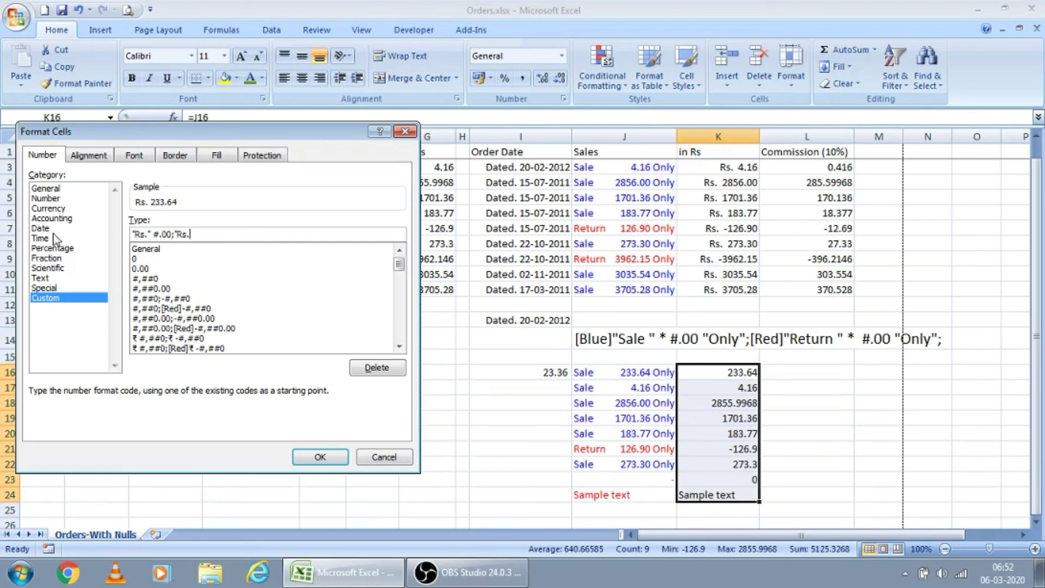
# Step: Complete the custom format with -#.00 for negatives, "Nil" for zeros and @ for text, and apply it to K16:K24
pyautogui.write('"')
pyautogui.write('-#.00;')
pyautogui.write('-')
pyautogui.press('BackSpace')
pyautogui.write('"Nil";@')
pyautogui.press('Return')
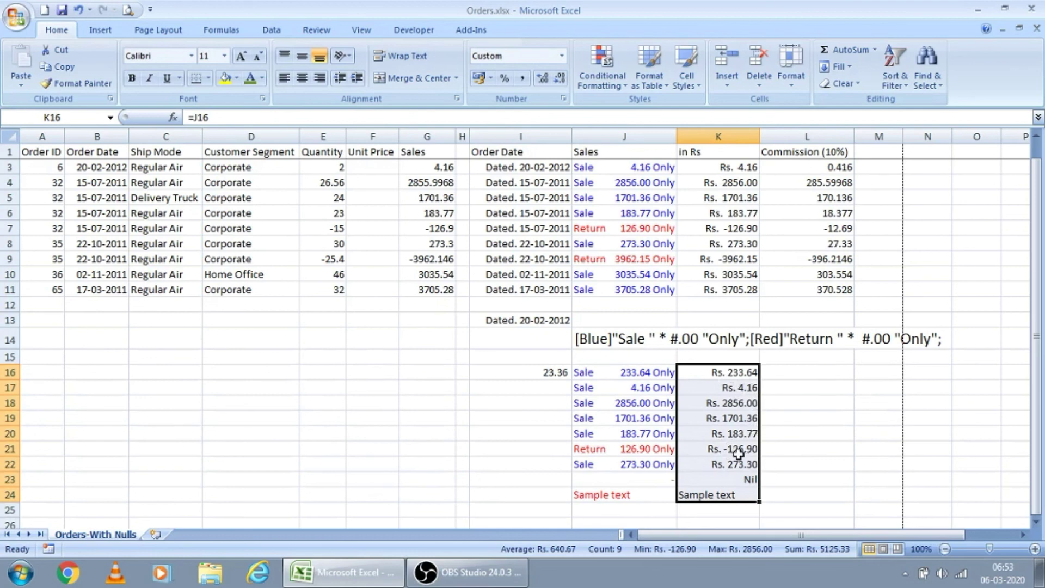
# Step: Evaluate the formula in K23 in place to check the value behind its formatted display
pyautogui.click(731, 480)
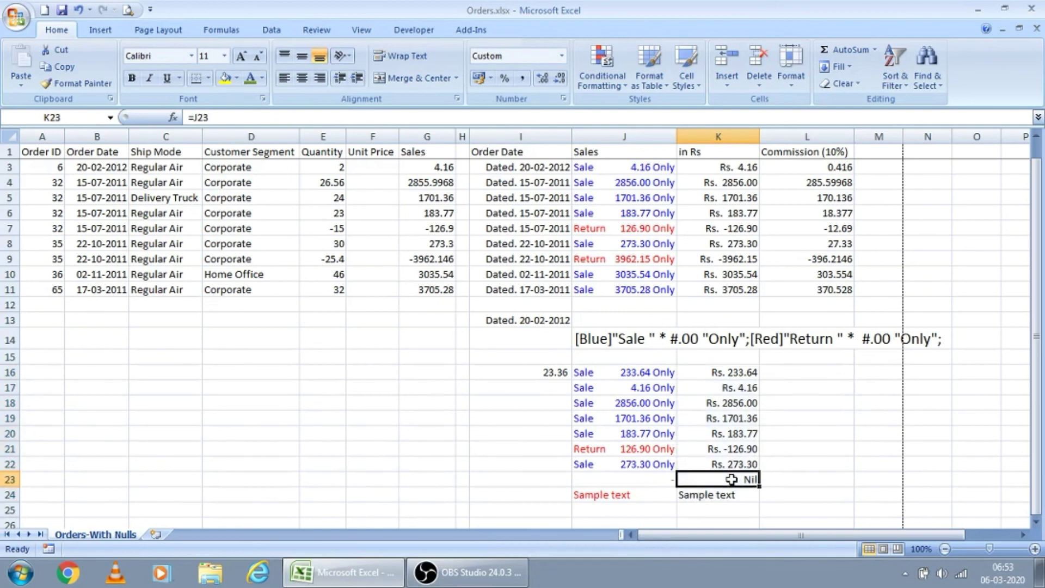
pyautogui.doubleClick(731, 479)
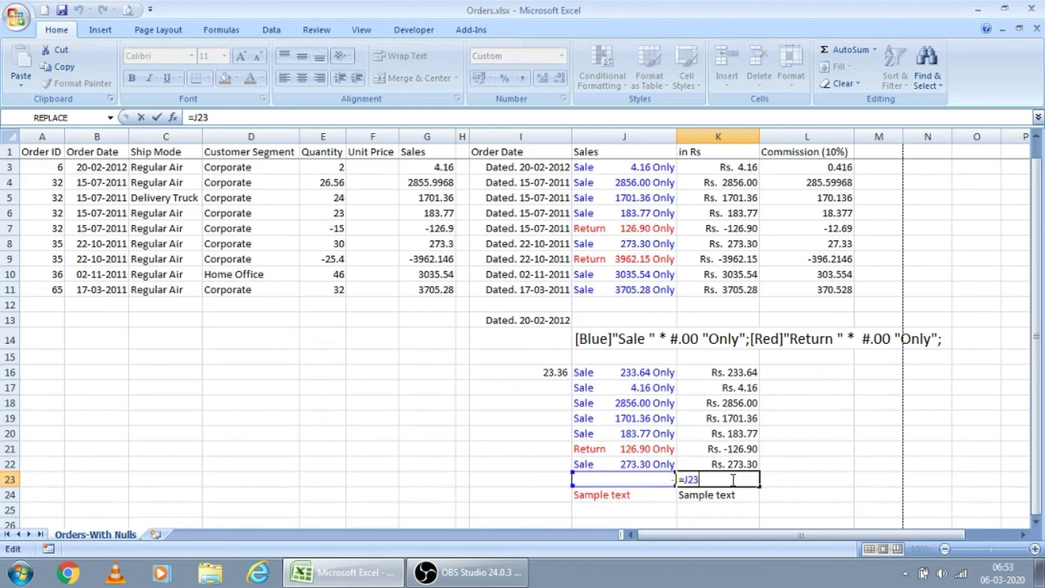
pyautogui.press('F9')
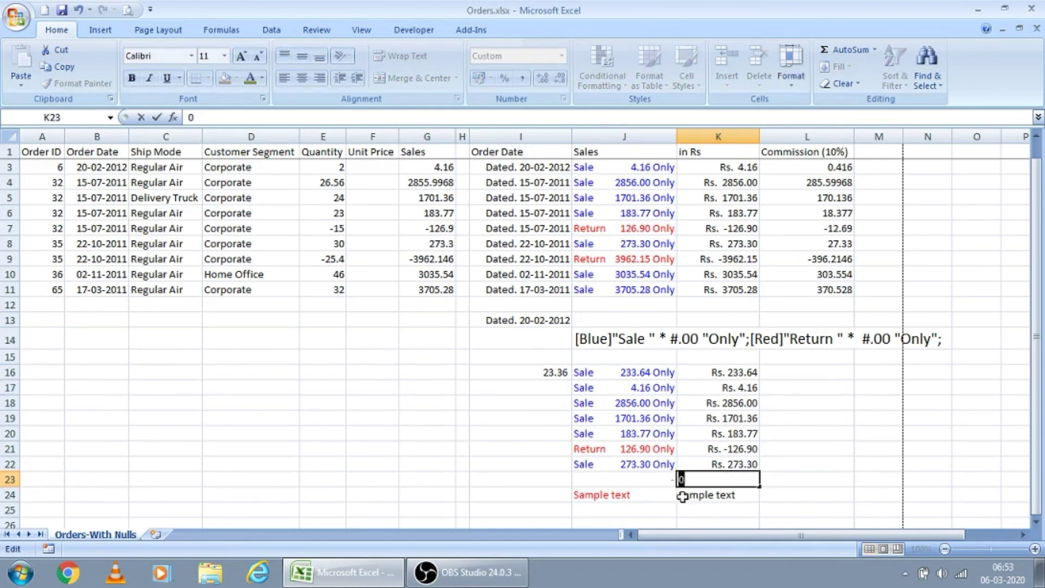
pyautogui.press('Up')
pyautogui.press('Up')
pyautogui.press('Up')
pyautogui.press('Up')
pyautogui.press('Up')
pyautogui.press('Up')
pyautogui.press('Up')
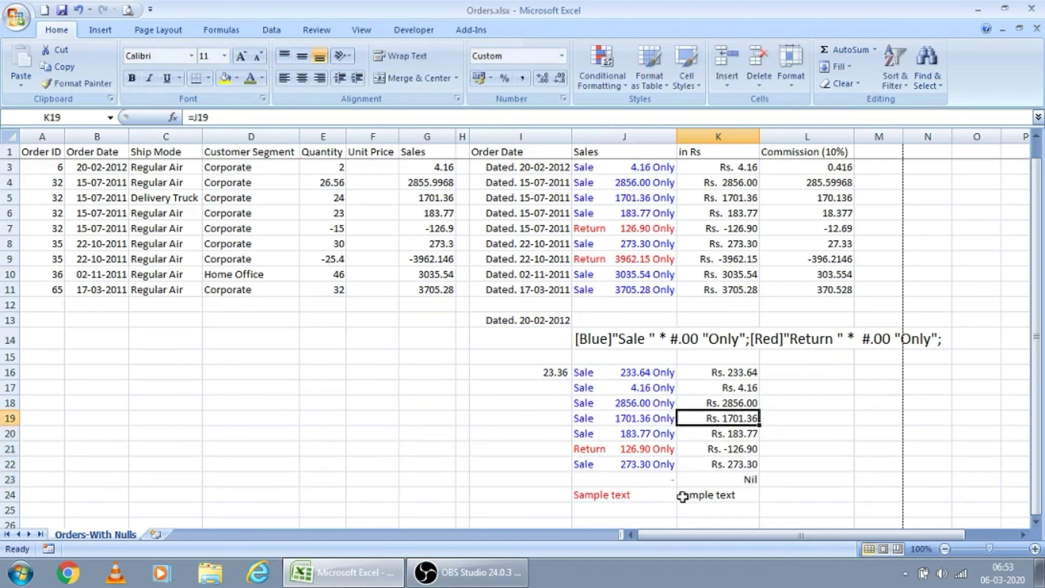
pyautogui.press('Up')
pyautogui.press('Up')
pyautogui.press('Left')
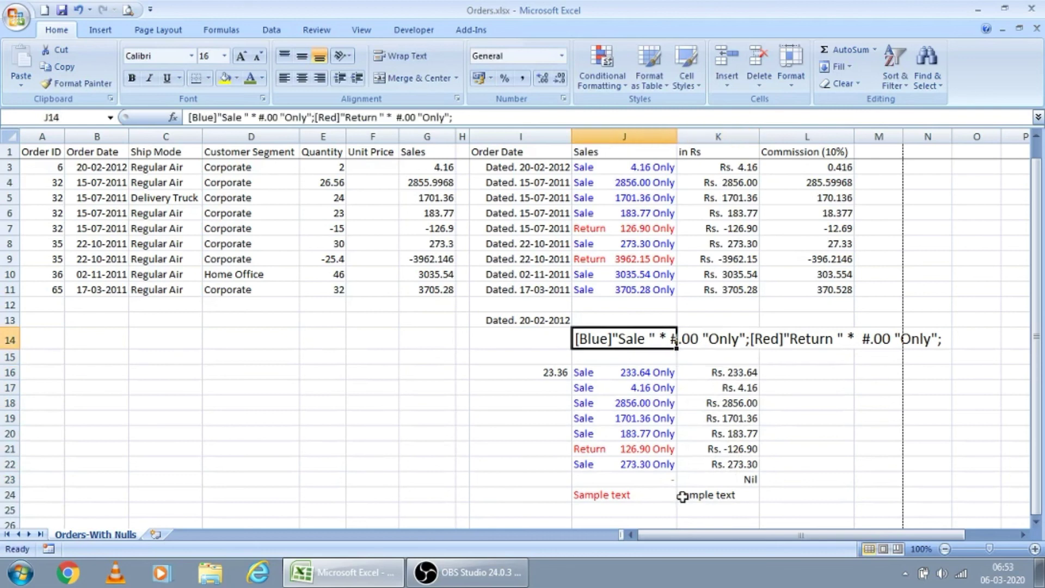
pyautogui.press('Left')
pyautogui.press('Left')
pyautogui.press('Down')
pyautogui.press('Down')
pyautogui.press('Right')
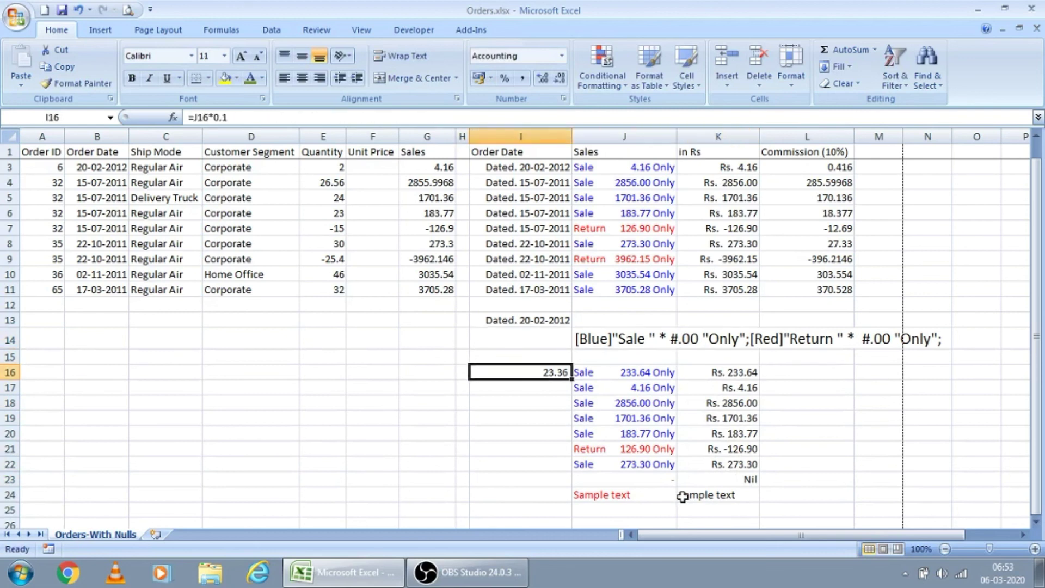